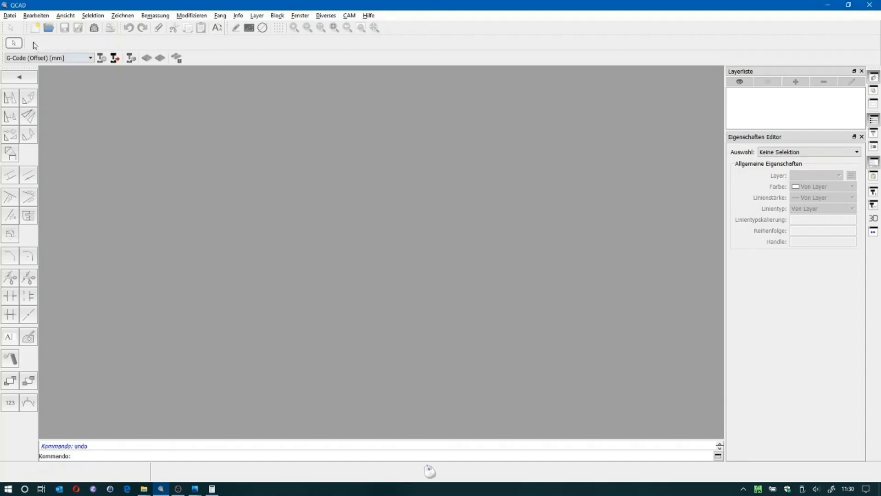
Create a new empty drawing and hide its grid
click(9, 15)
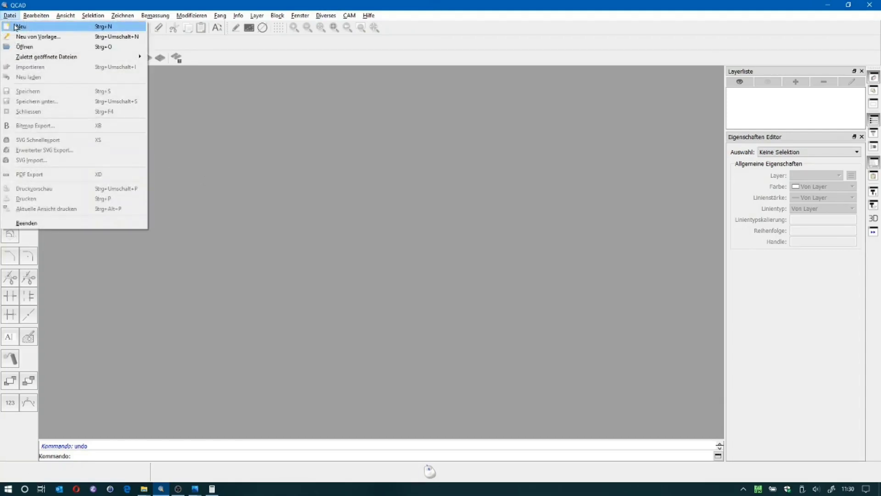
click(18, 27)
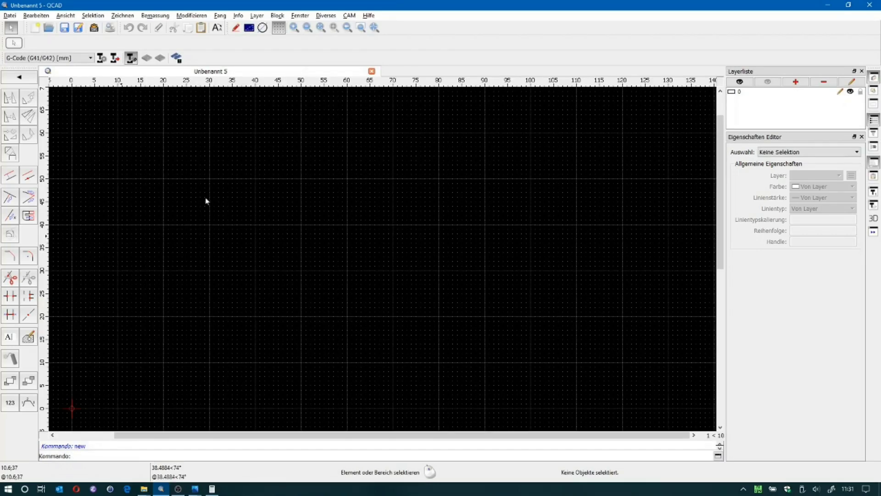
click(279, 30)
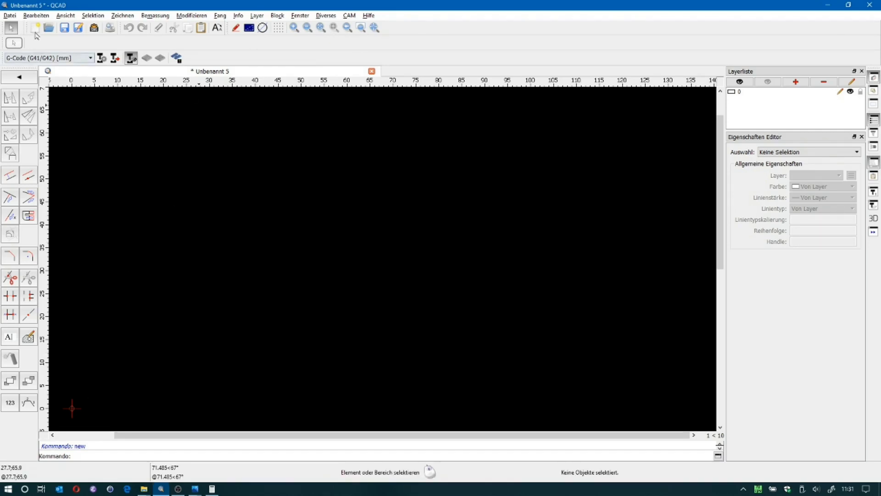
Check the drawing unit, paper unit and measurement system in the drawing settings
click(36, 17)
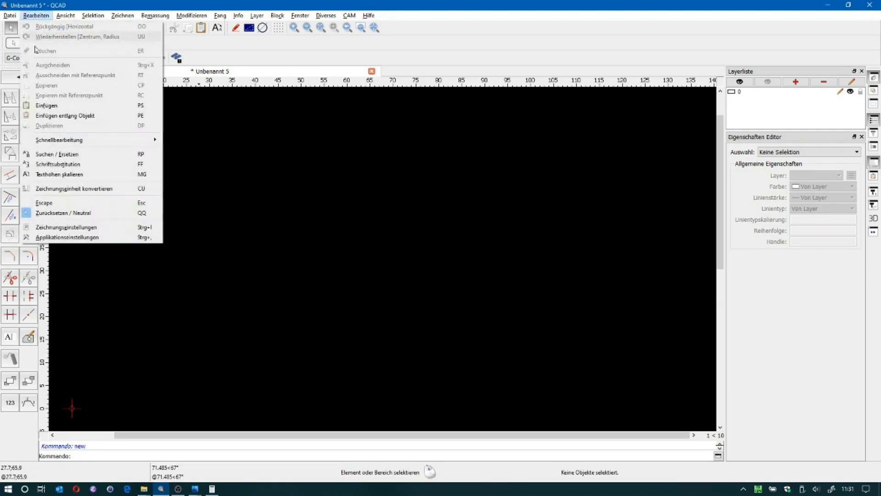
click(64, 227)
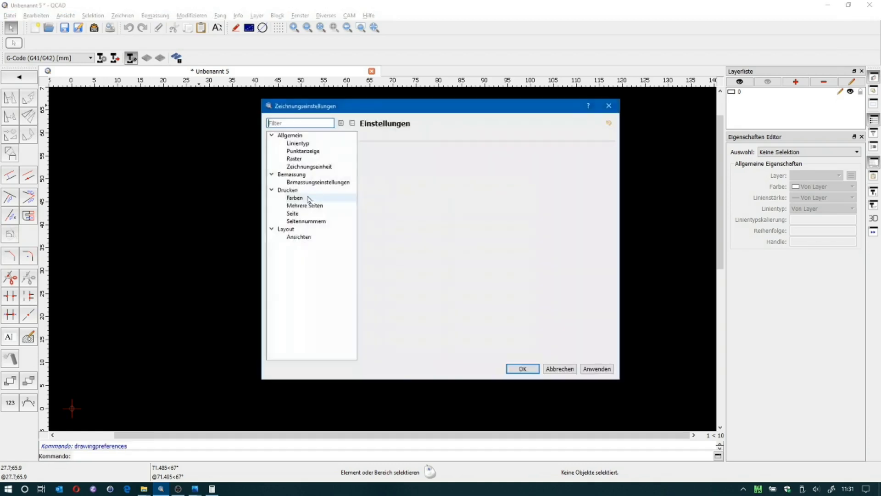
click(303, 167)
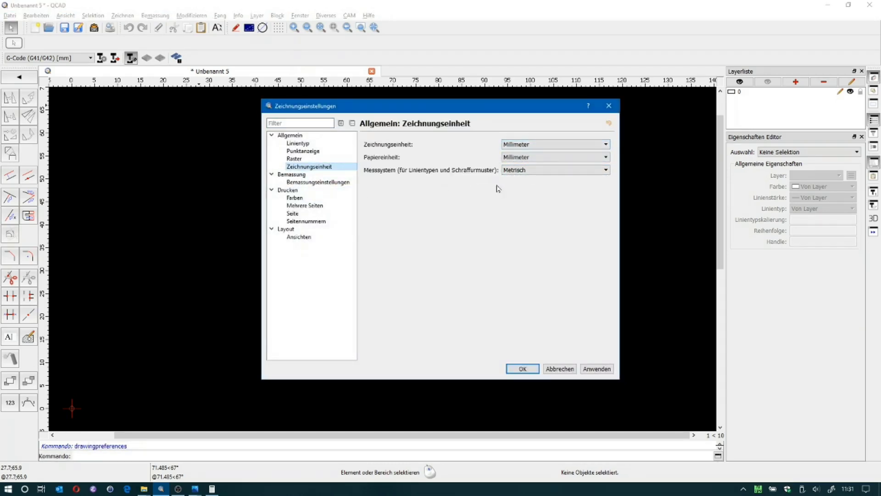
click(523, 369)
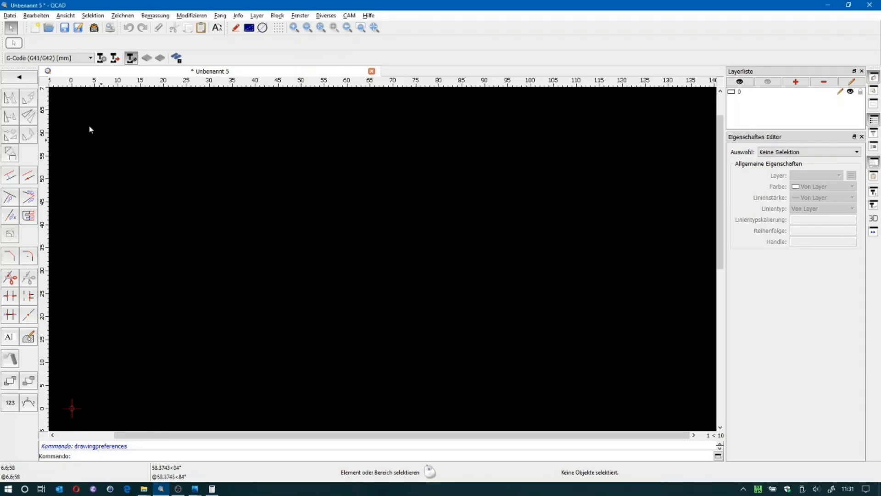
Set the CAM configuration's postprocessor to G-Code (Offset) [mm]
click(90, 58)
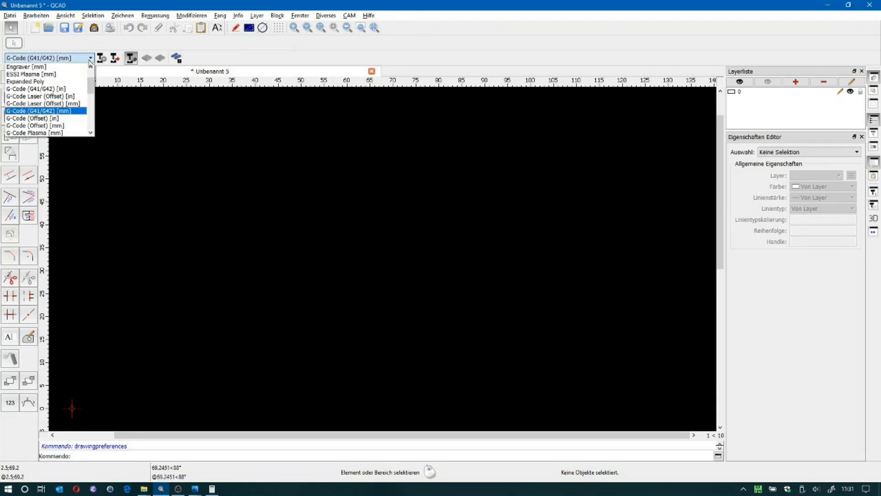
click(65, 128)
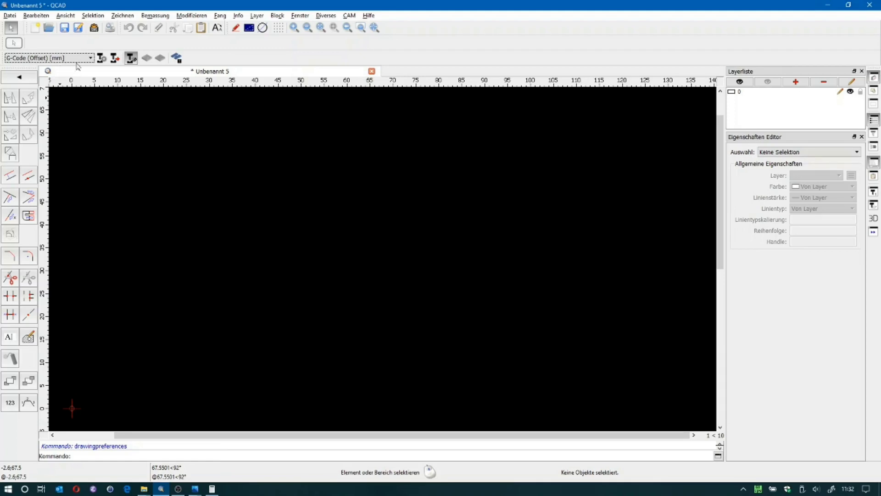
click(79, 59)
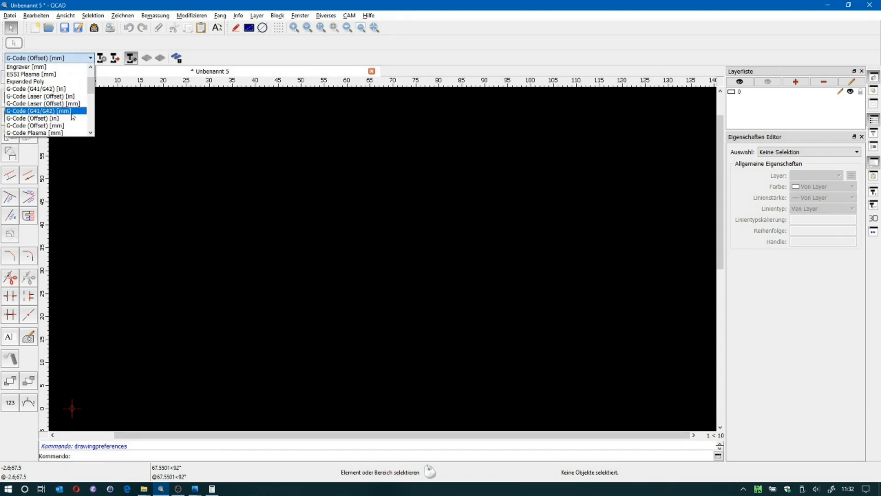
click(63, 127)
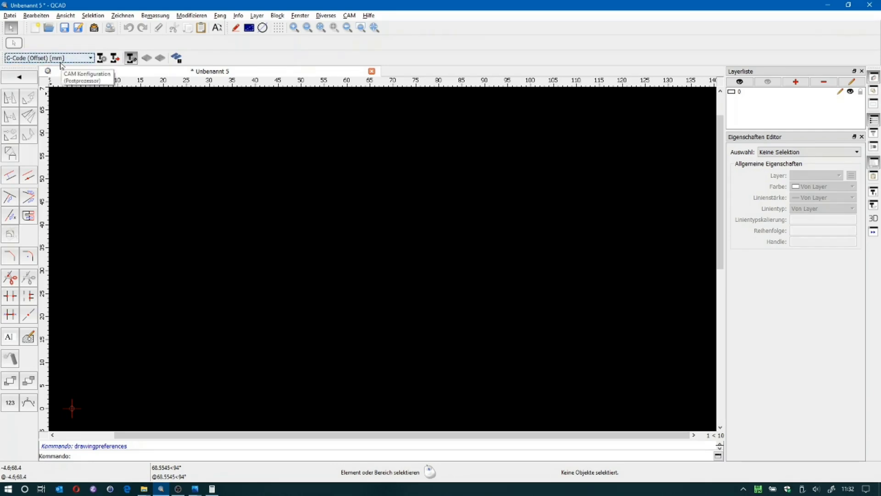
Add a layer named base with the default black colour and line attributes, and make it the active layer
click(19, 77)
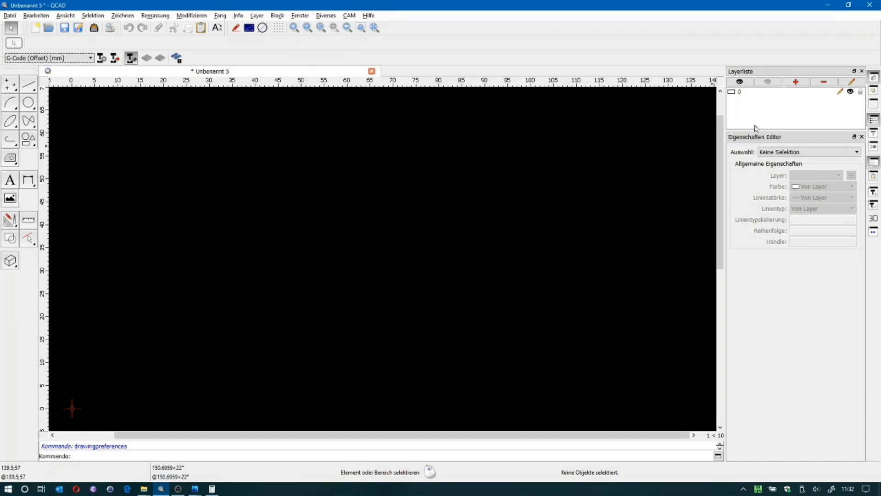
click(797, 83)
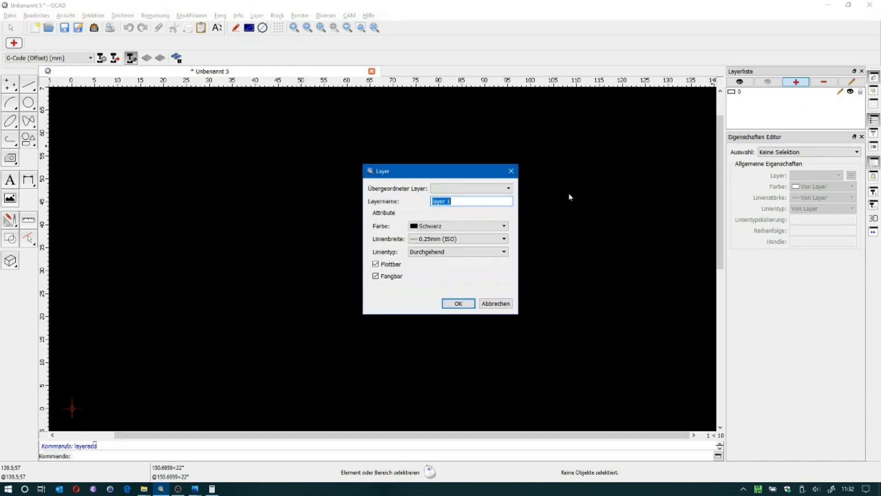
text(base)
key(Return)
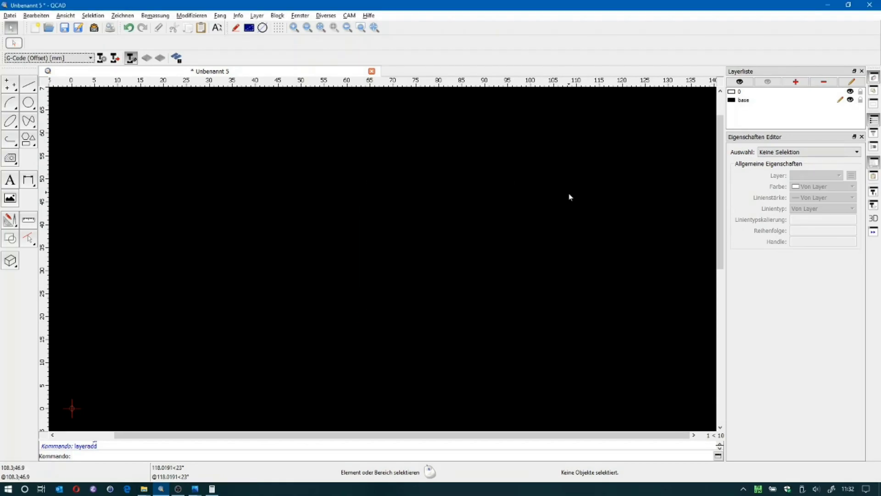
click(749, 100)
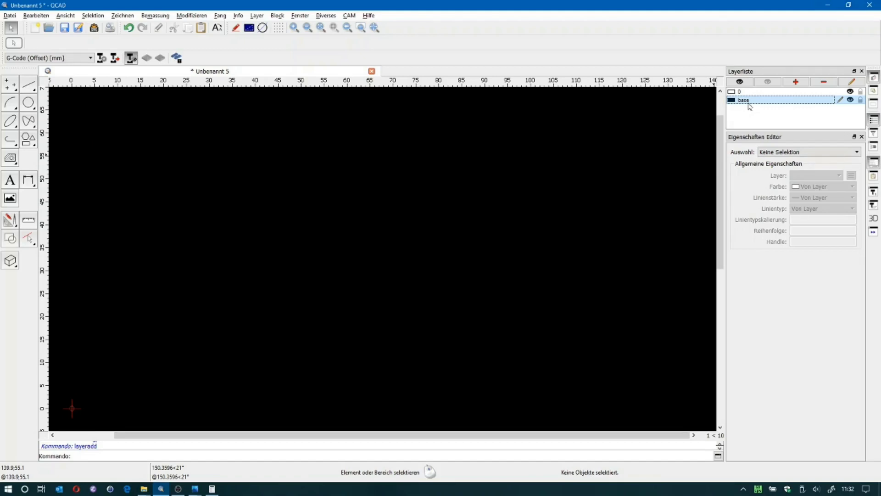
Add a red layer named Dimensions, keeping base as the active layer
click(796, 83)
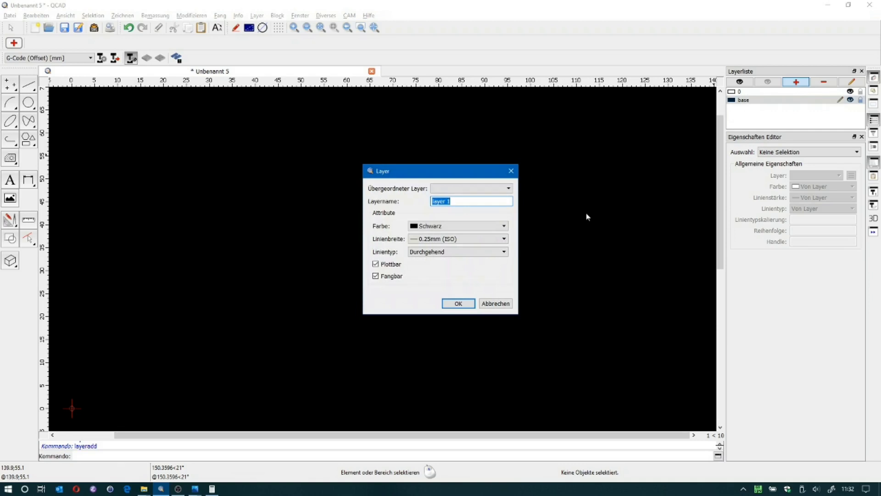
text(Dimensions)
key(Tab)
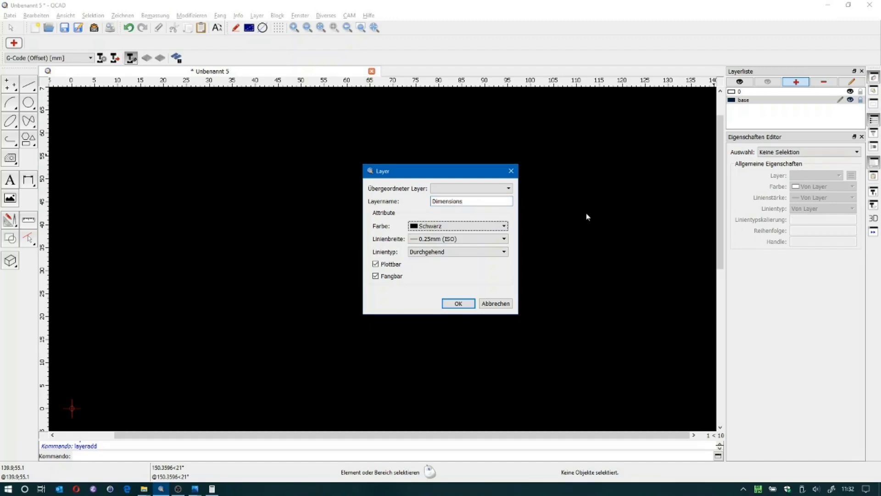
key(r)
click(464, 303)
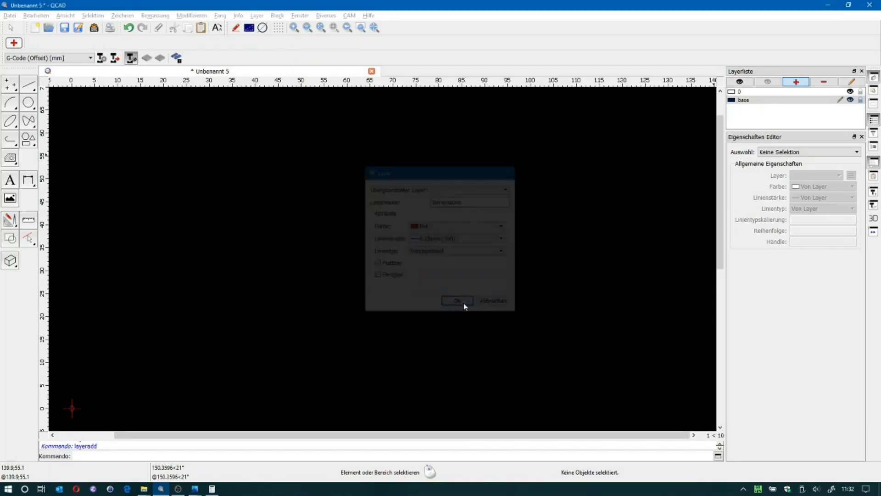
click(739, 101)
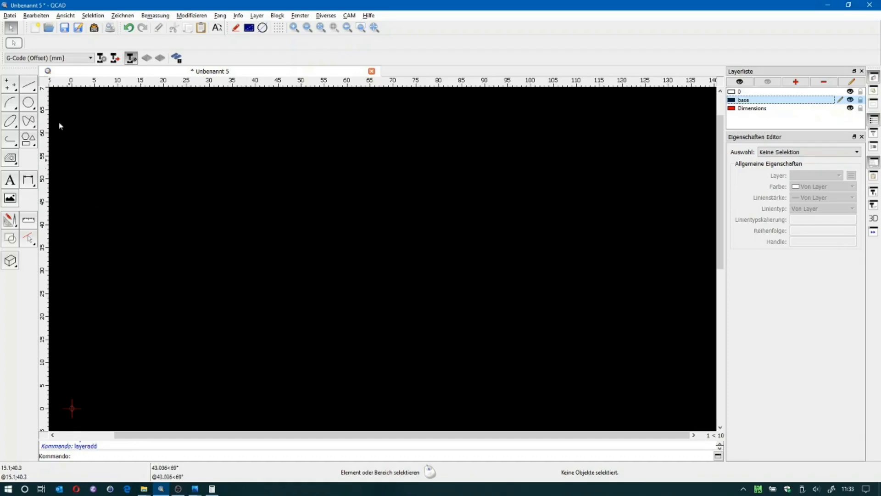
Draw a 53 mm horizontal line starting at the origin, using grid snap
click(29, 85)
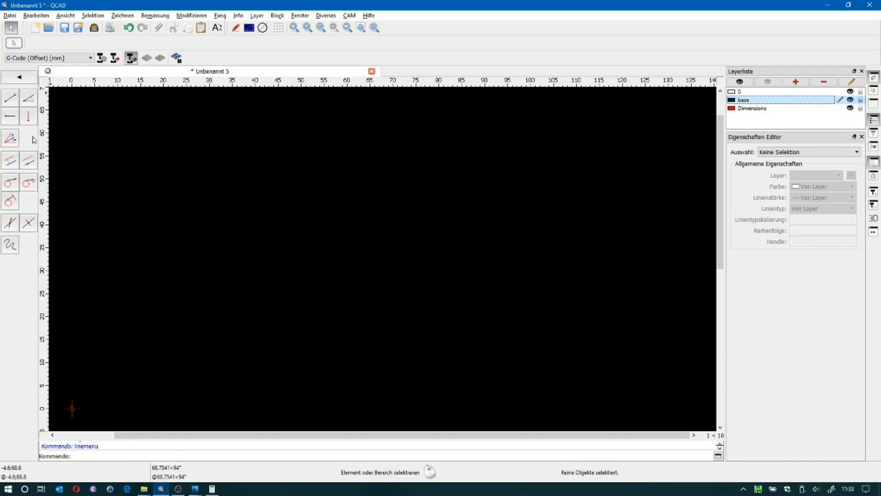
click(14, 120)
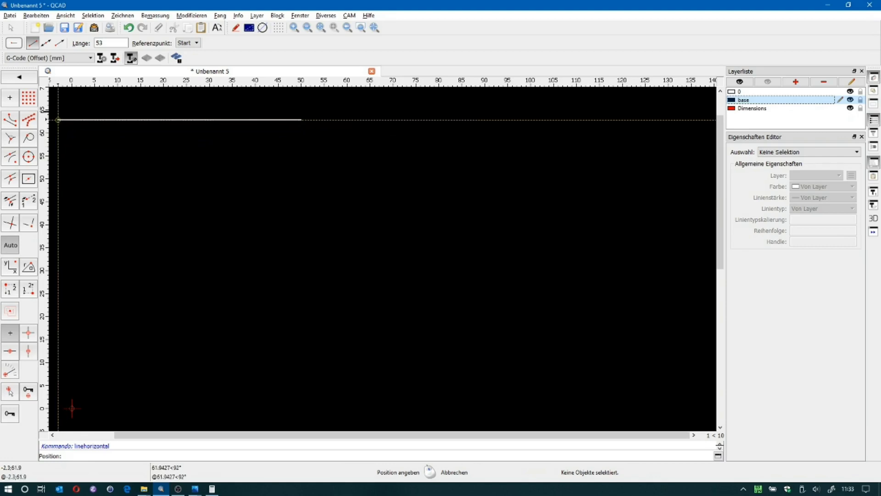
click(29, 99)
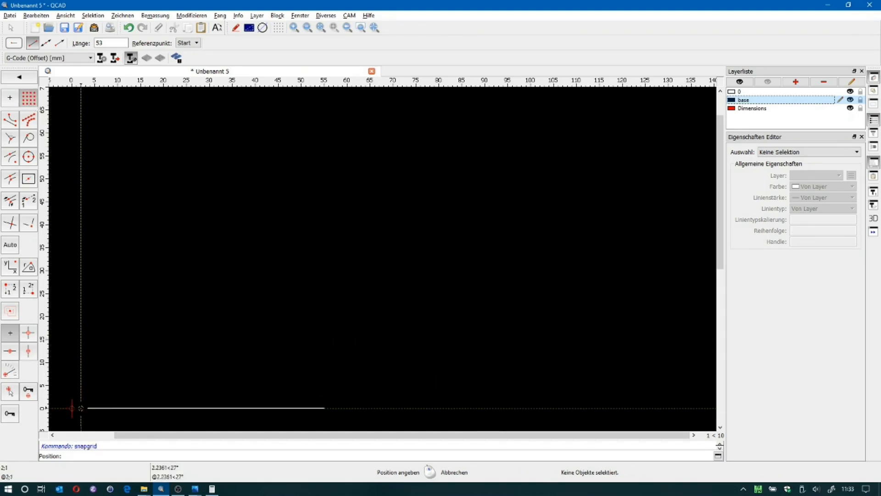
click(72, 407)
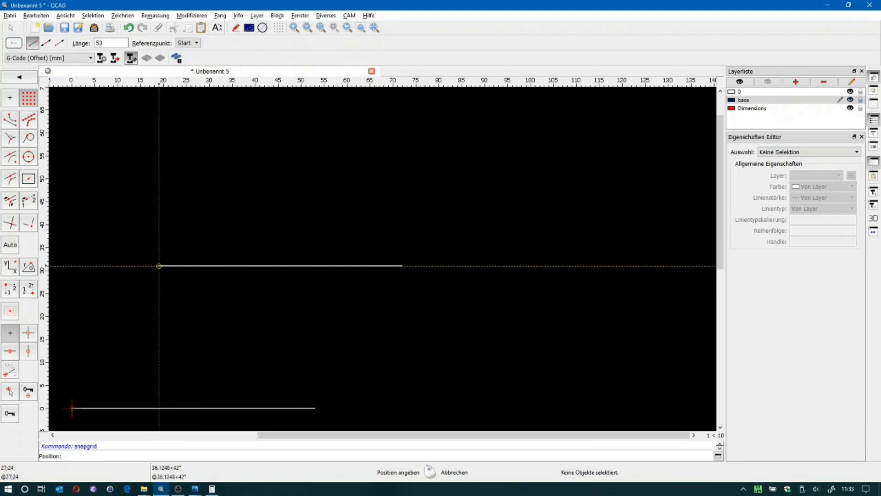
right_click(141, 225)
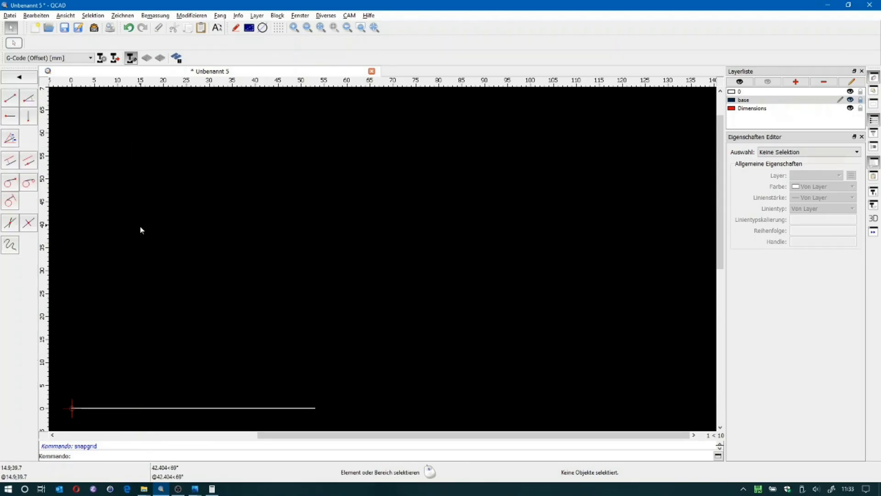
Draw two 53 mm vertical lines upward from both ends of the horizontal line
click(27, 120)
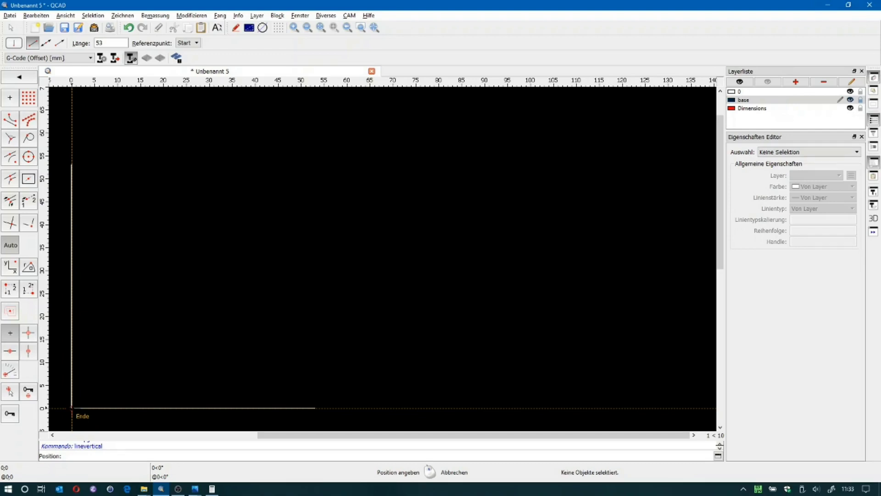
click(72, 408)
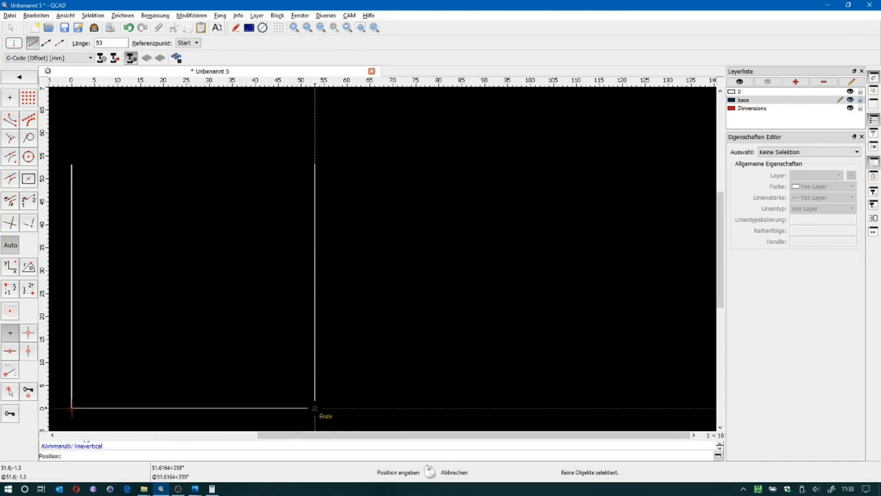
click(315, 408)
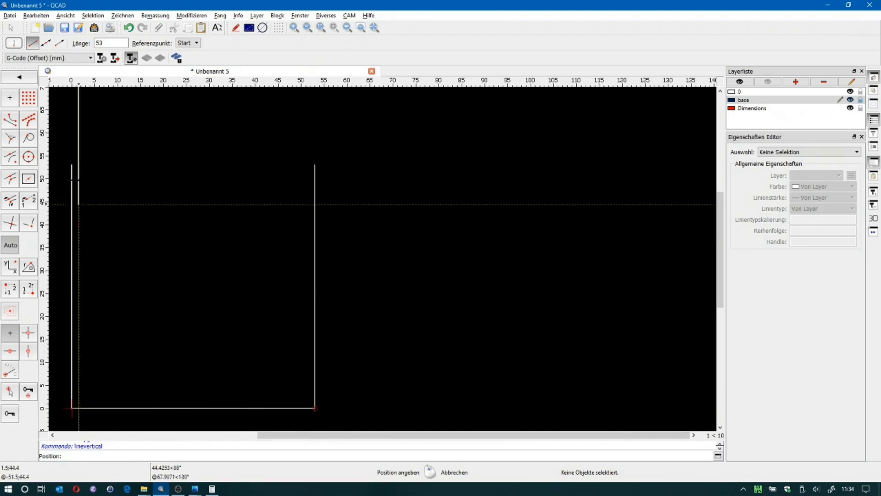
Close the square with a 53 mm horizontal line from the upper end of the left vertical line
click(18, 78)
click(10, 117)
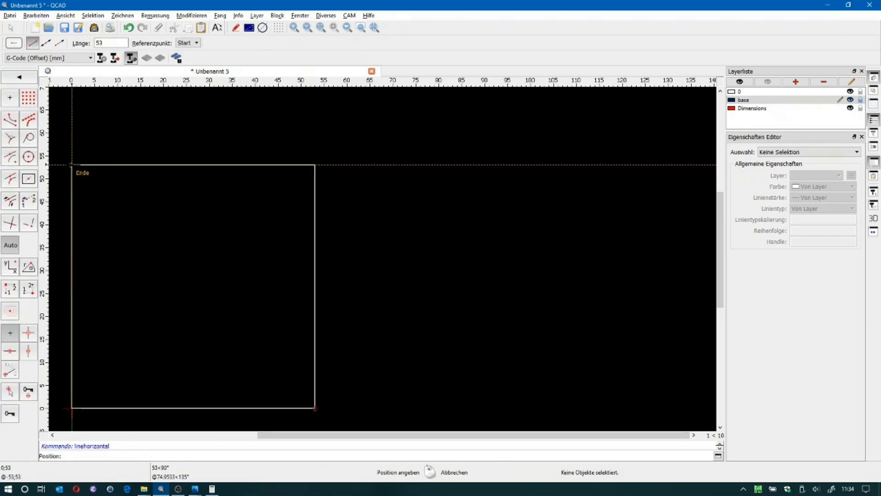
click(71, 164)
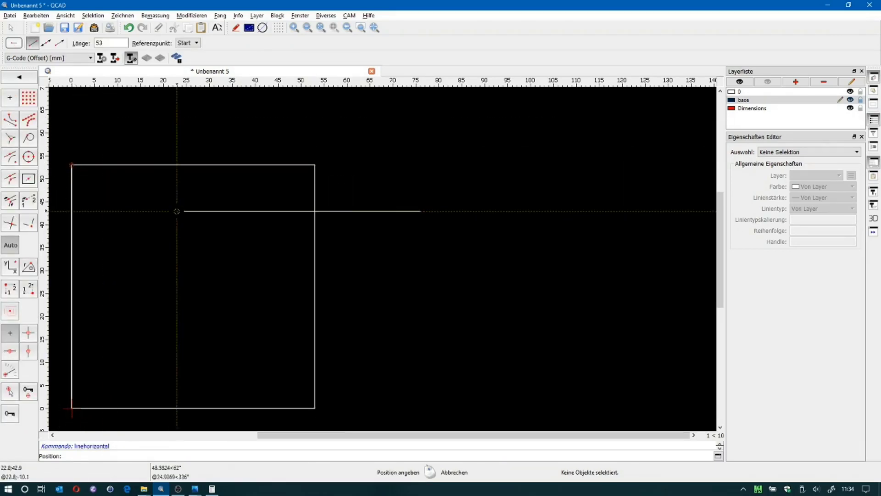
right_click(177, 211)
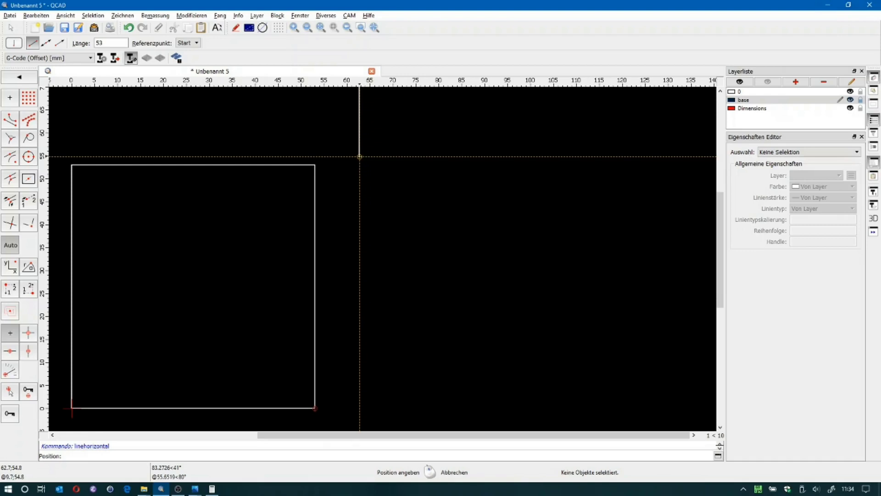
Add a parallel line 4 mm outside the square's upper edge
click(29, 82)
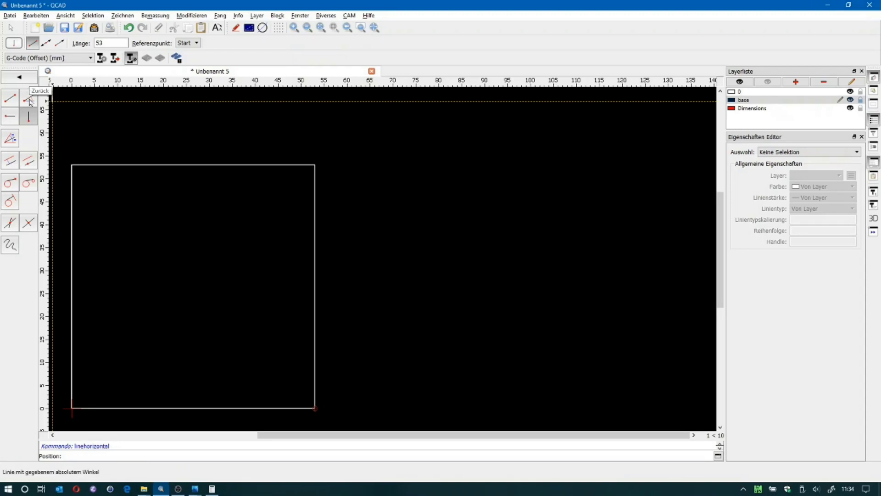
click(7, 165)
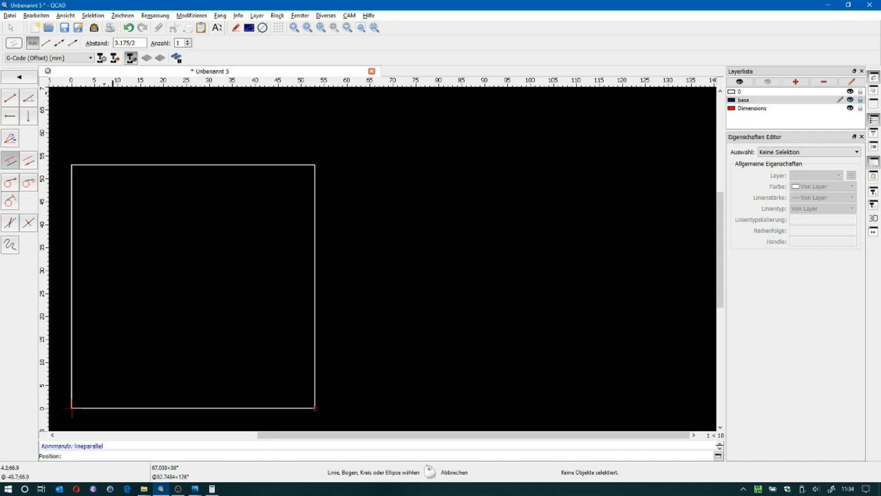
drag(115, 43, 138, 42)
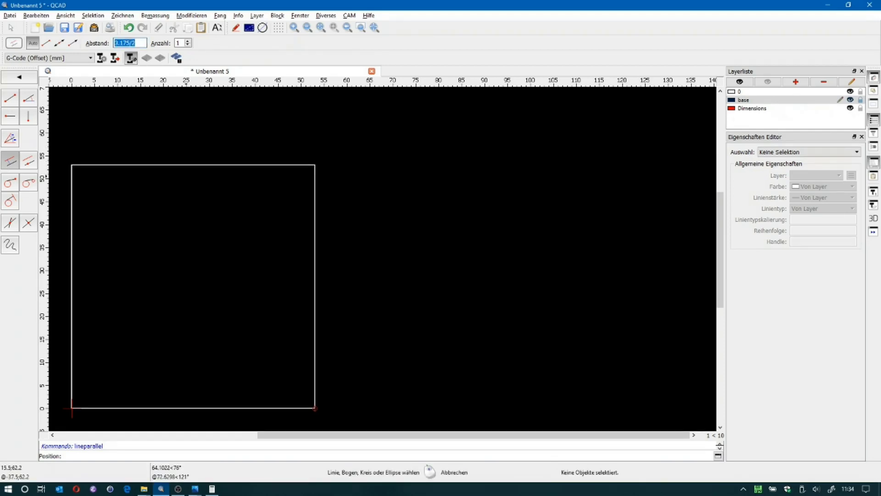
text(4)
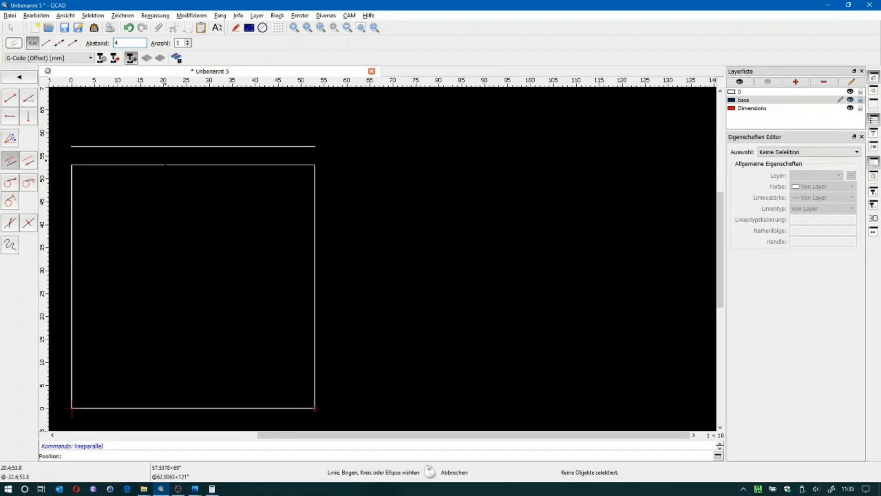
click(165, 161)
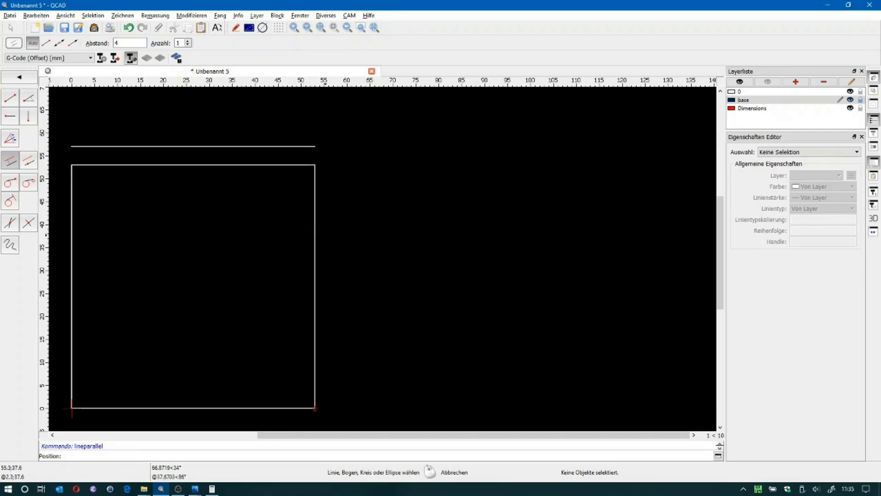
Add parallel lines 4 mm outside the square's right, lower and left edges
click(315, 237)
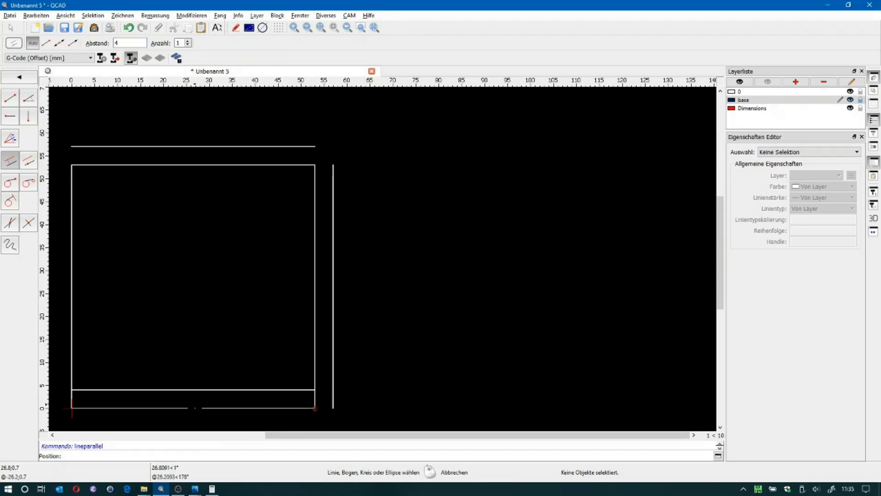
click(195, 408)
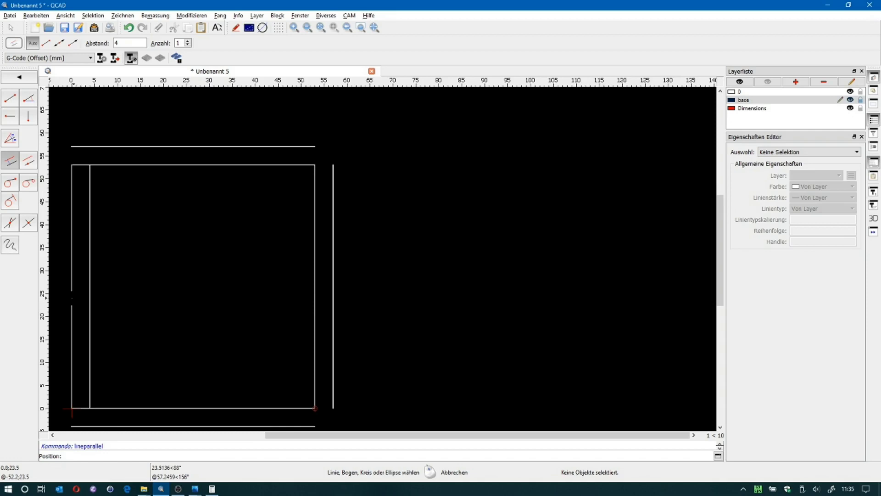
click(71, 296)
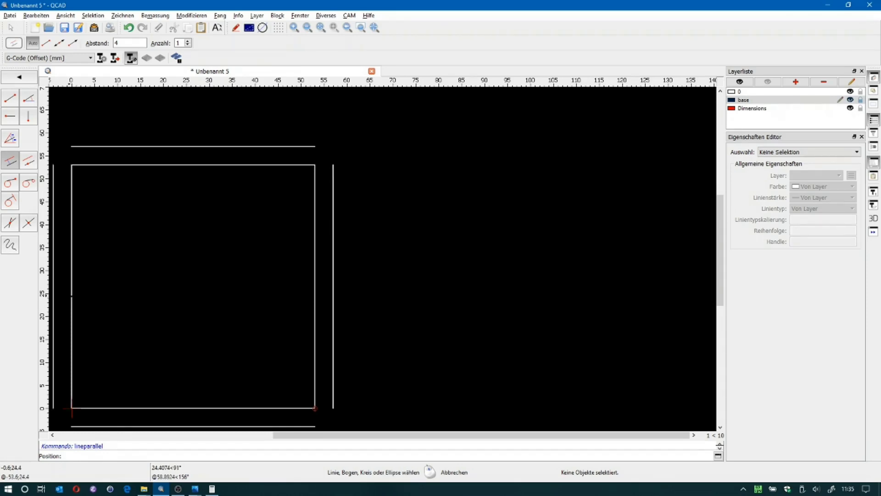
right_click(69, 297)
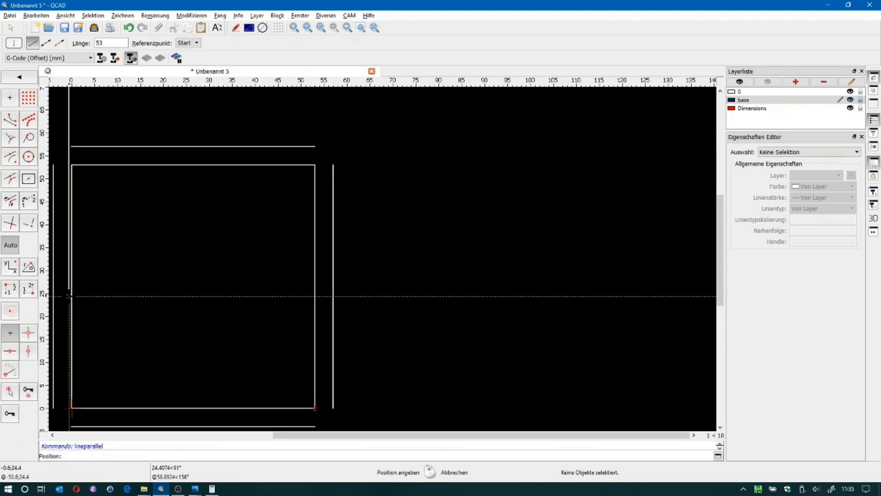
click(321, 28)
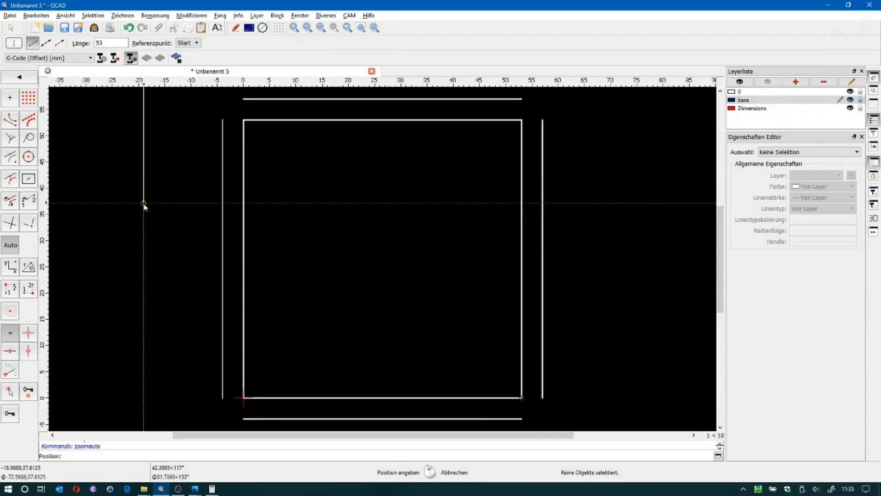
right_click(144, 203)
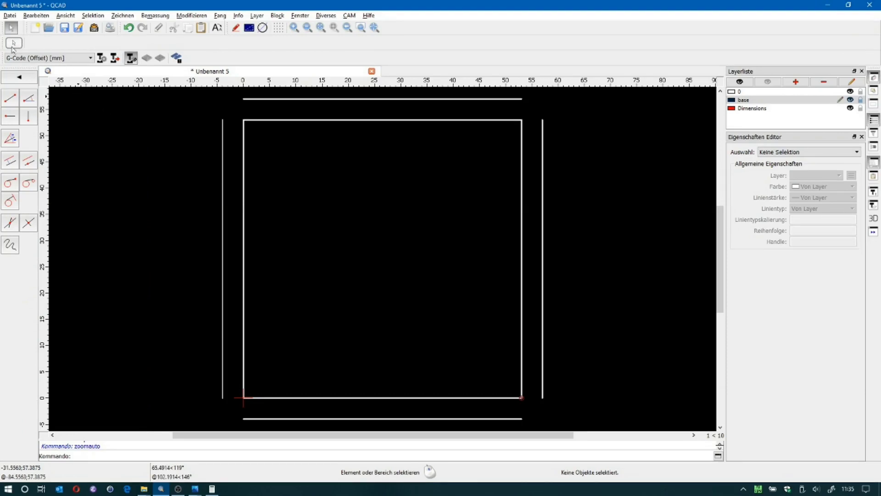
Trim both the upper-left and upper-right pairs of outer offset lines so they meet in corners
click(19, 77)
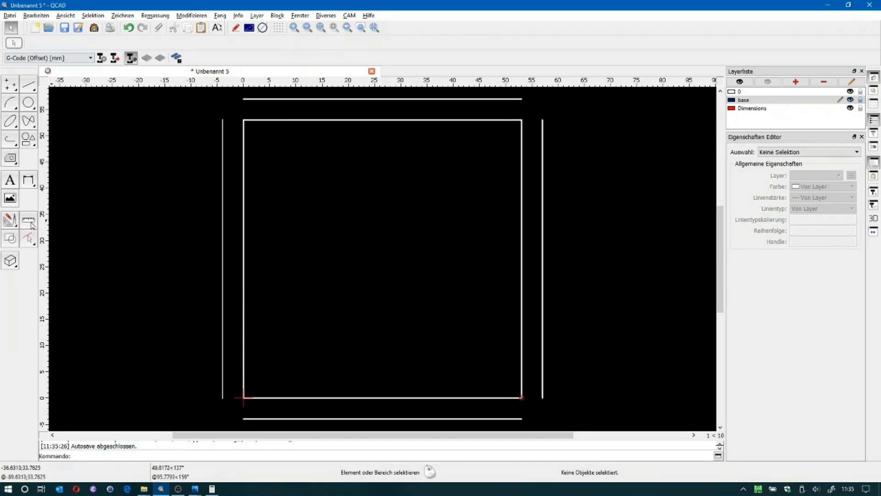
click(16, 228)
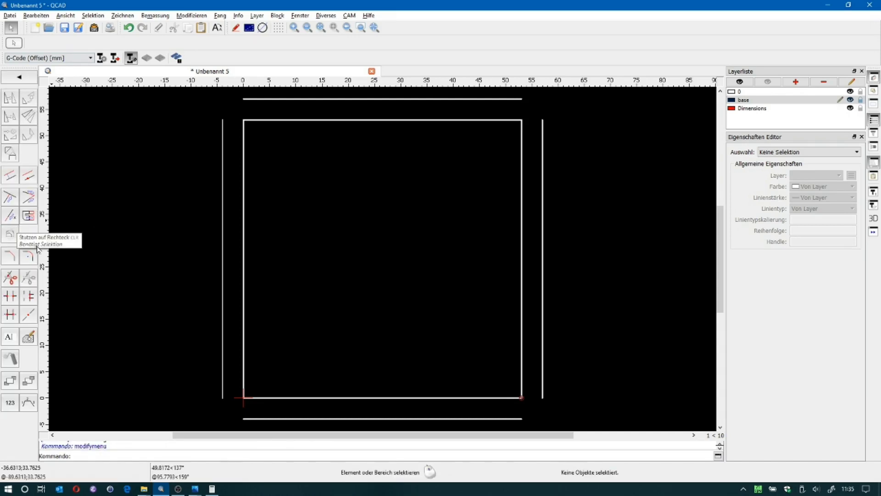
click(29, 199)
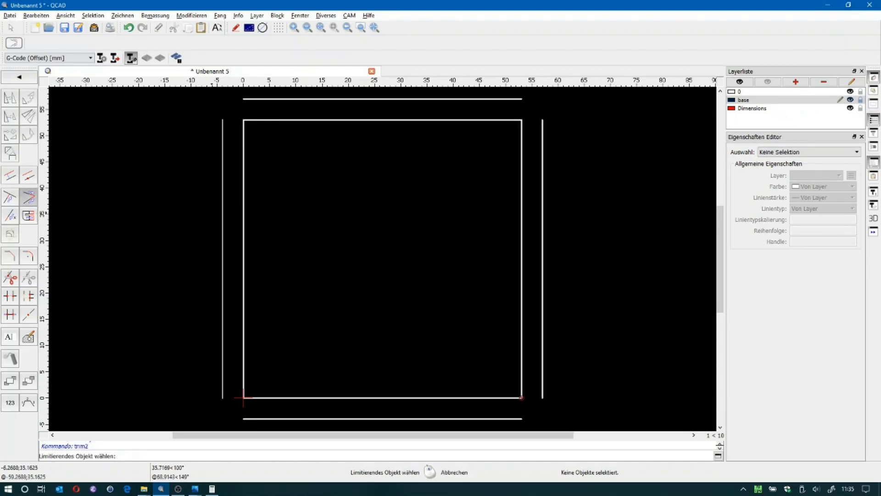
click(222, 213)
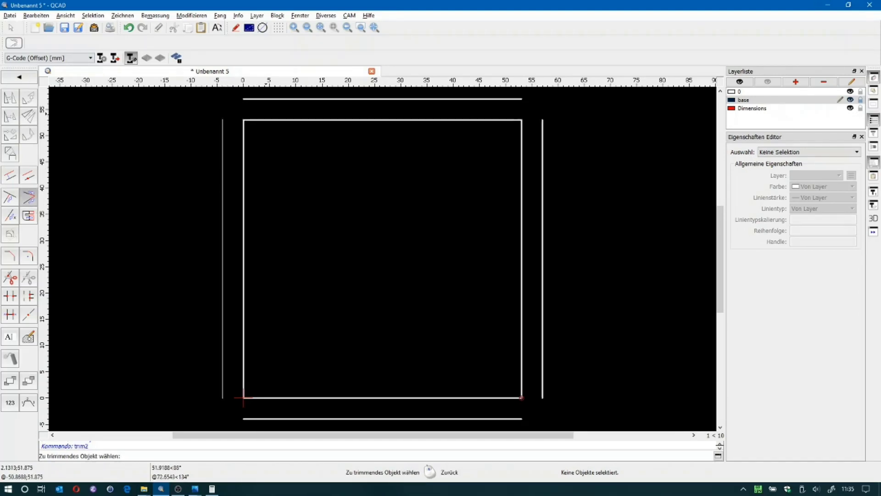
click(271, 99)
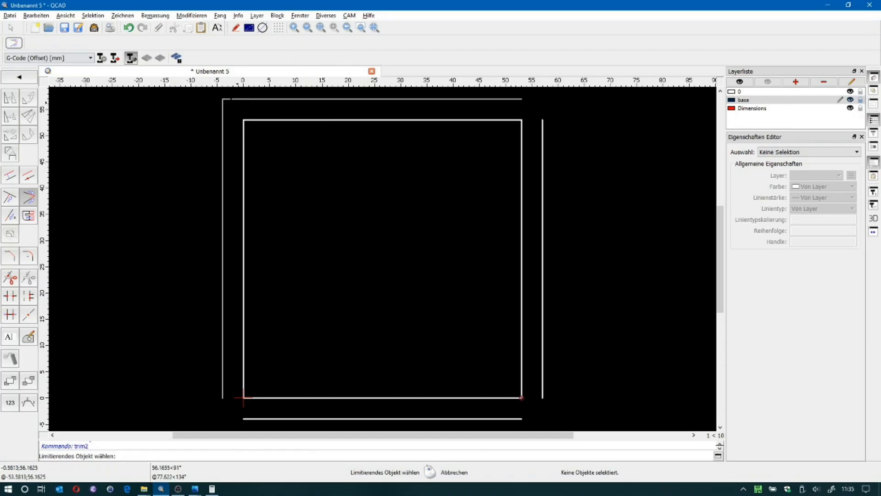
click(403, 99)
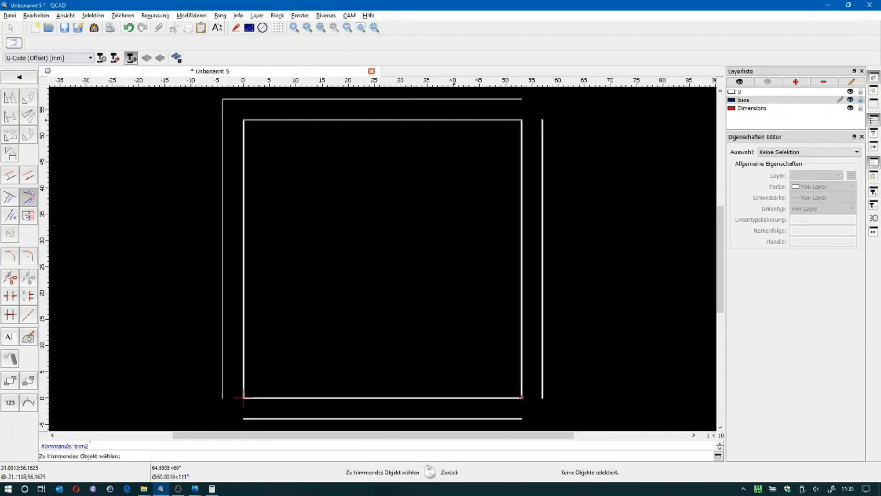
click(543, 168)
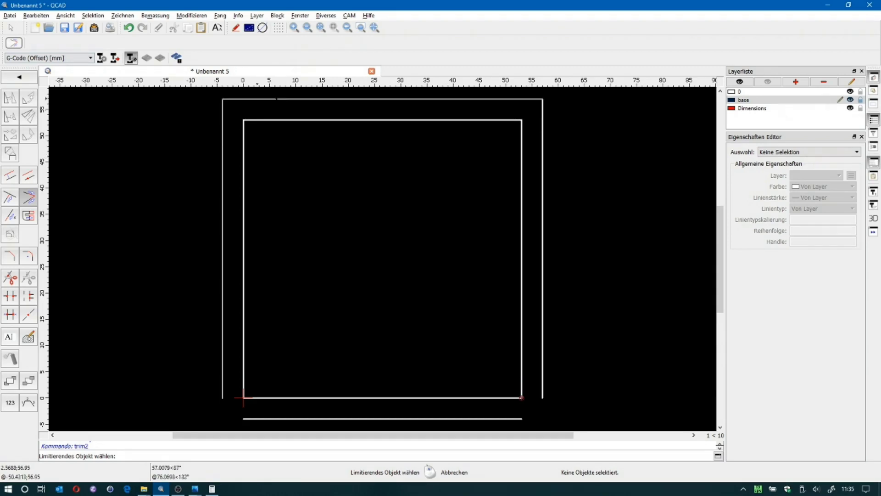
right_click(228, 158)
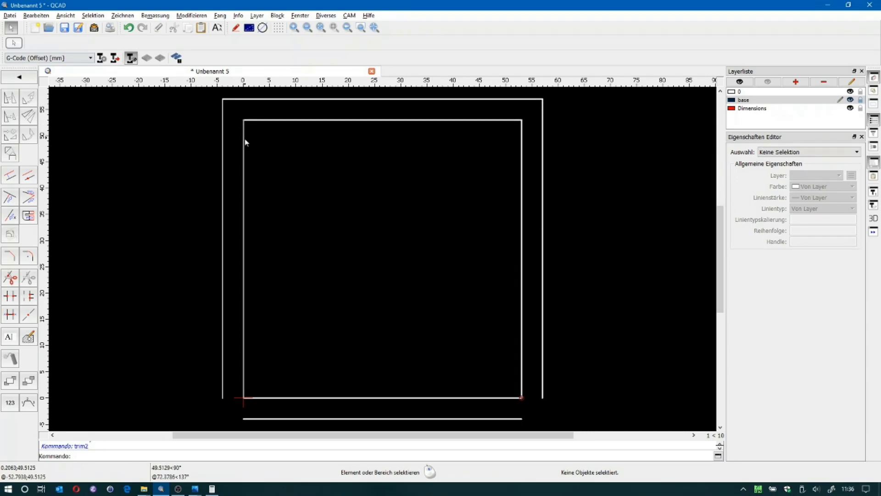
On the Dimensions layer, add parallel lines at a distance of 3.175/2 inside the square's left and upper edges
click(758, 109)
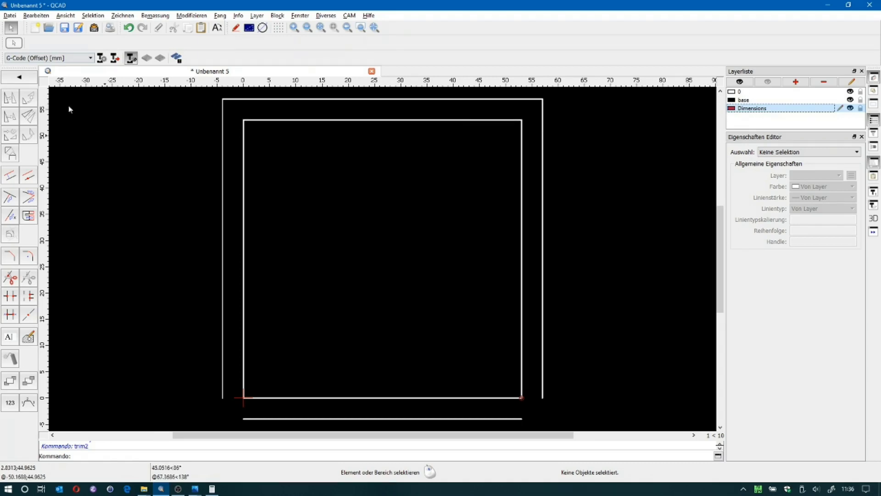
click(19, 77)
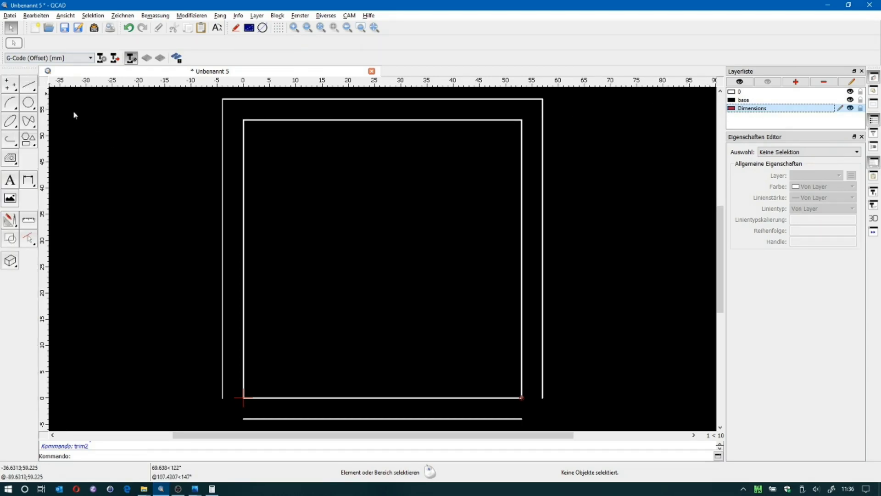
click(28, 84)
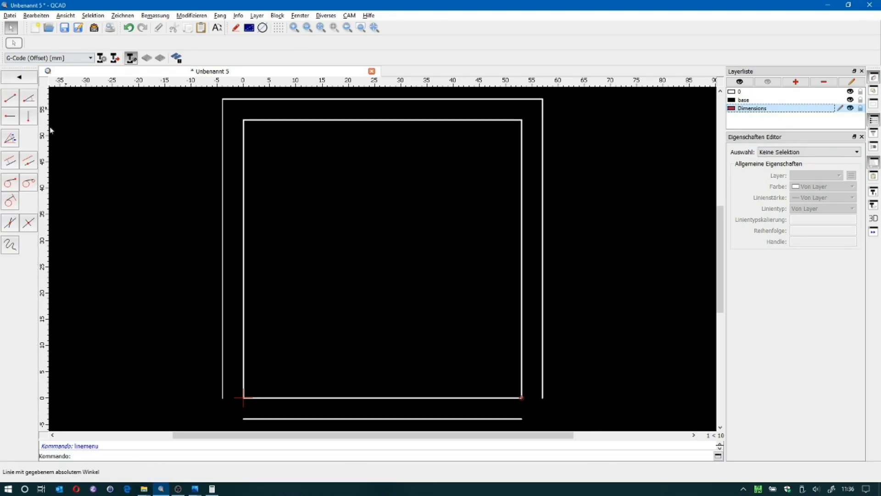
click(11, 162)
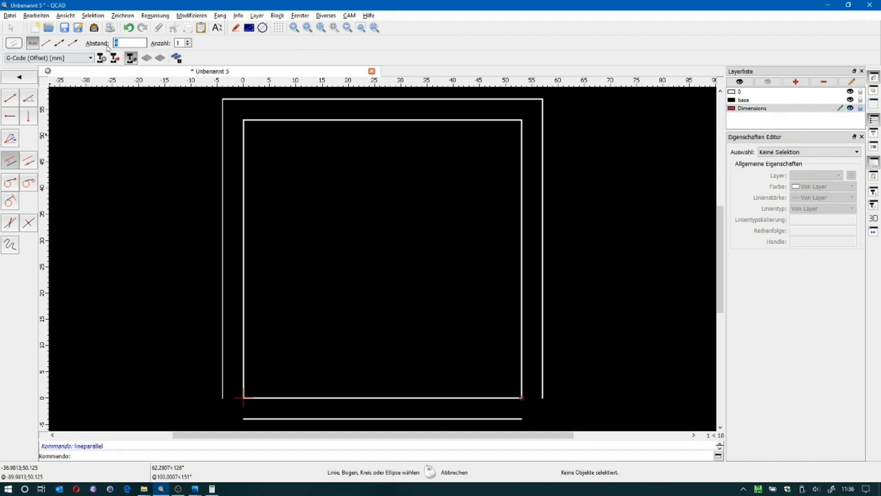
text(3.175/)
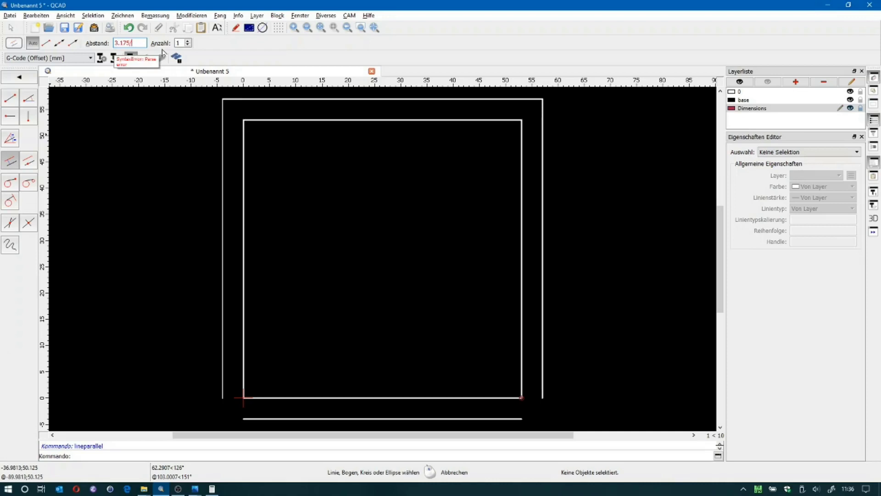
text(2)
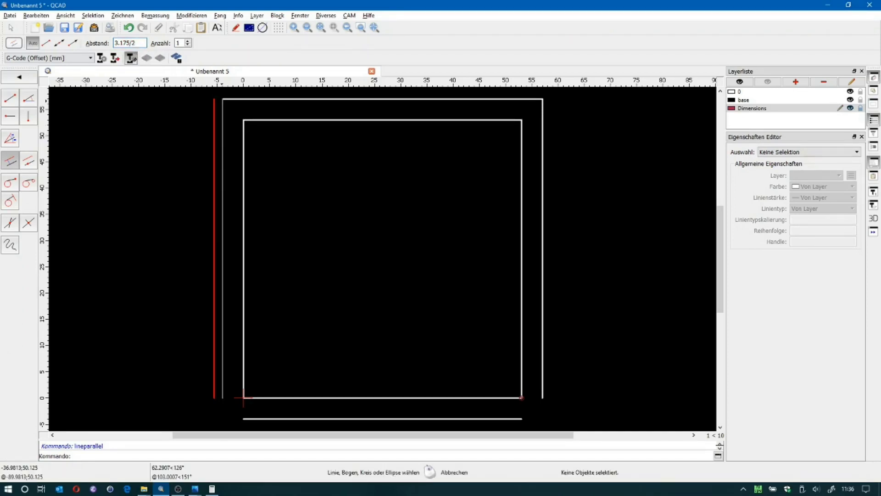
click(247, 150)
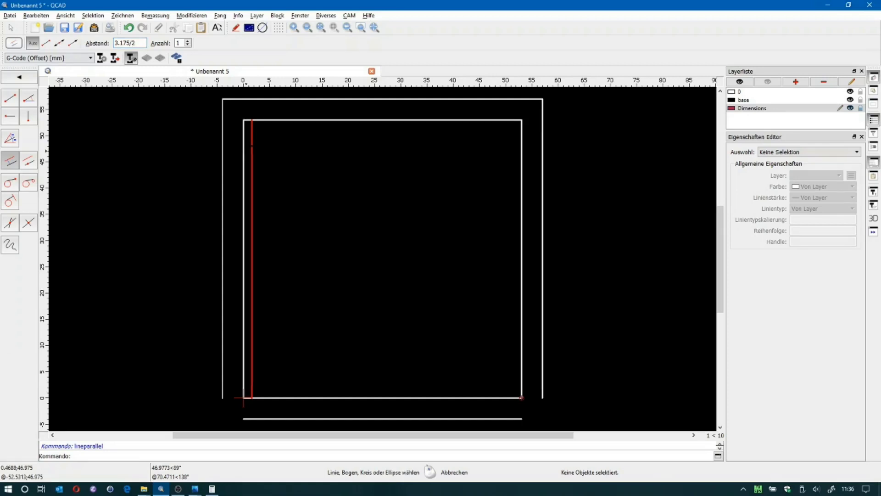
click(274, 123)
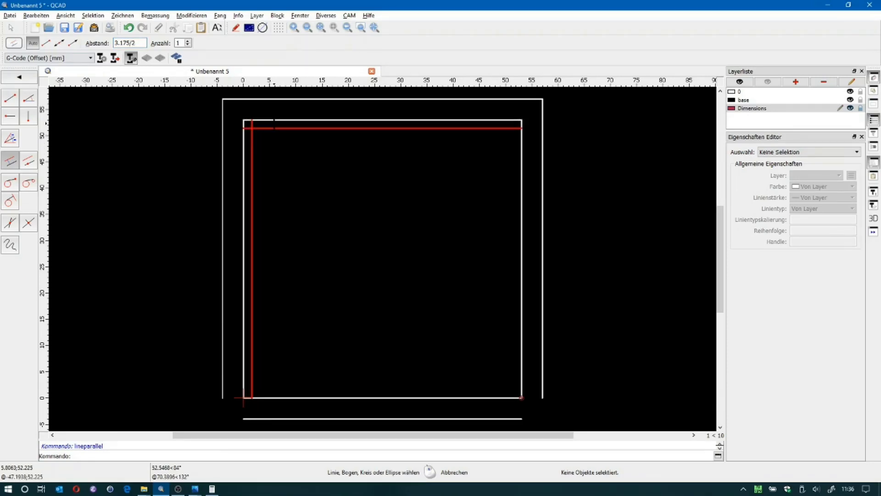
right_click(259, 147)
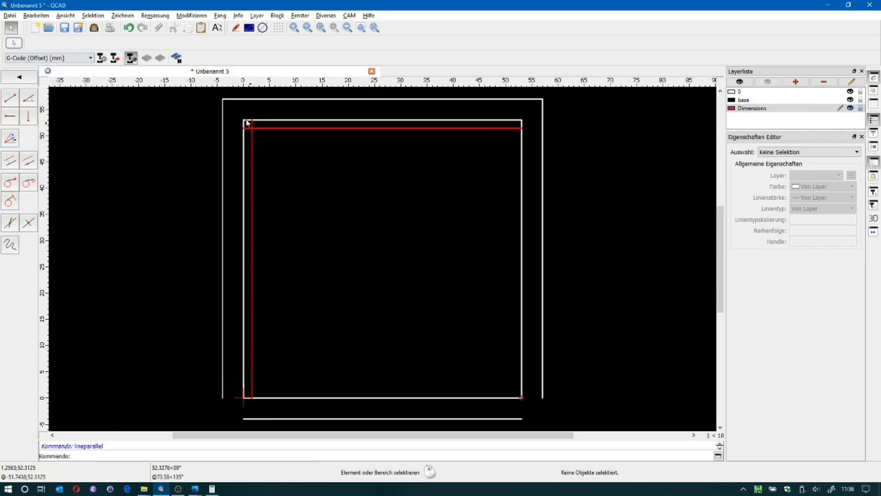
Draw a circle of radius 3.175/2 centred on the intersection of the two red offset lines
scroll(230, 111, up, 3)
scroll(230, 103, up, 1)
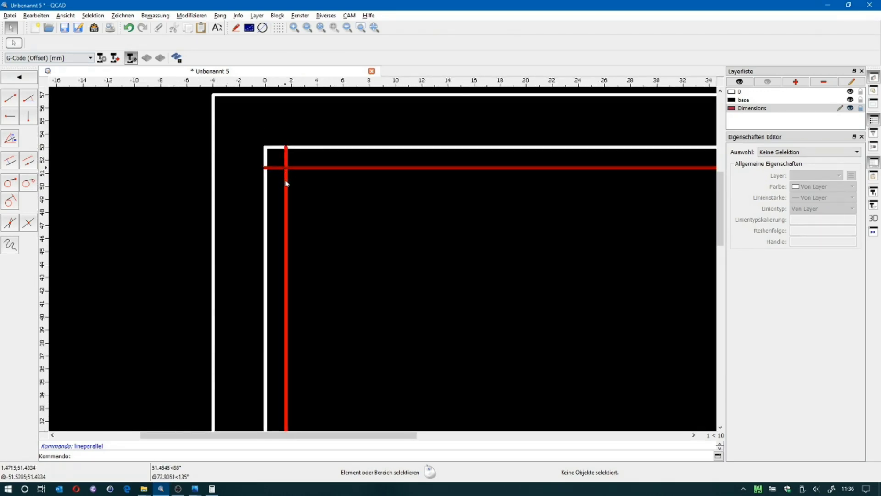
click(27, 77)
click(29, 102)
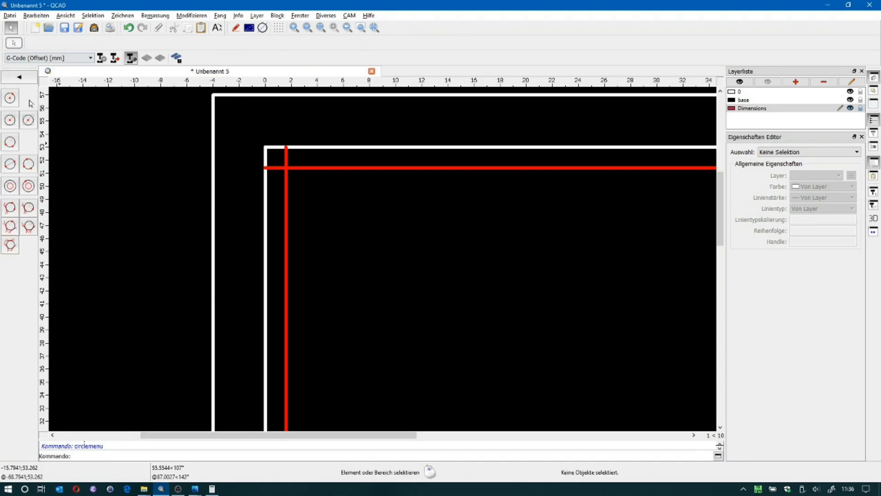
click(11, 122)
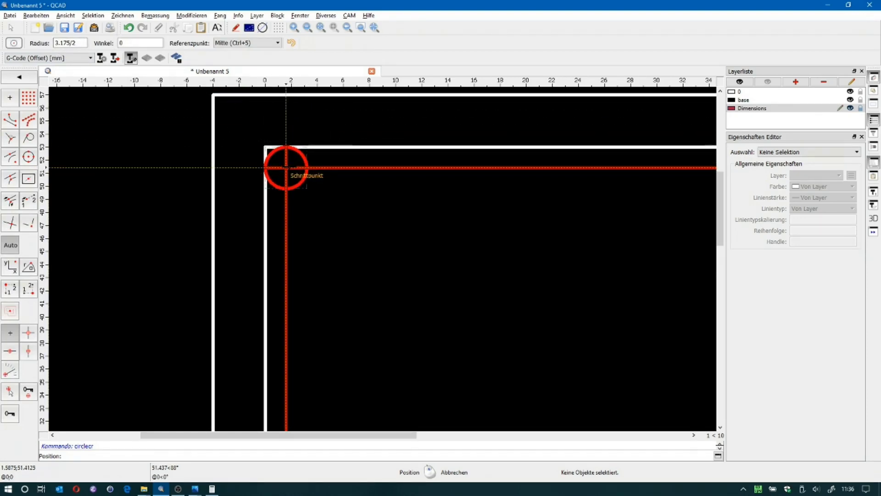
click(286, 168)
right_click(275, 172)
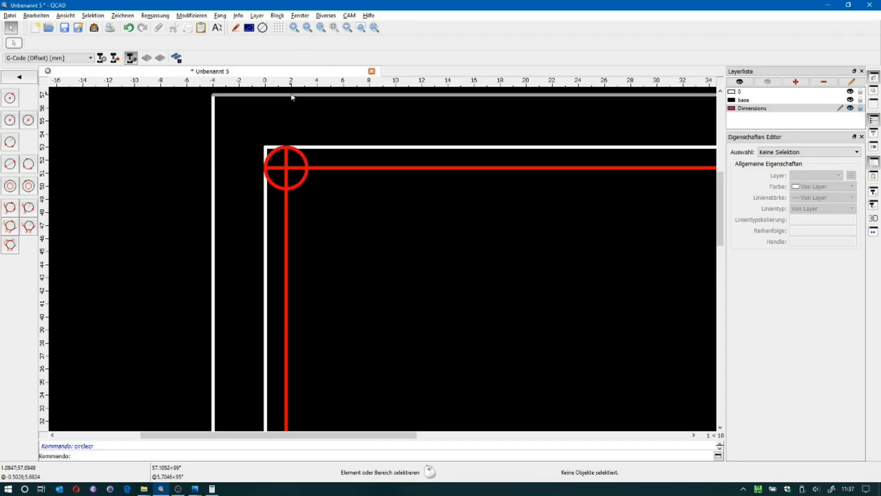
Dimension the horizontal distance from the circle's centre to the outer outline's upper-left corner, placing the dimension line below the circle
click(28, 79)
click(25, 82)
click(25, 82)
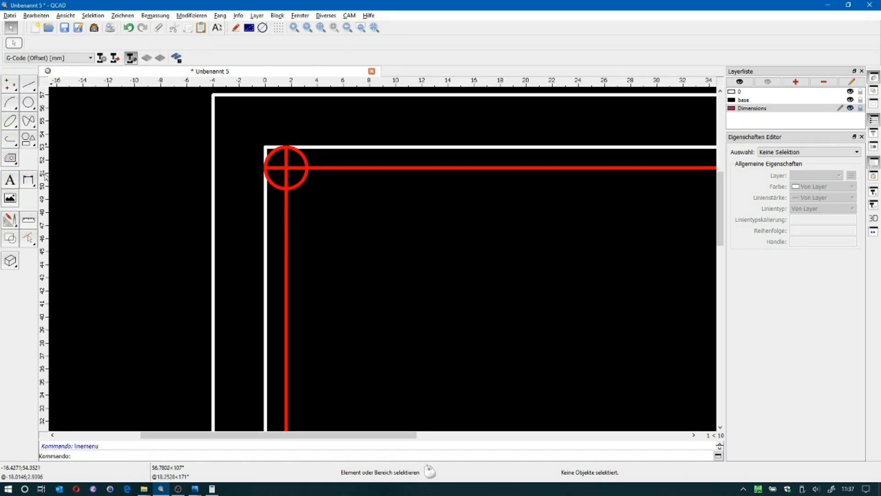
click(28, 181)
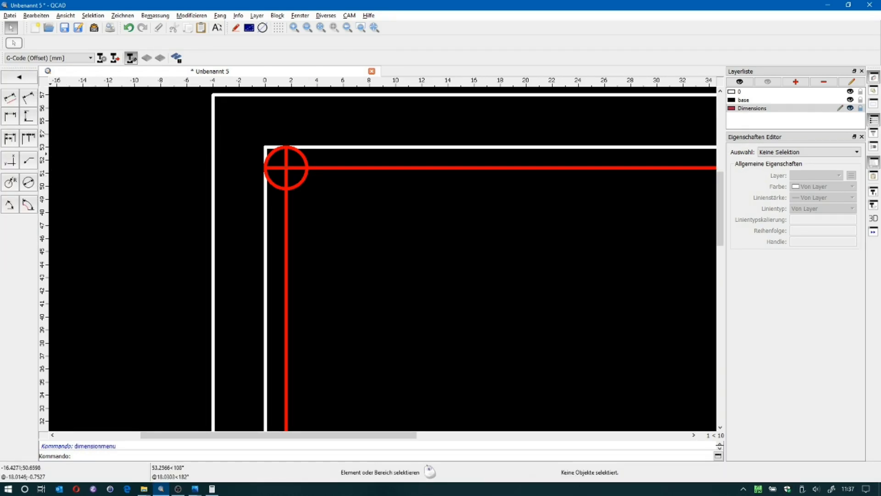
click(10, 118)
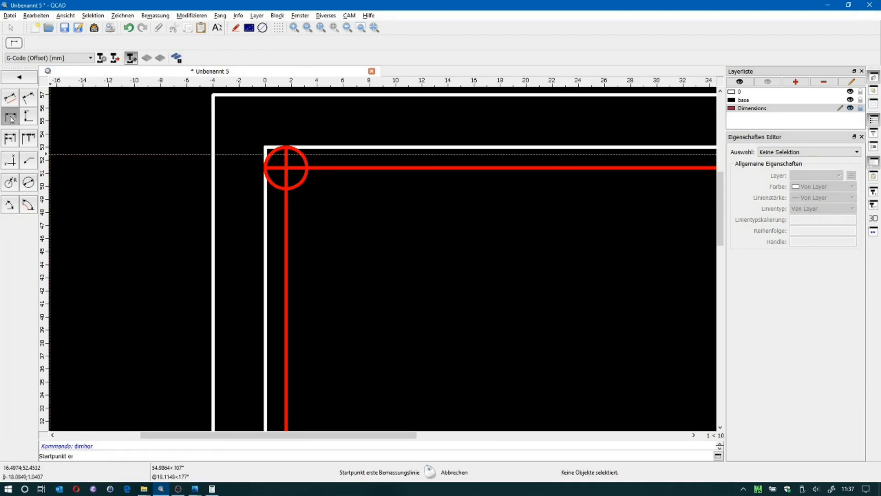
click(286, 168)
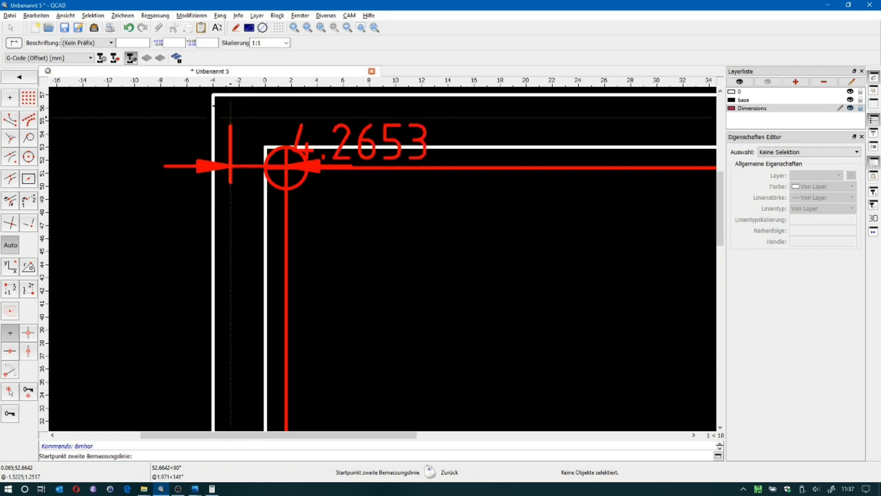
click(213, 94)
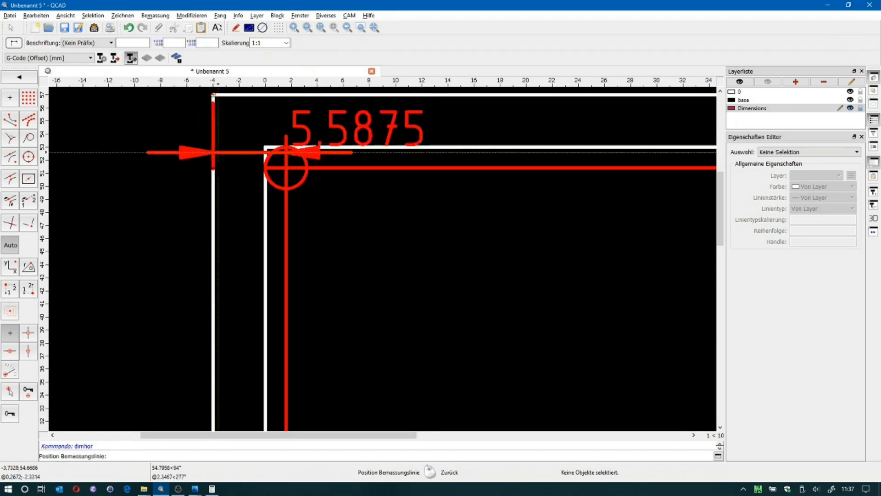
click(223, 226)
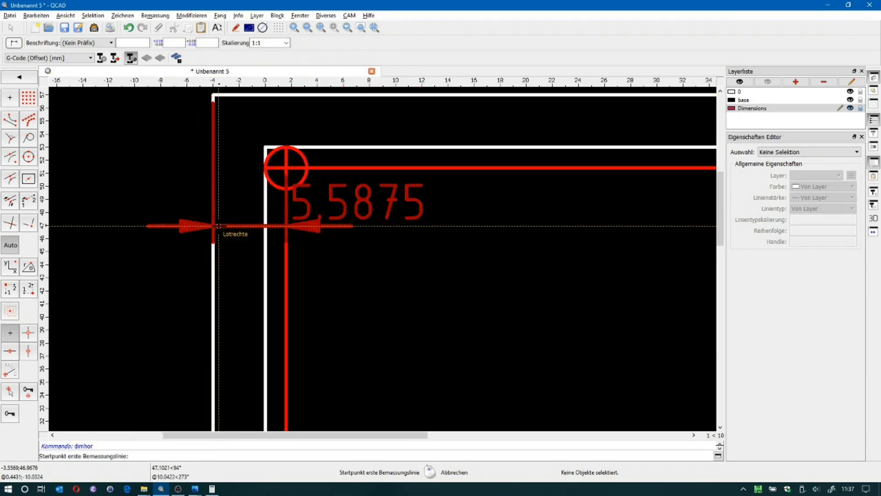
right_click(345, 230)
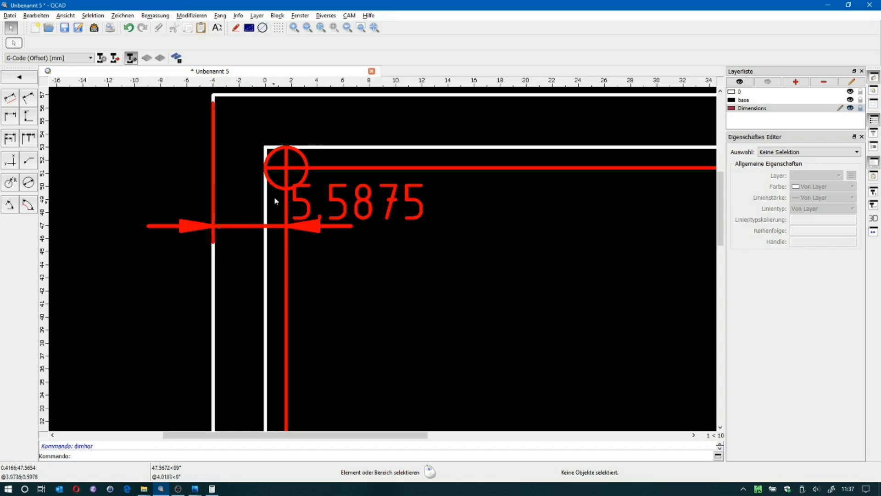
right_click(276, 174)
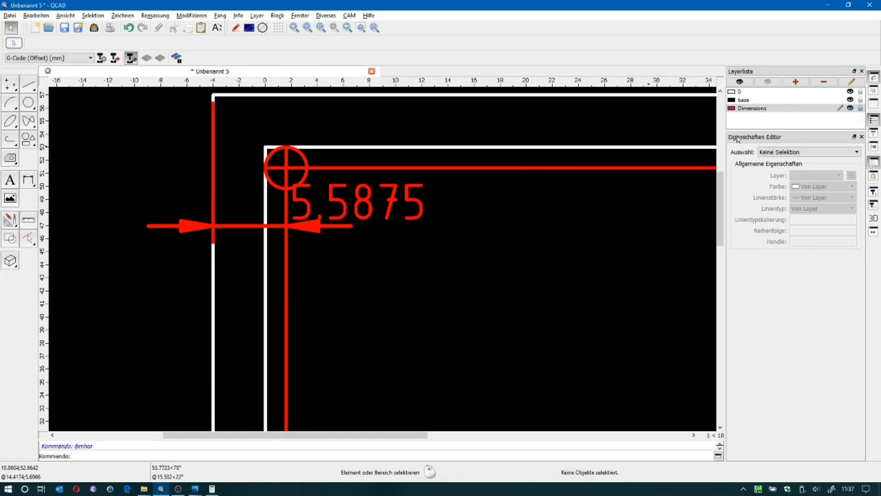
On the base layer, round the outer outline's upper-left corner with a trimmed radius of 5.58
click(744, 101)
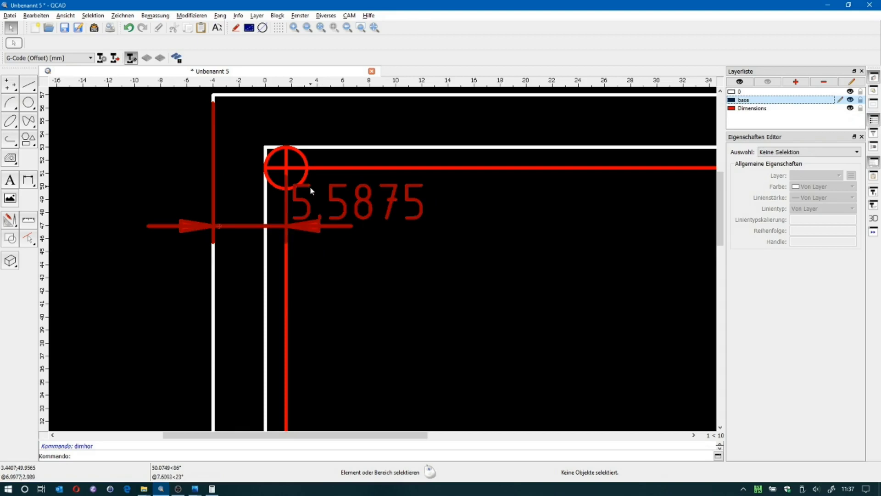
click(9, 219)
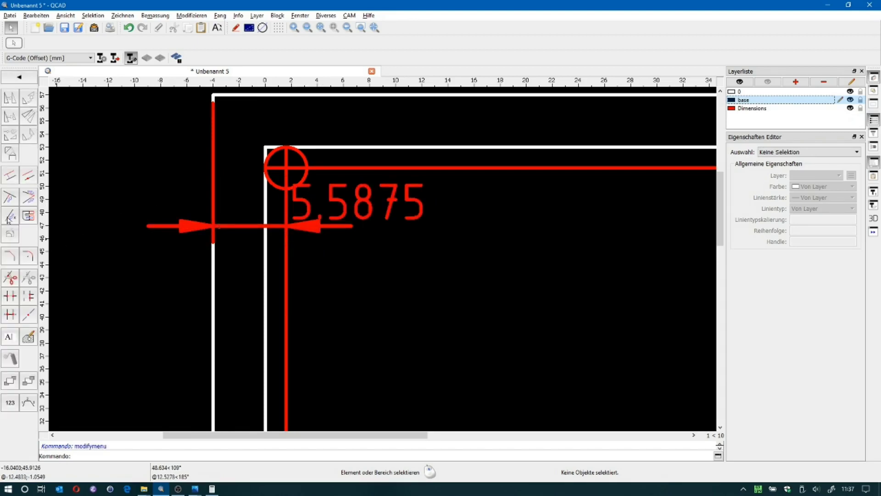
click(28, 256)
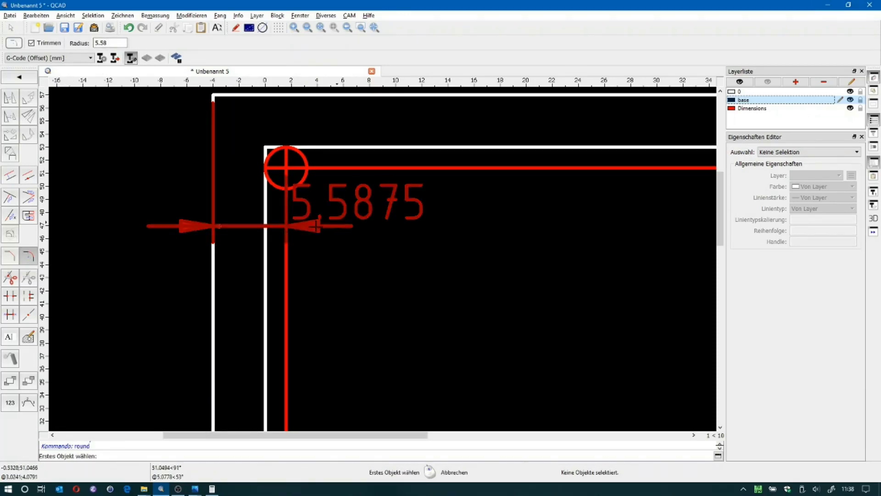
click(213, 284)
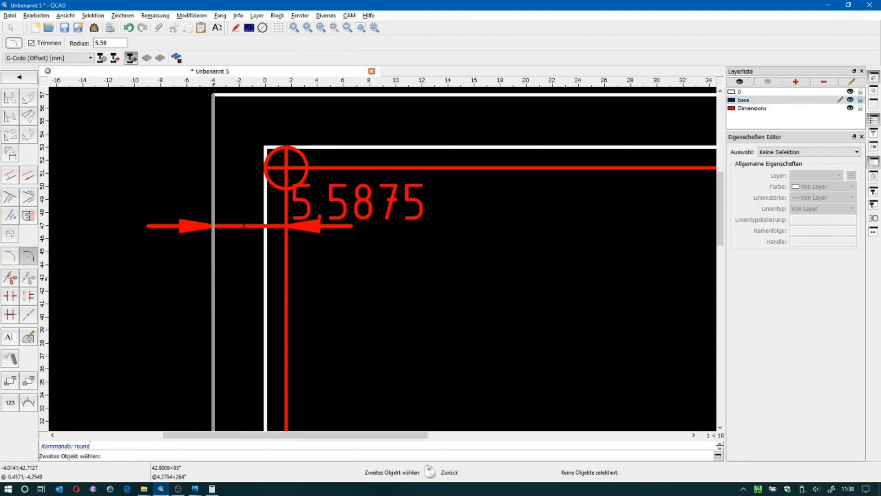
click(412, 95)
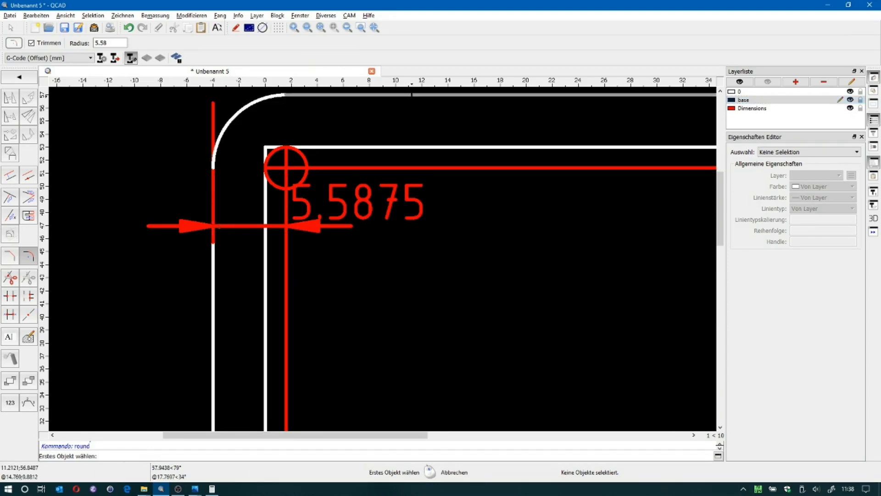
Round the remaining three corners of the outer outline with radius 5.58 and hide the Dimensions layer
scroll(411, 95, down, 7)
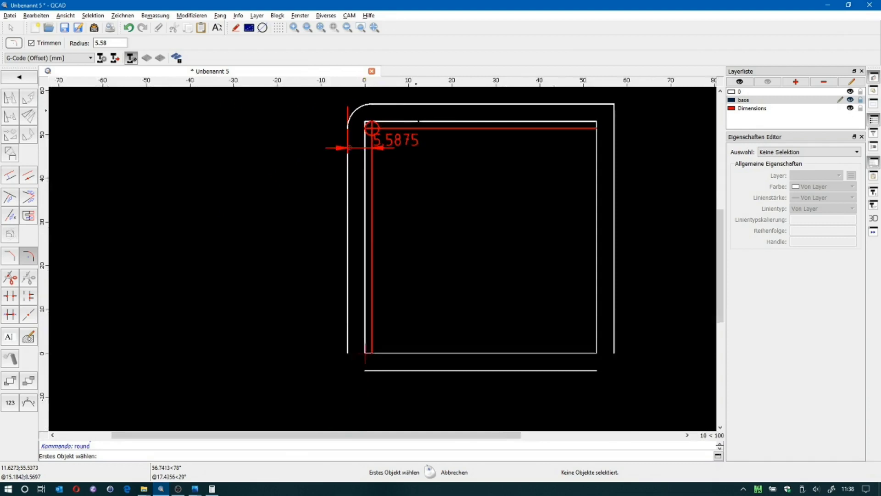
click(531, 125)
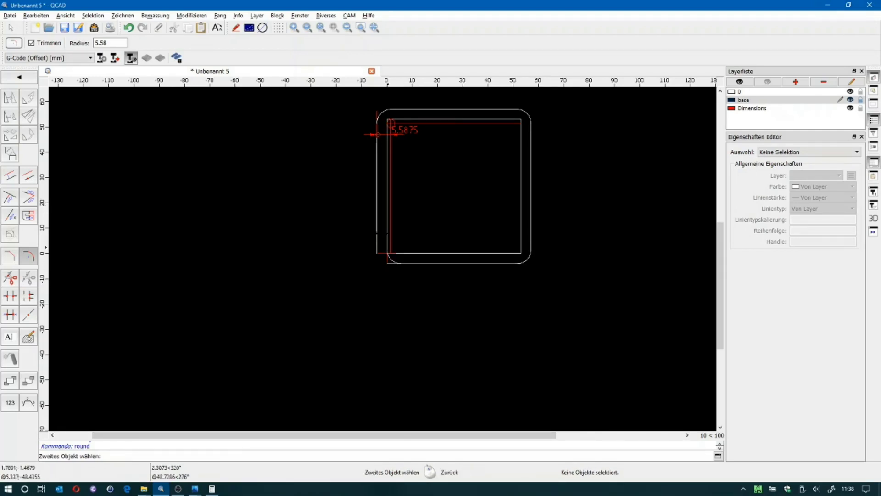
click(377, 232)
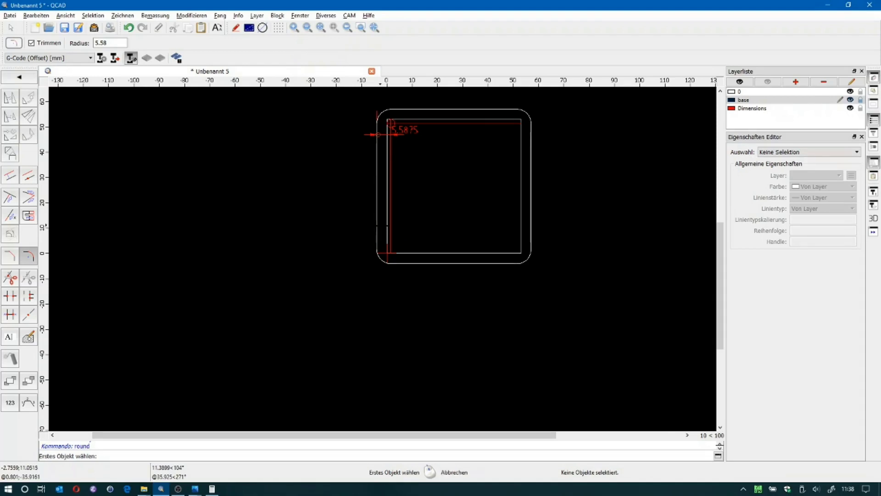
key(Escape)
key(z)
key(a)
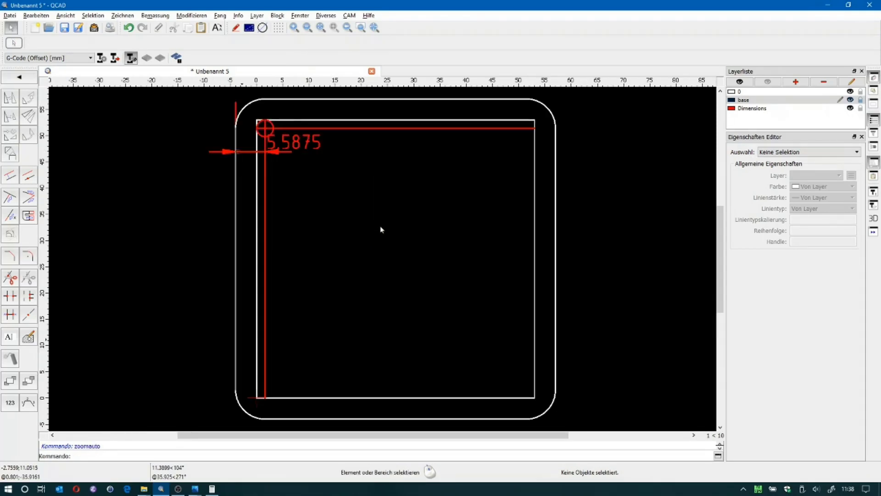
click(850, 109)
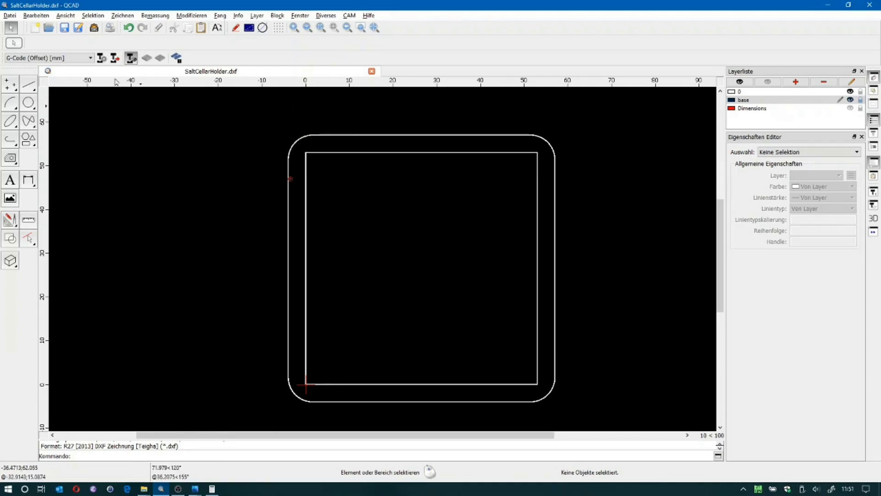
In the CAM configuration, set the output file to SaltCellarHolder.nc and the program number to 1
click(101, 62)
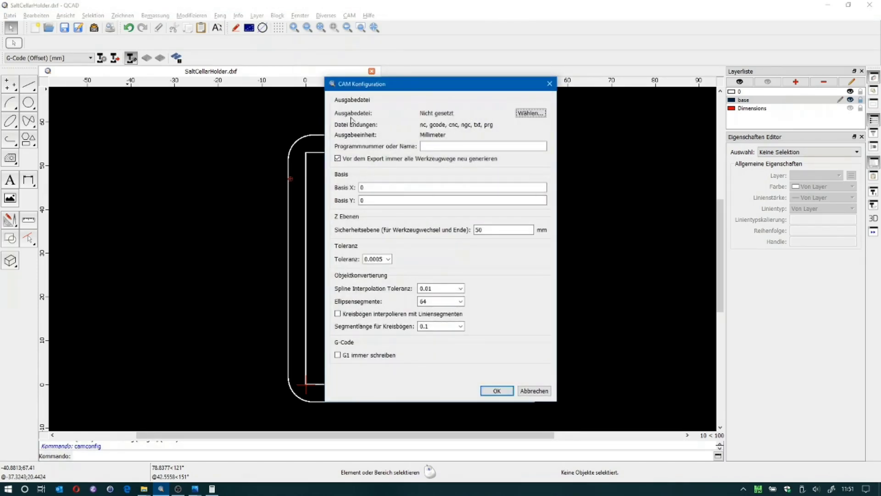
click(532, 115)
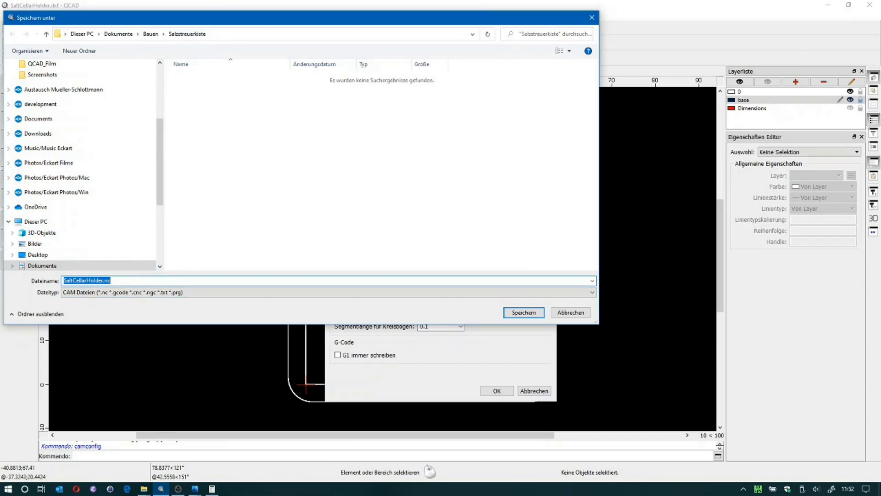
click(510, 312)
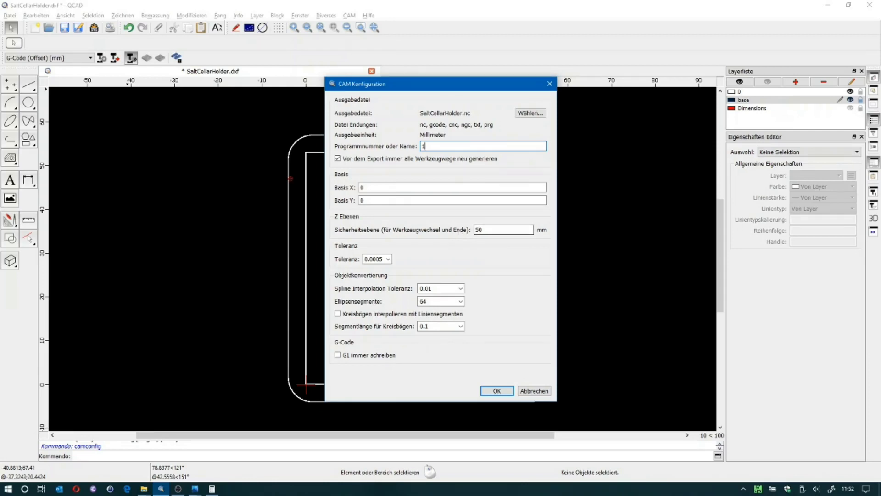
Set the CAM safety plane to 2 mm and enable always writing G1, then accept the configuration
key(BackSpace)
key(BackSpace)
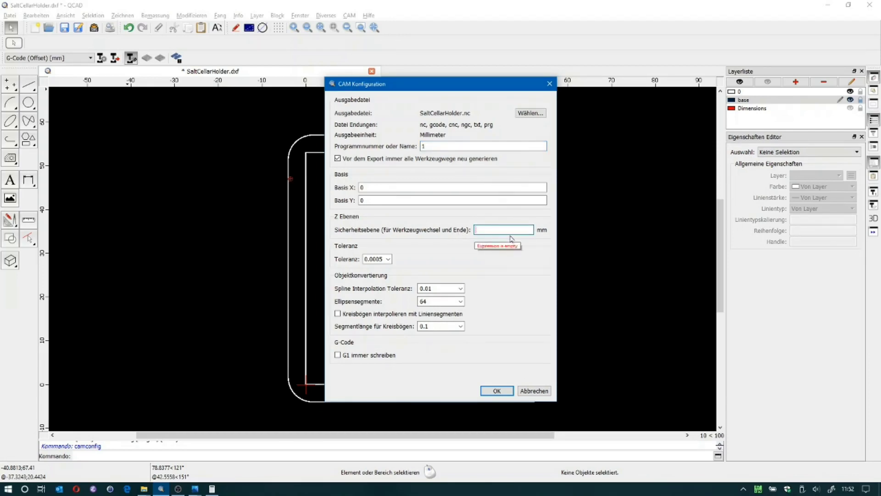
text(2)
key(Tab)
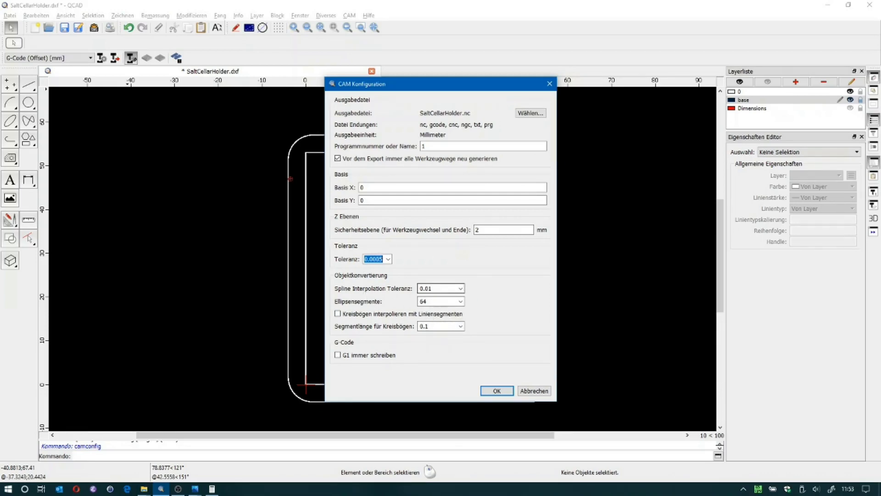
click(338, 356)
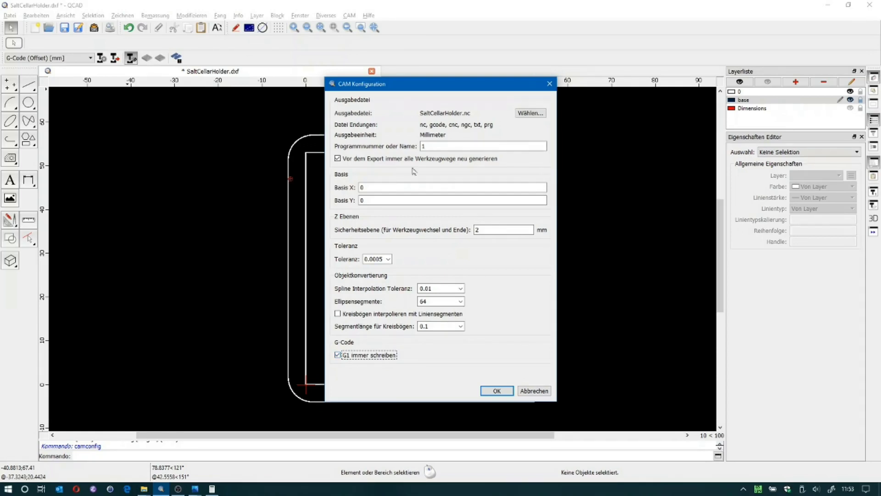
click(505, 392)
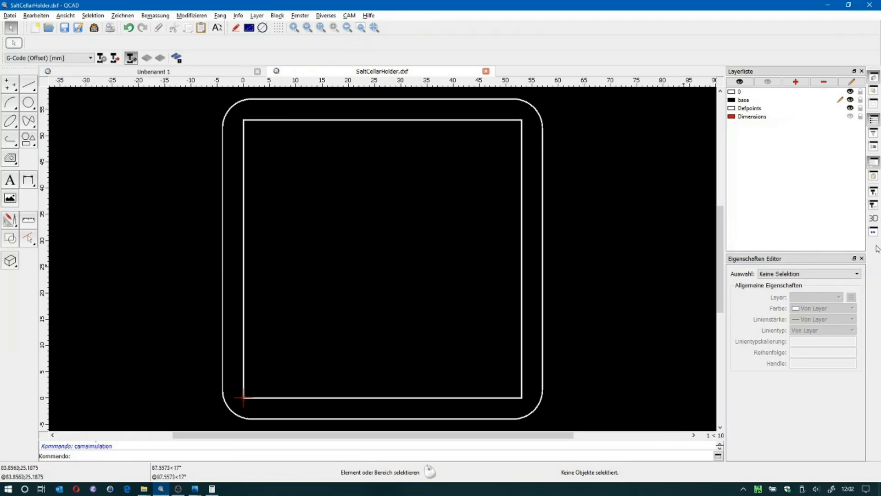
Add CAM tool 1 as a 3.175 mm milling cutter with spindle speed 20000, feed 300 and plunge feed 100, and save the drawing
click(874, 193)
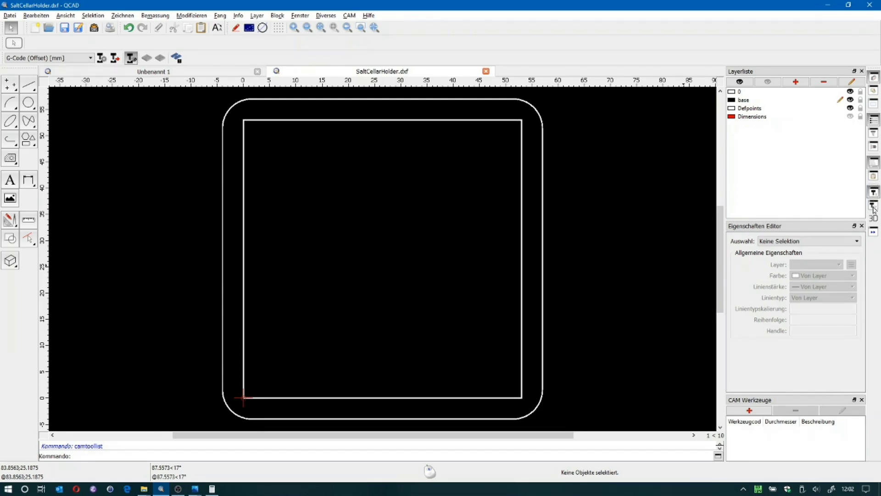
click(874, 206)
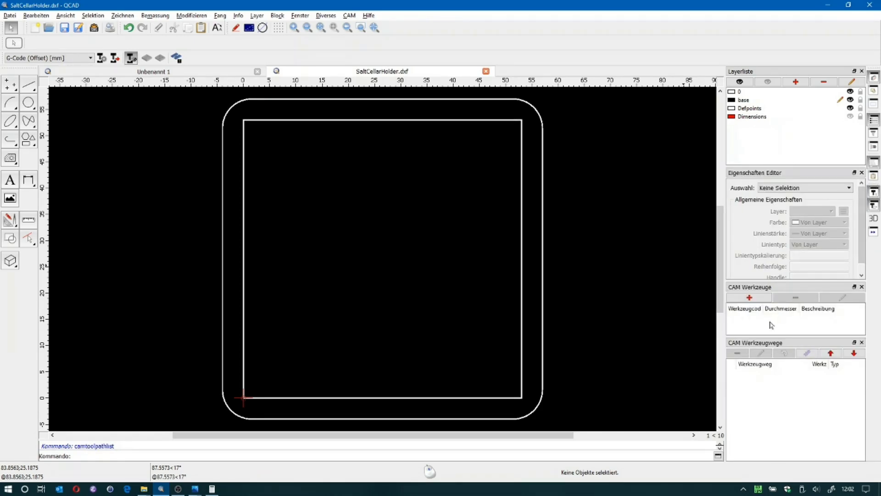
click(751, 298)
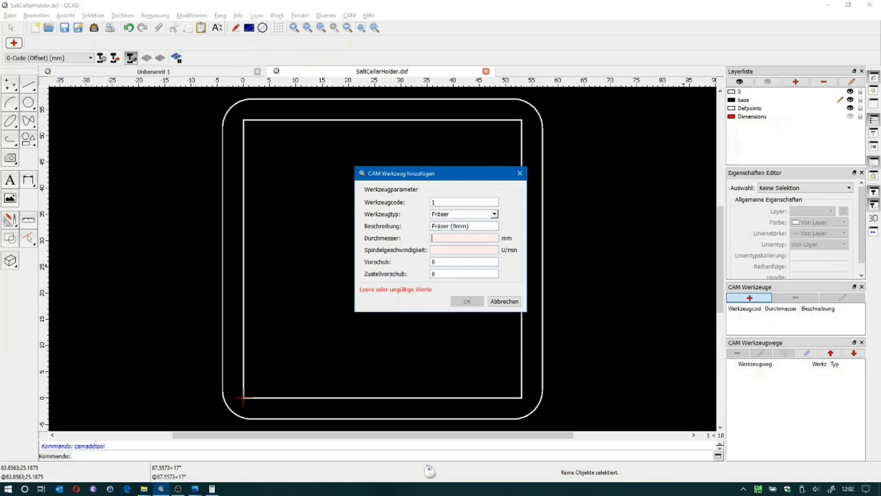
text(3.175)
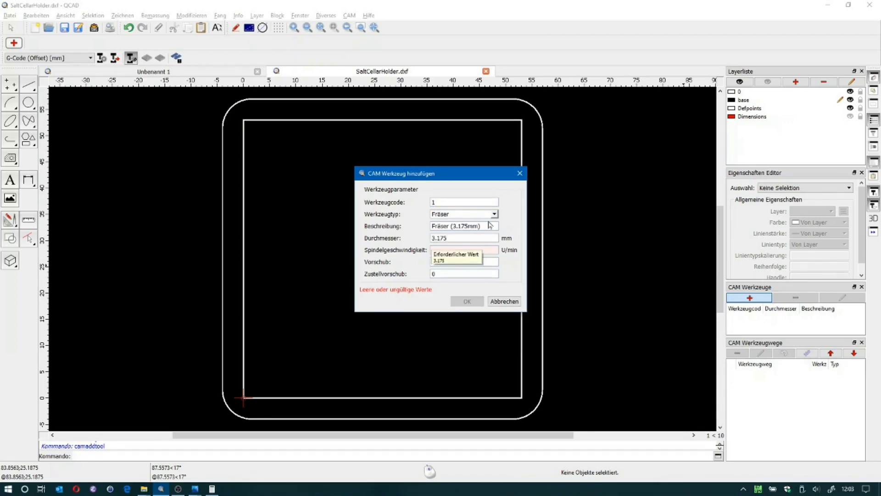
text(20000)
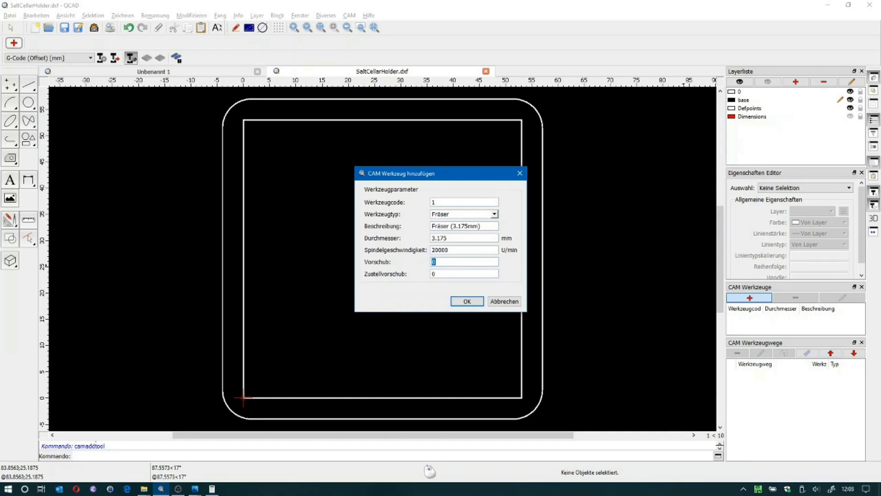
text(300)
key(Tab)
text(100)
click(468, 301)
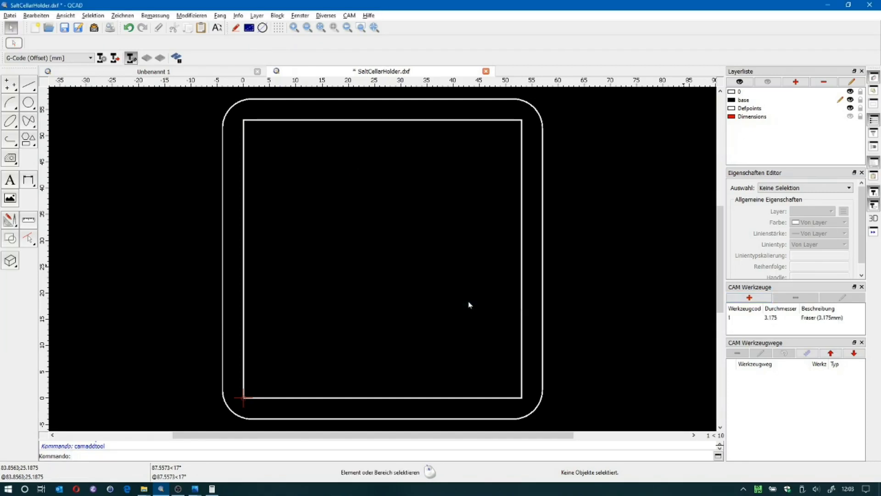
click(812, 319)
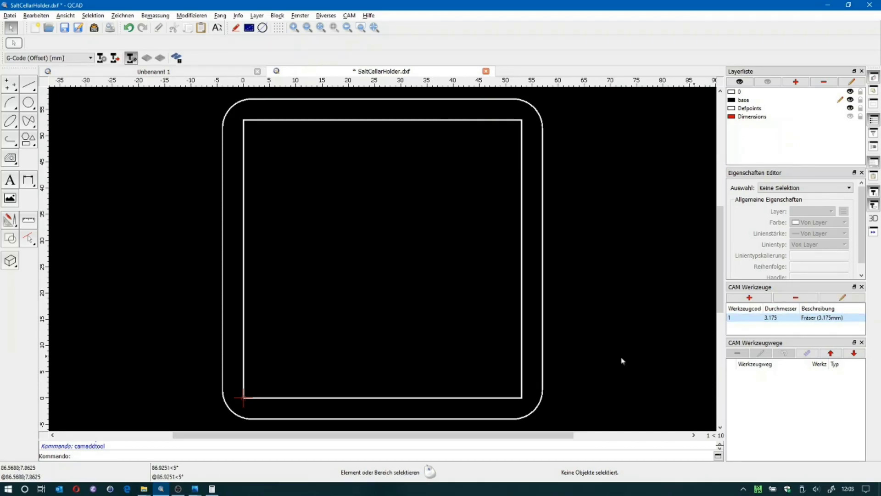
key(ctrl+s)
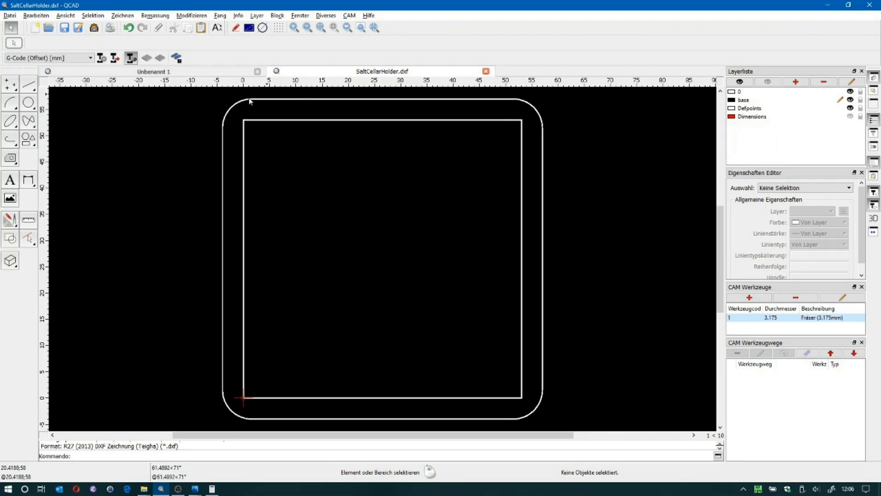
click(366, 99)
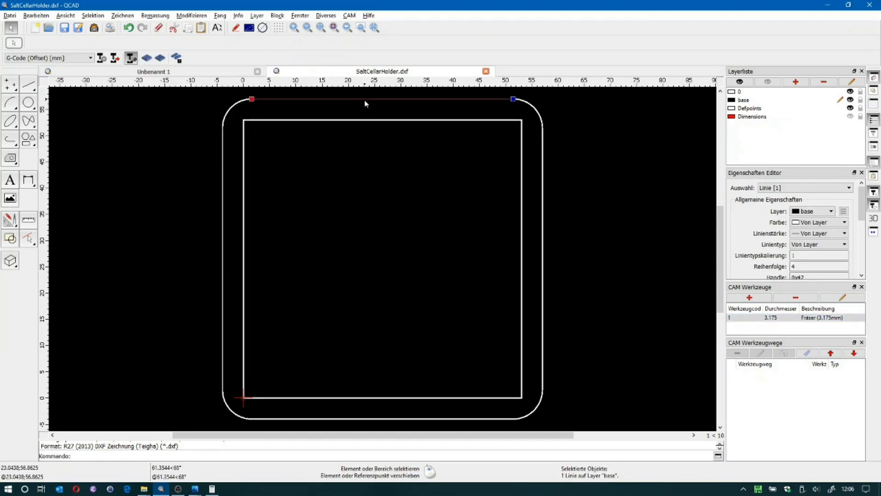
right_click(364, 102)
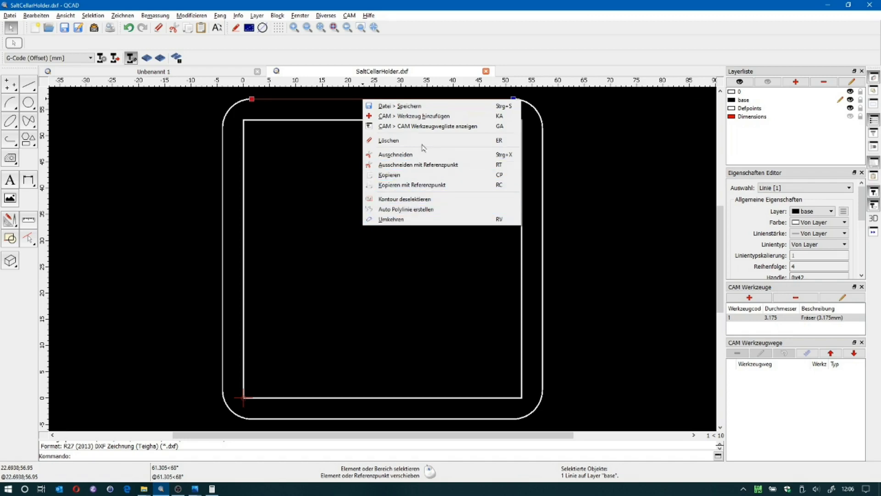
click(196, 129)
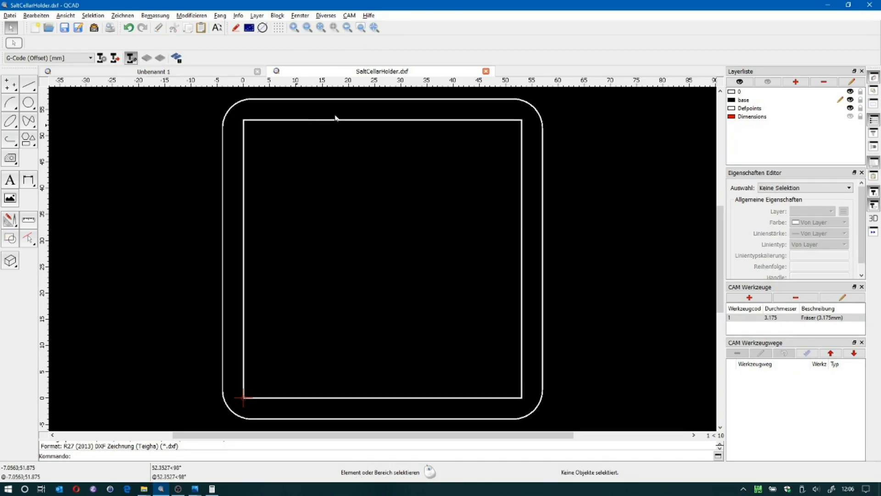
right_click(359, 104)
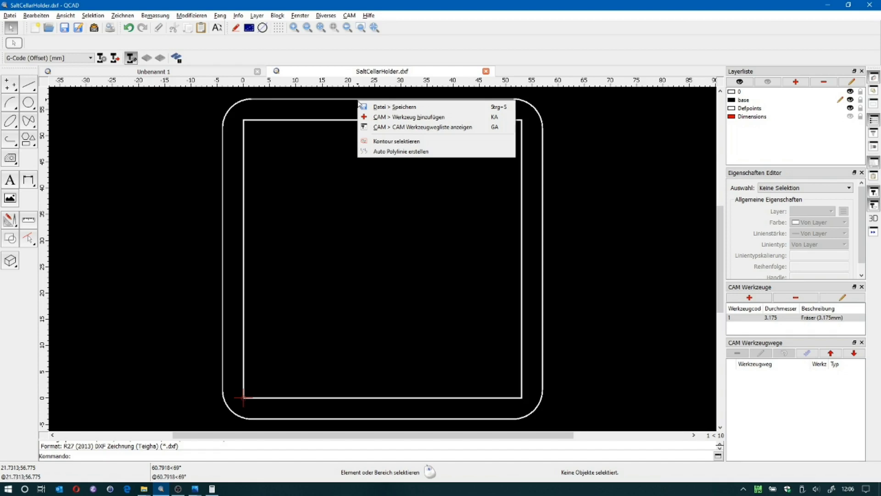
click(175, 128)
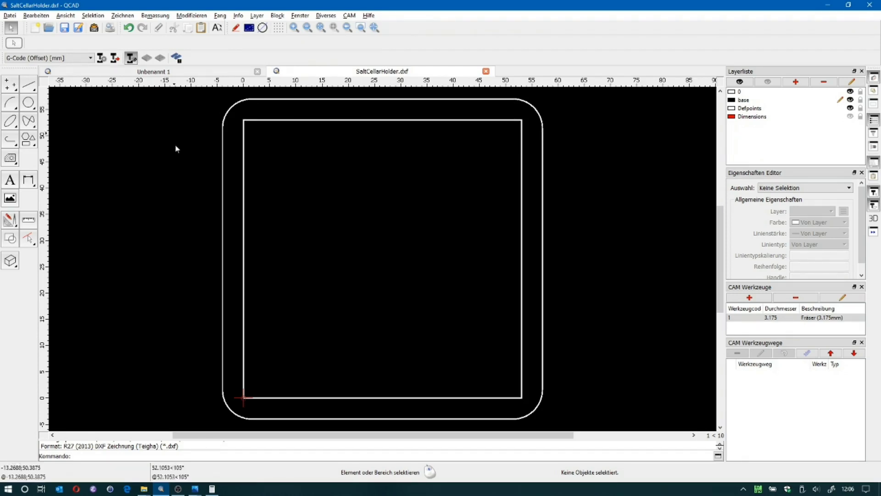
Select the whole rounded outer contour, convert it to a polyline with Auto Polyline, and select the resulting polyline
right_click(339, 103)
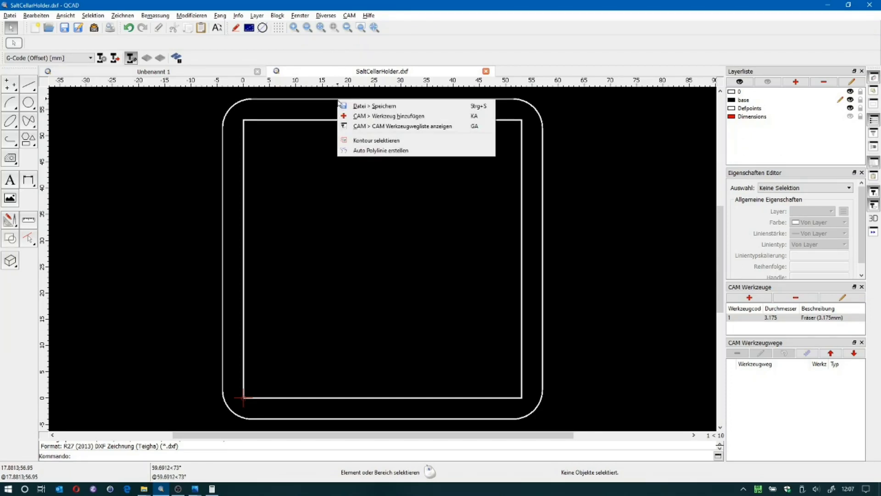
click(397, 143)
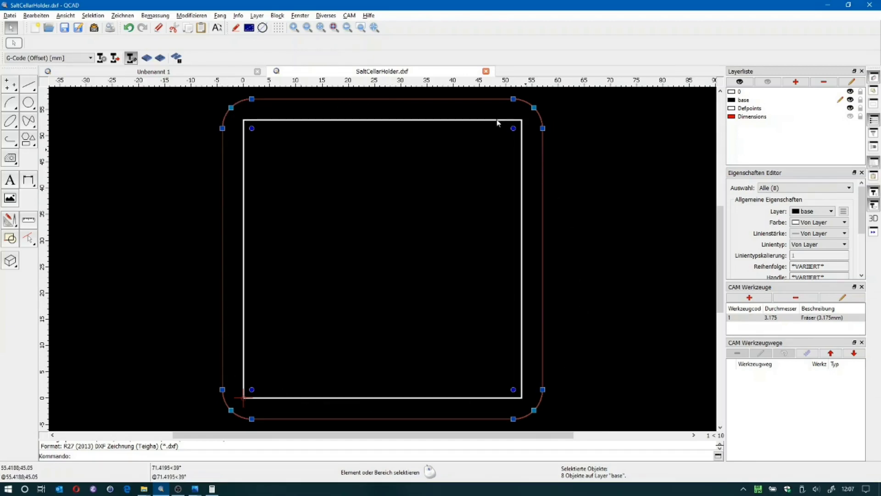
right_click(370, 104)
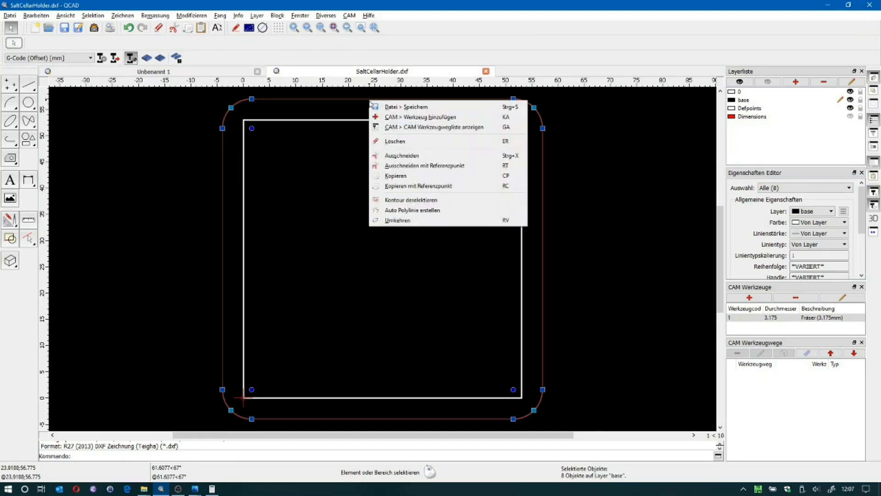
click(417, 211)
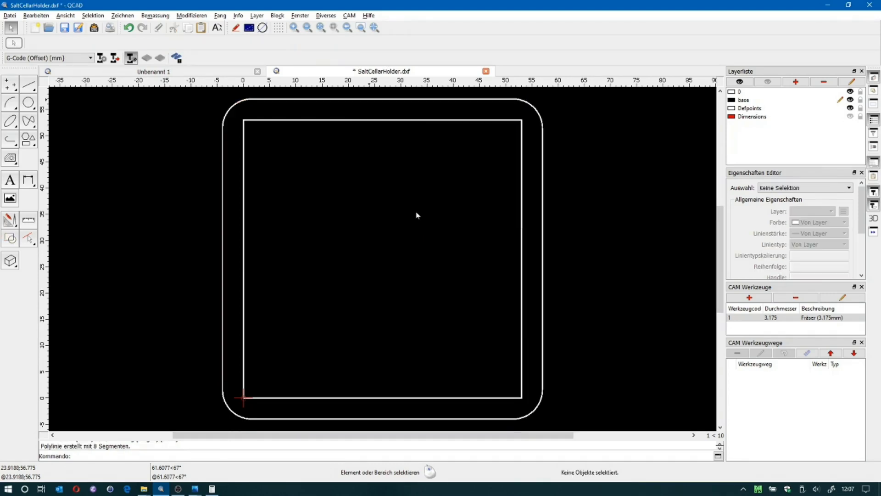
click(361, 105)
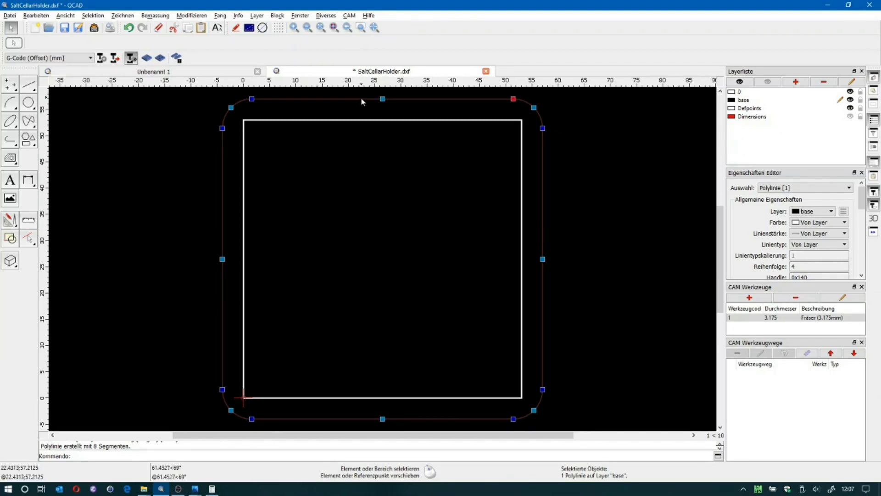
Start a CAM profile toolpath for the rounded outer polyline with a cutting depth of 15 mm and 9 passes
click(146, 58)
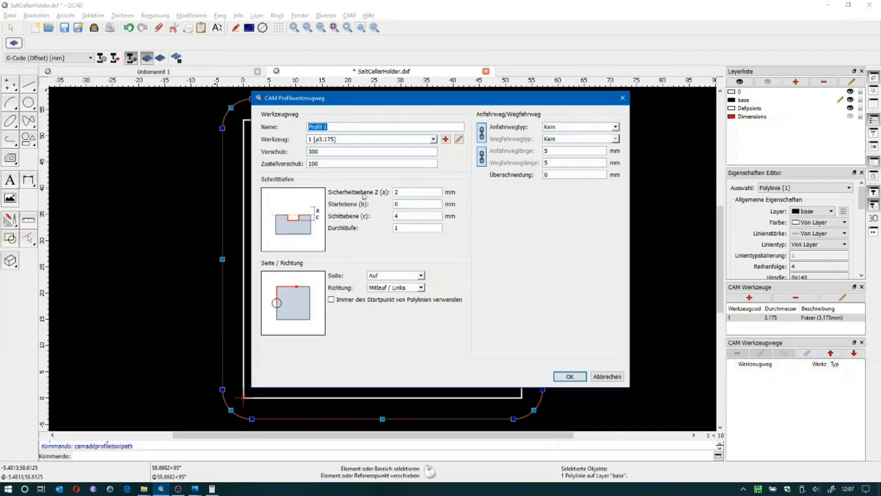
click(398, 191)
key(Tab)
text(15)
key(Tab)
text(9)
Set the profile toolpath's side to Aussen and its direction to Gegenlauf / Rechts, accept it, and clear the selection
click(421, 276)
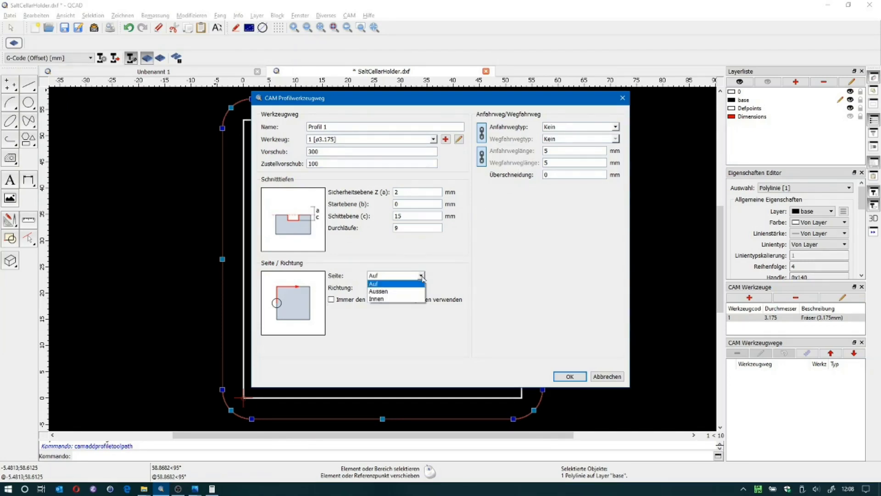
click(390, 292)
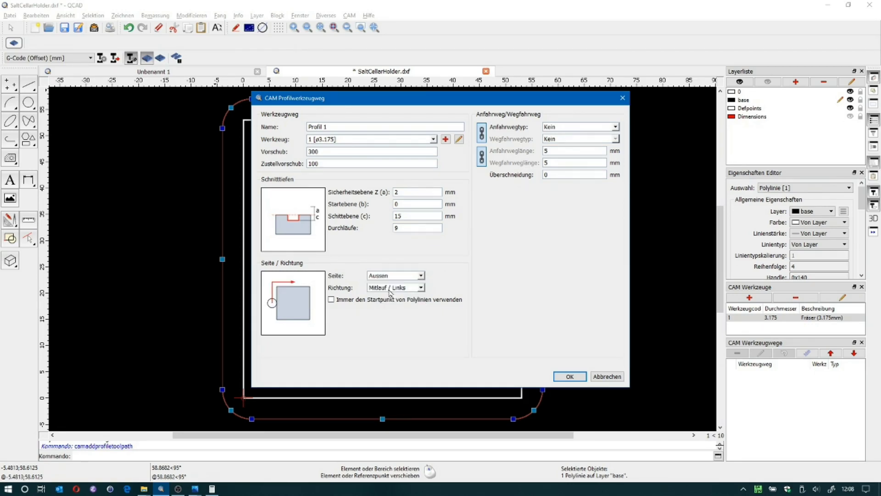
click(420, 288)
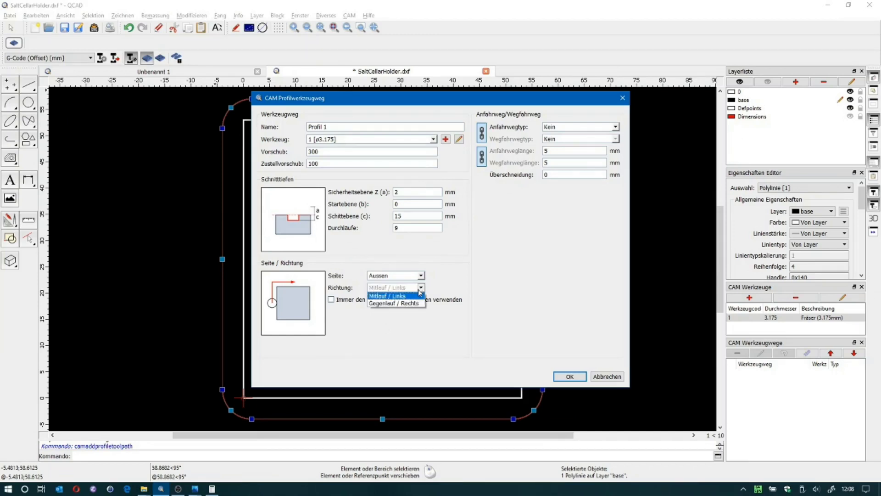
click(397, 303)
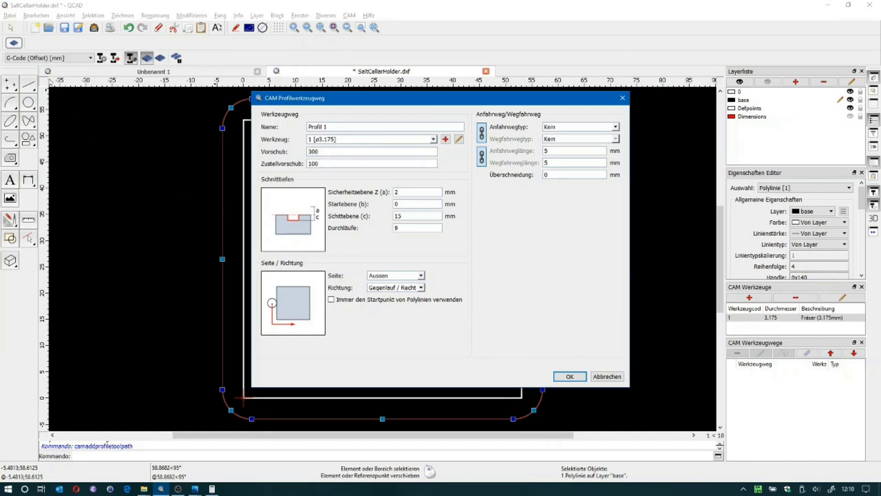
click(577, 376)
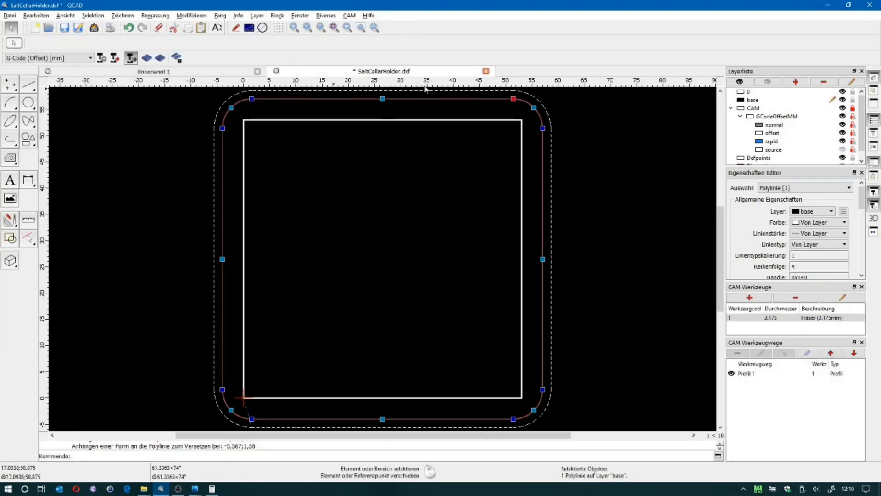
click(563, 271)
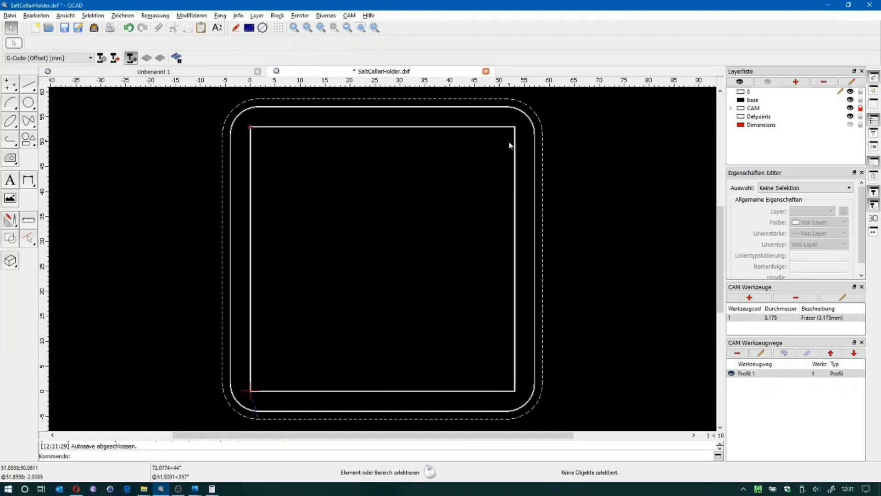
Select the inner square's whole contour and convert it to a polyline with Auto Polyline
right_click(397, 126)
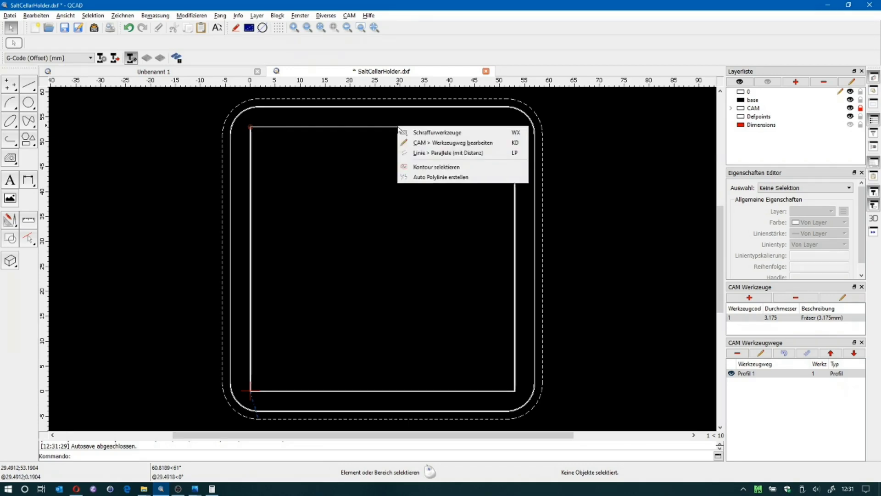
click(445, 167)
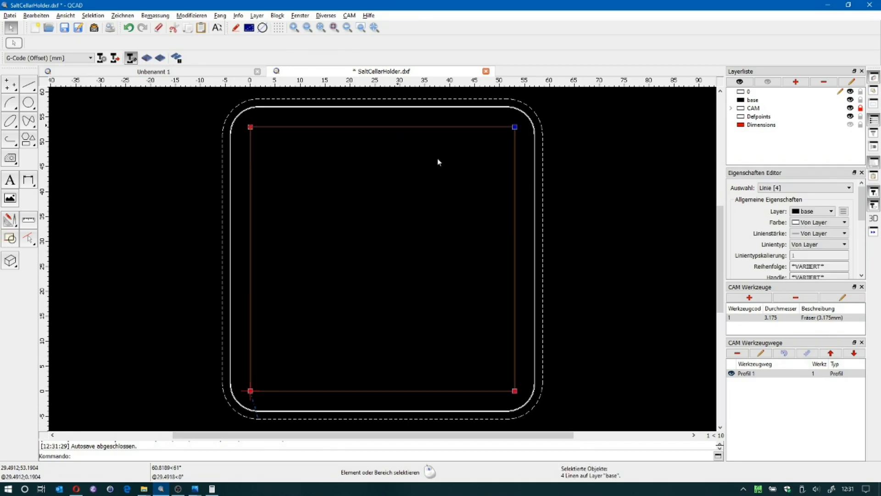
right_click(390, 132)
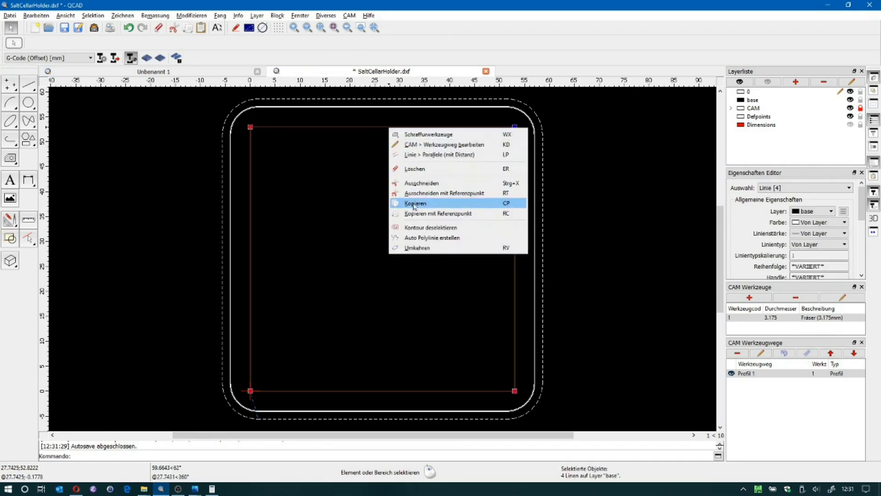
click(433, 237)
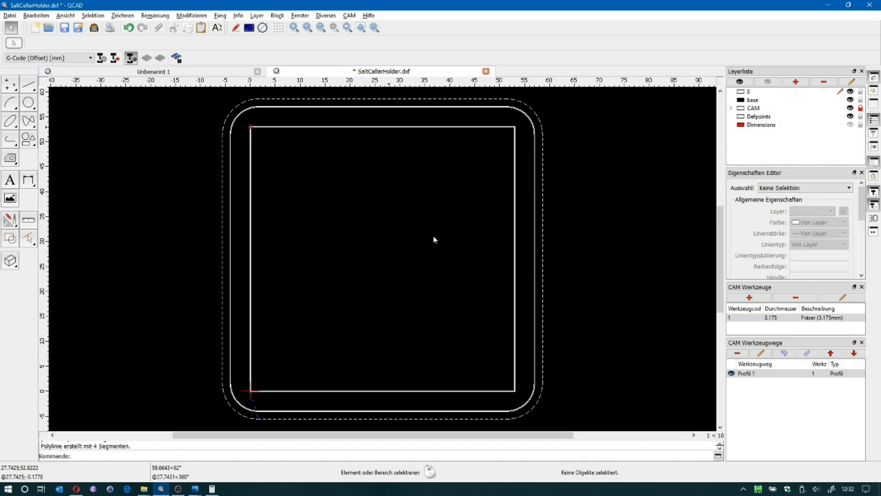
click(377, 128)
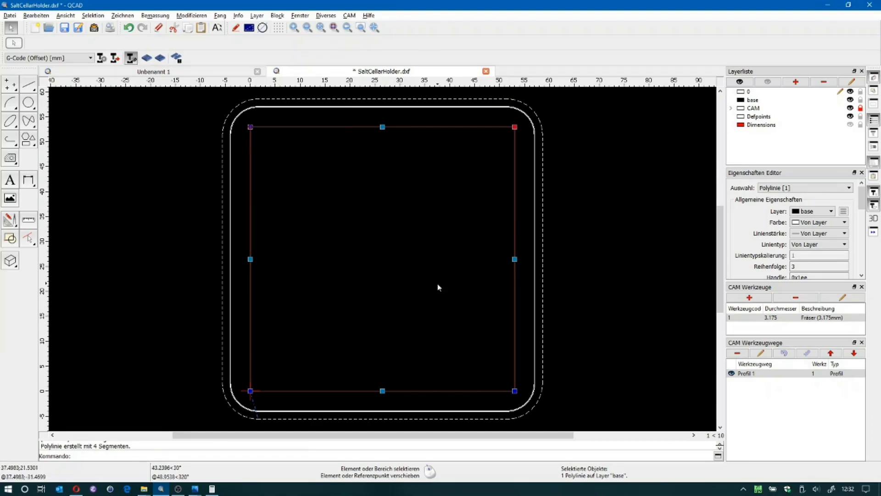
key(Escape)
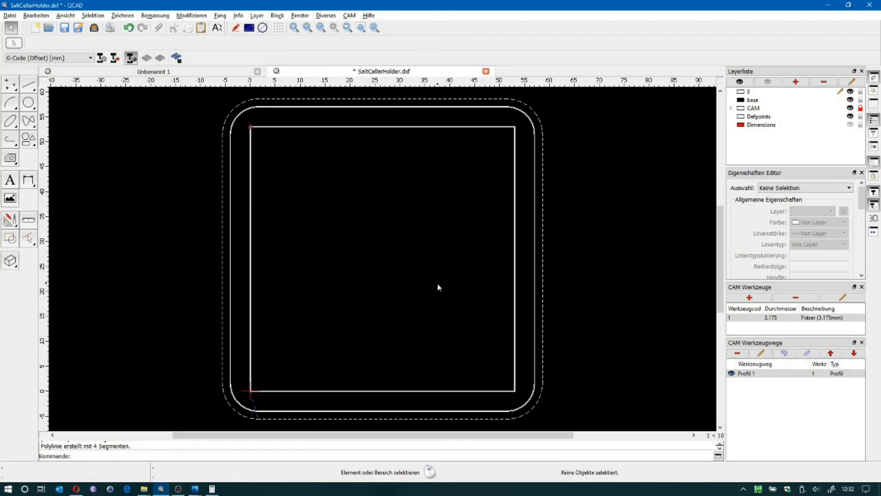
Hatch the inner square polyline with the LINE pattern at scale 1.0 and angle 0
click(410, 111)
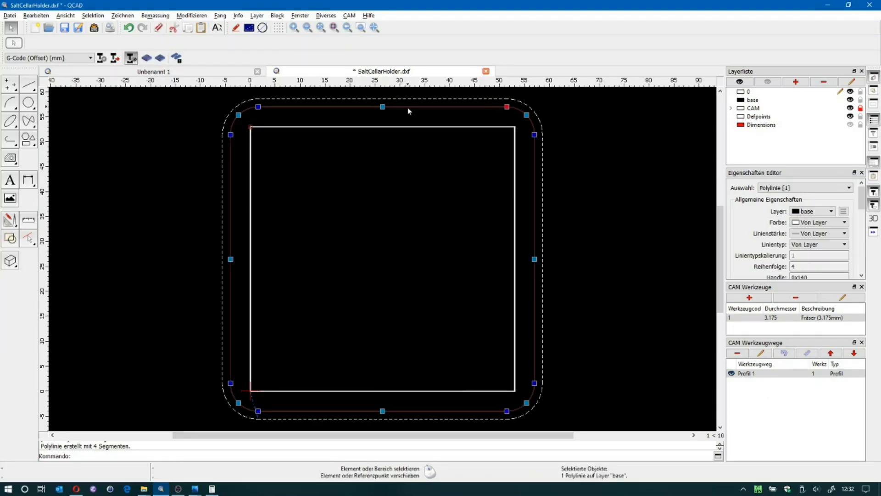
click(385, 128)
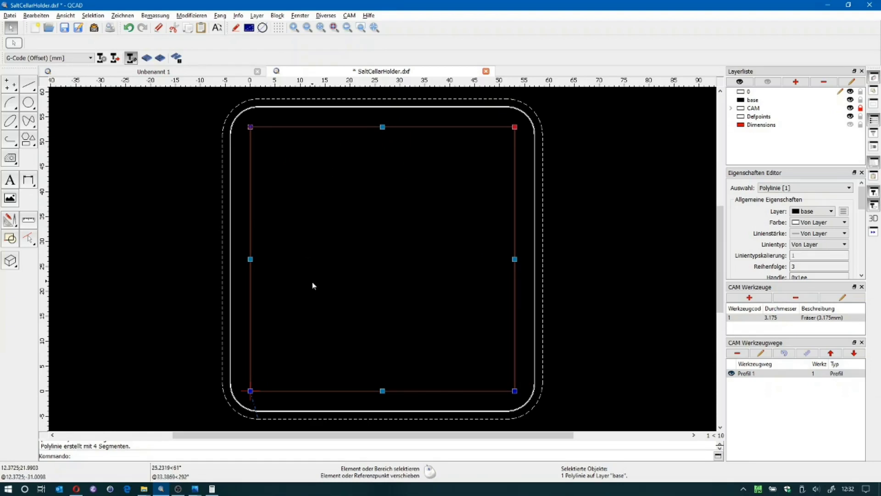
click(13, 160)
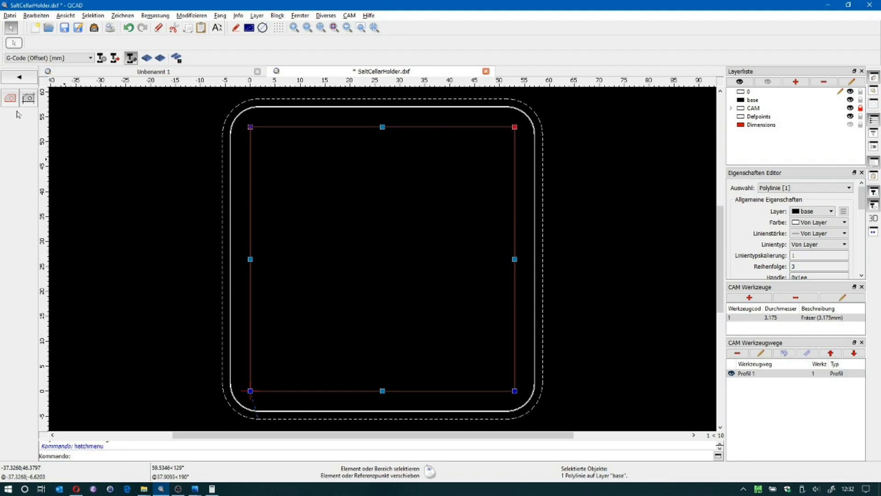
click(10, 98)
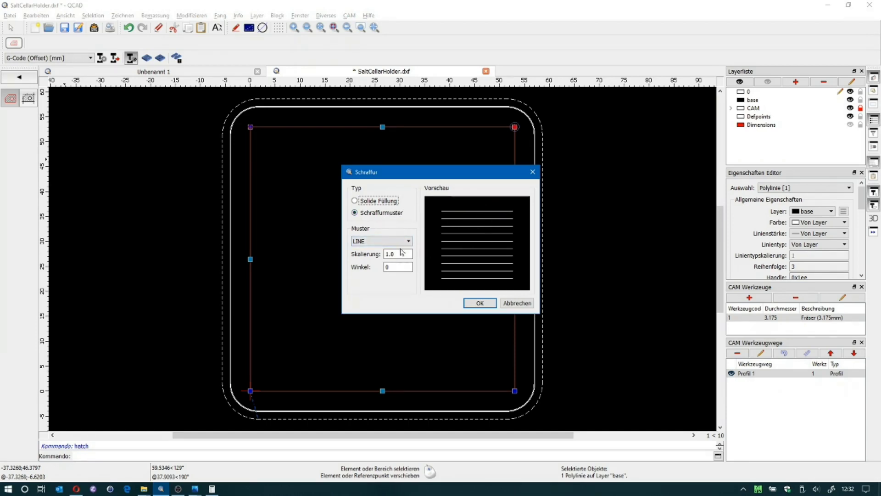
click(480, 303)
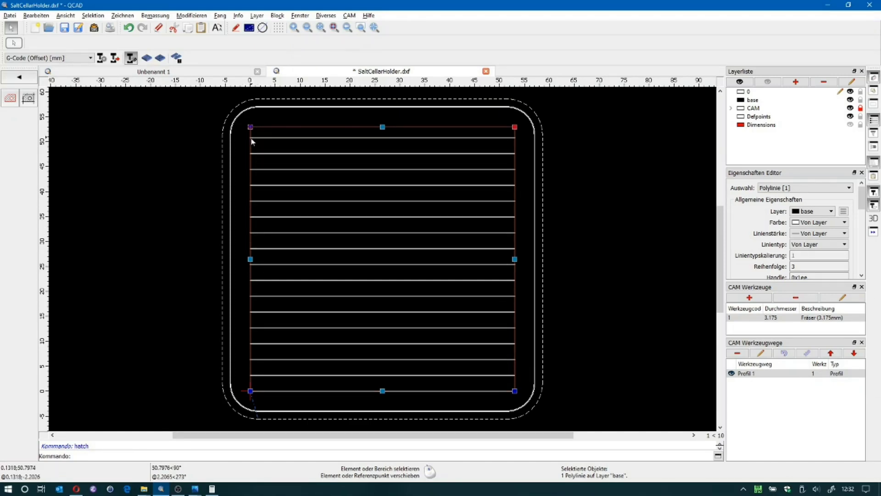
Make the Dimensions layer active and visible to compare its cutter sketch with the hatch near the square's upper-left corner
scroll(247, 118, up, 5)
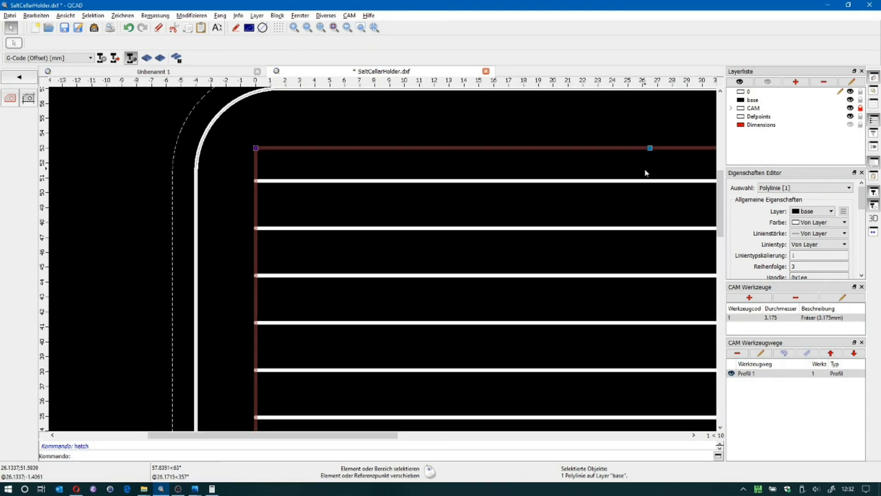
click(775, 126)
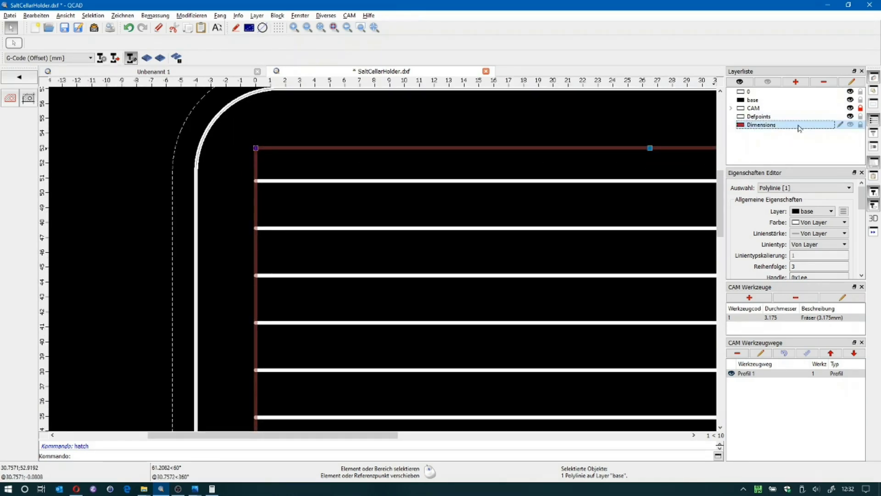
click(850, 125)
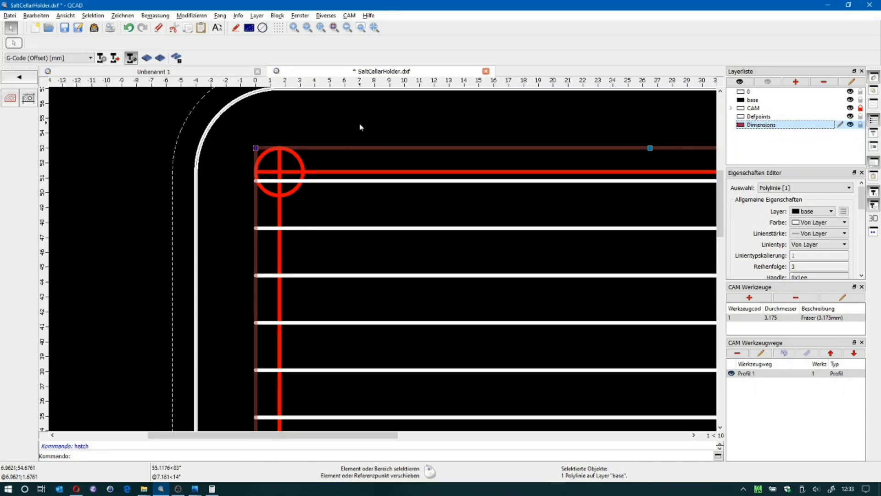
Undo the Dimensions layer changes and delete the line hatch inside the inner square
key(ctrl+z)
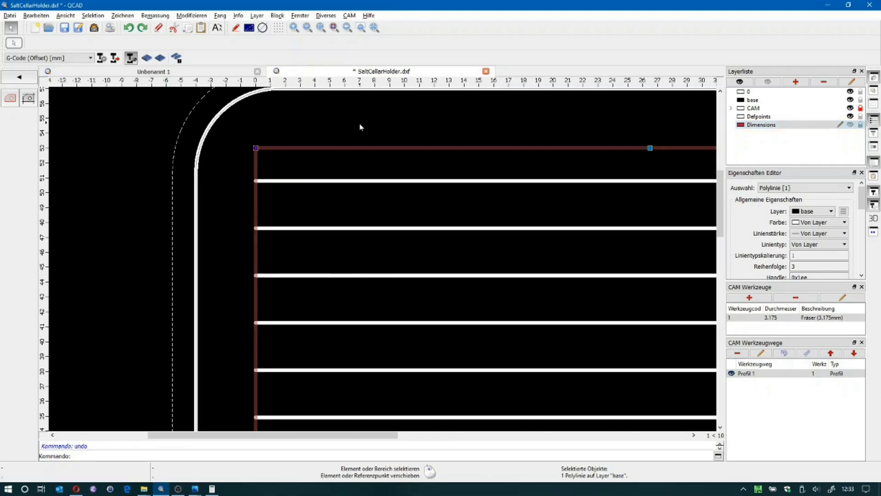
key(Escape)
key(ctrl+z)
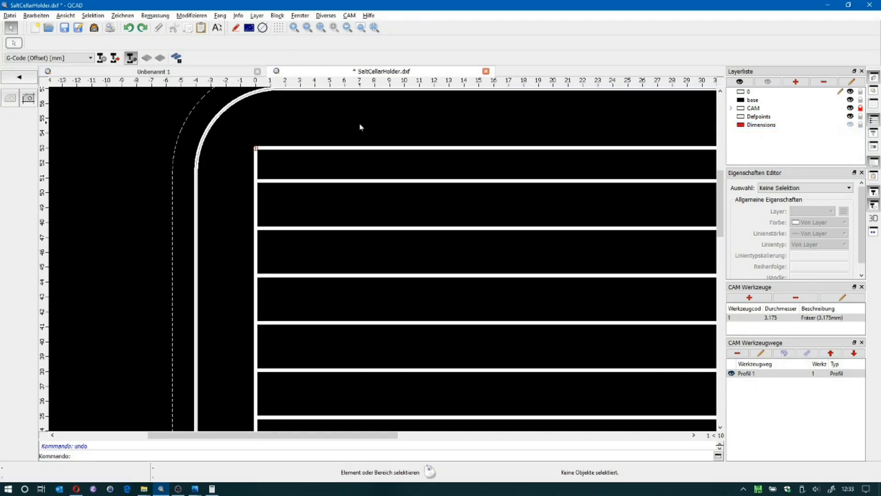
click(392, 182)
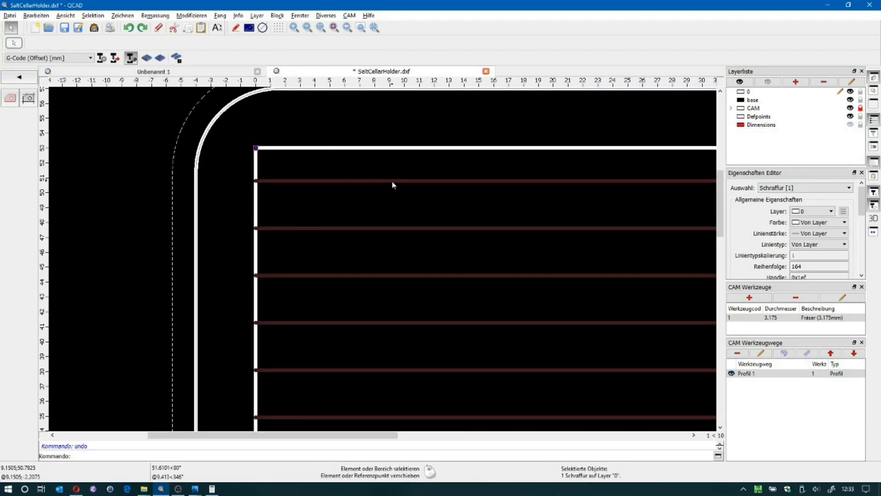
key(Delete)
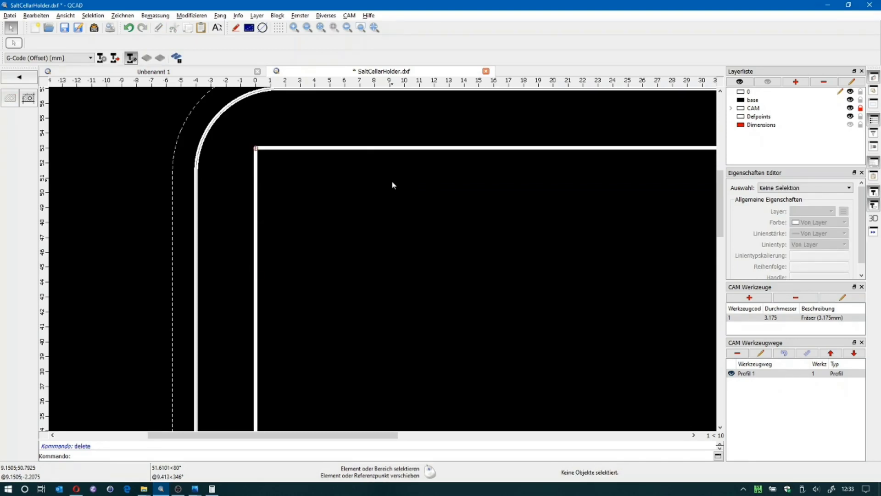
Add a new layer named remove with the Schwarz colour, 0.25mm (ISO) line width and Durchgehend line type
key(z)
key(a)
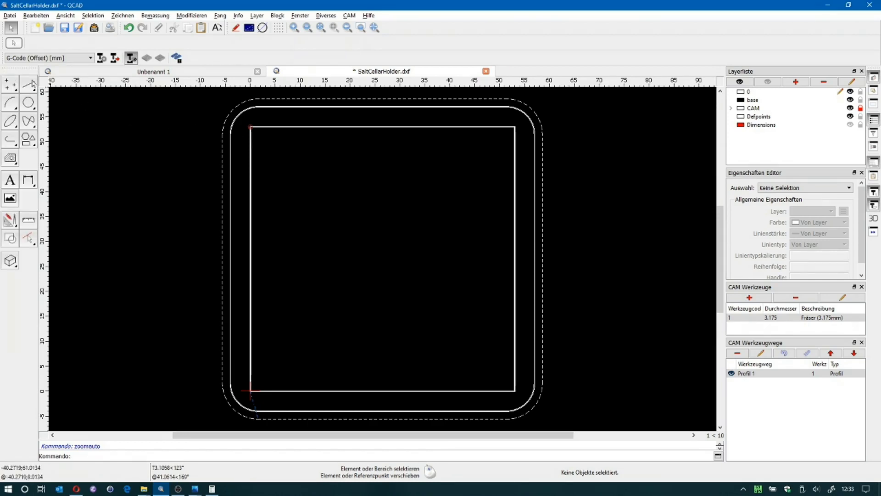
click(31, 83)
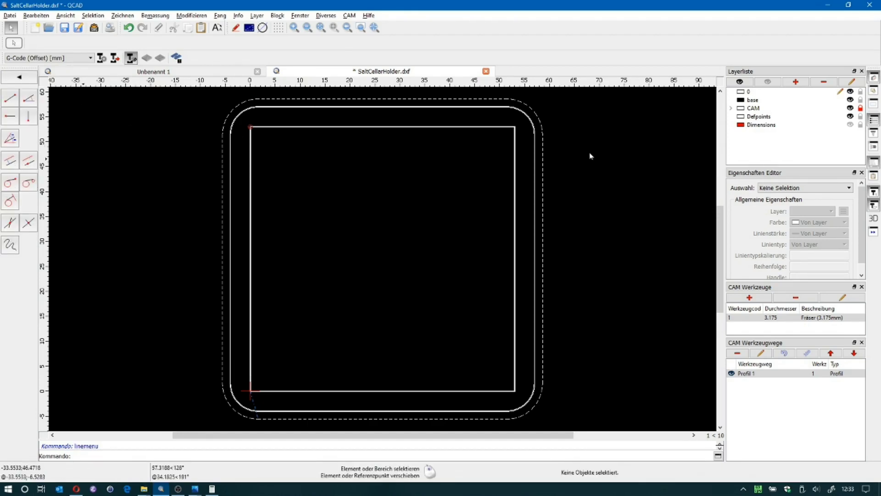
click(805, 85)
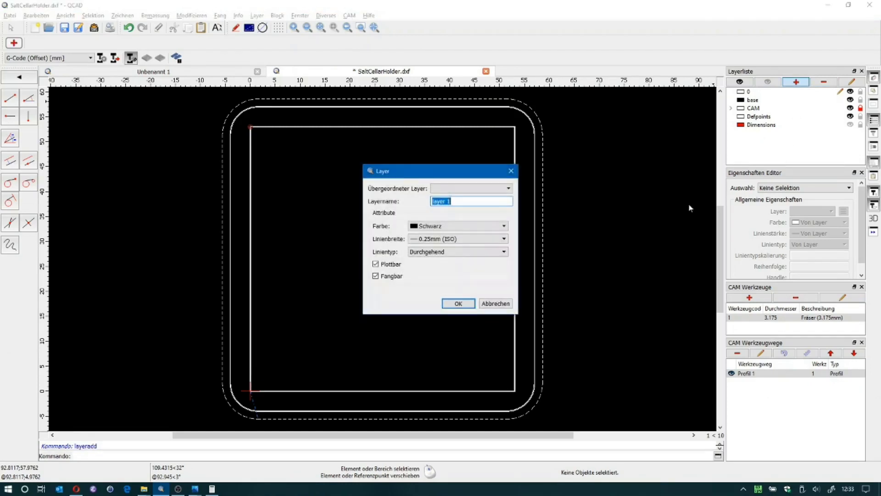
text(remove)
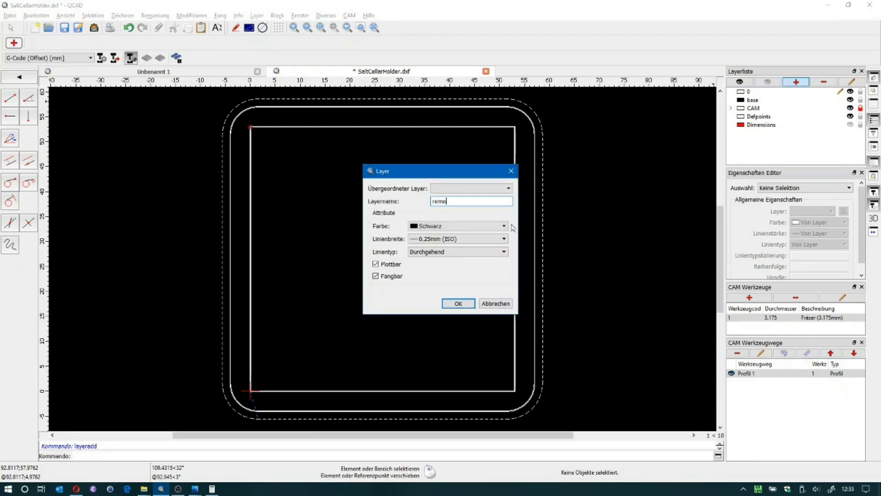
click(466, 304)
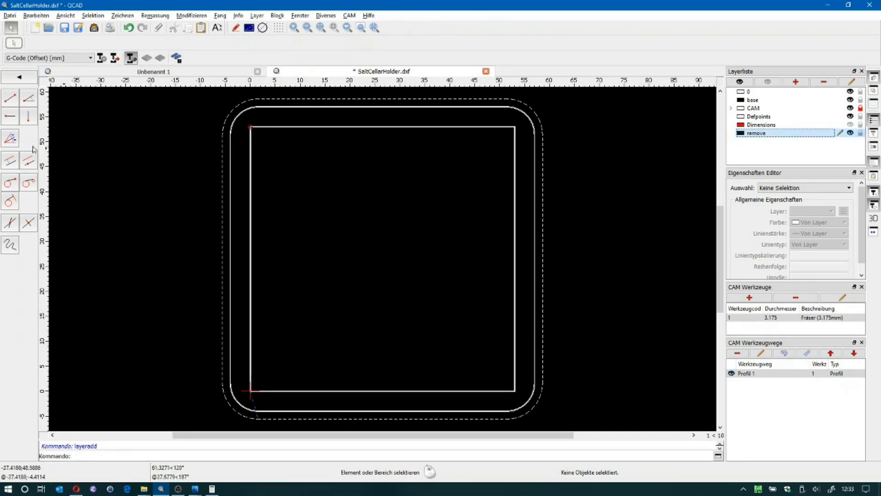
Draw parallel lines inside all four sides of the inner square at a distance of 3.175/4*3
click(16, 164)
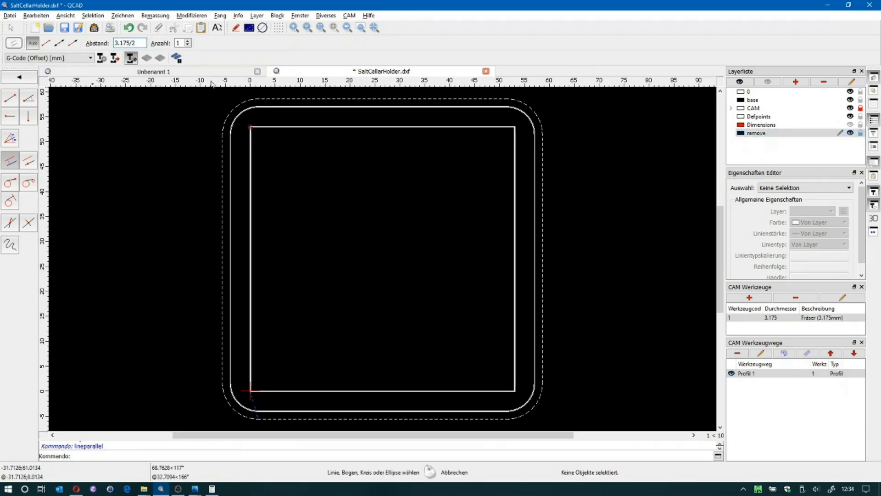
key(BackSpace)
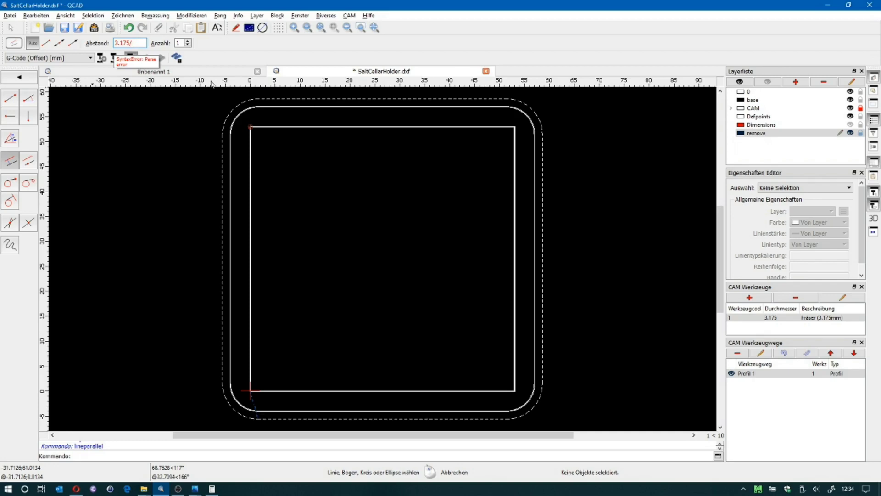
text(4*3)
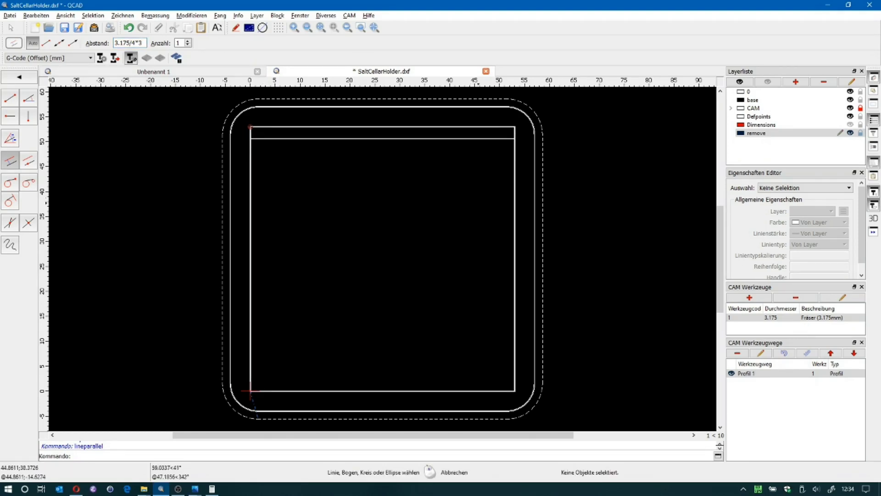
click(512, 214)
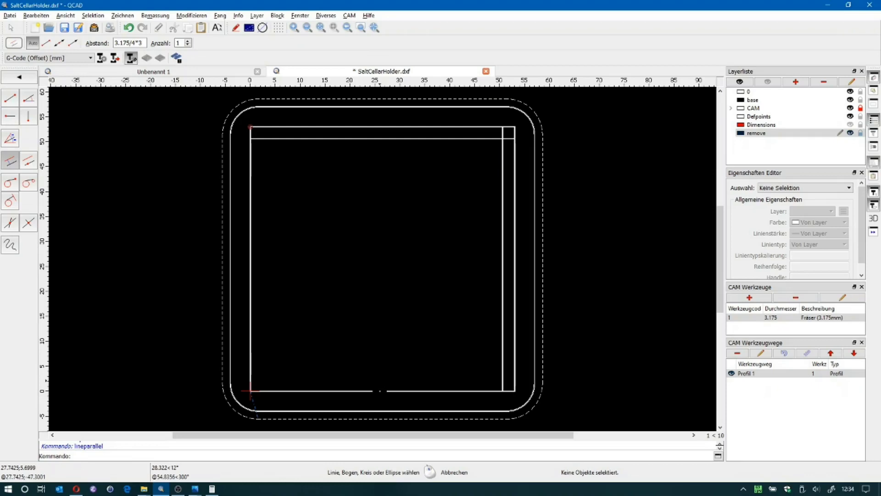
click(380, 391)
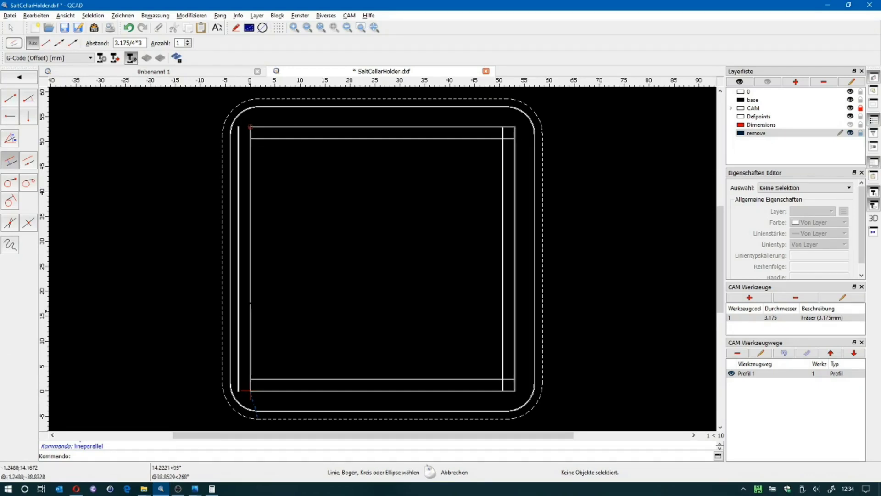
right_click(255, 296)
right_click(64, 145)
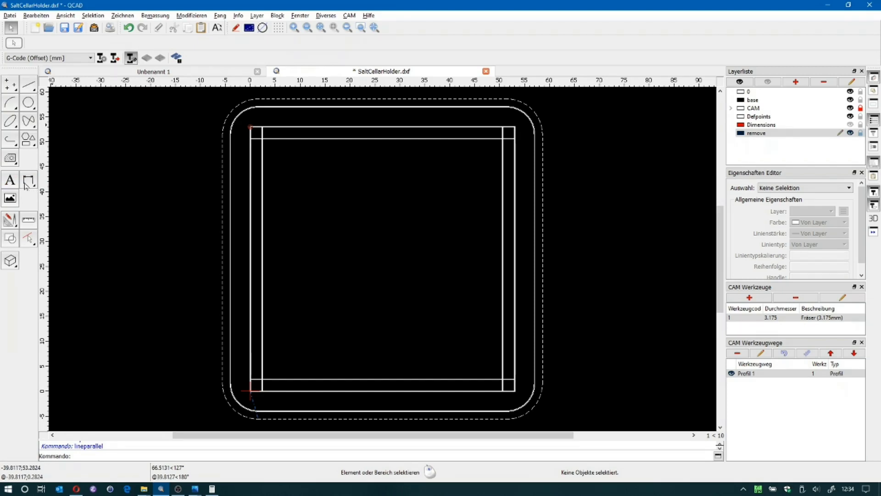
Trim both lines at each of the four corners so the parallel lines form a closed square
click(12, 222)
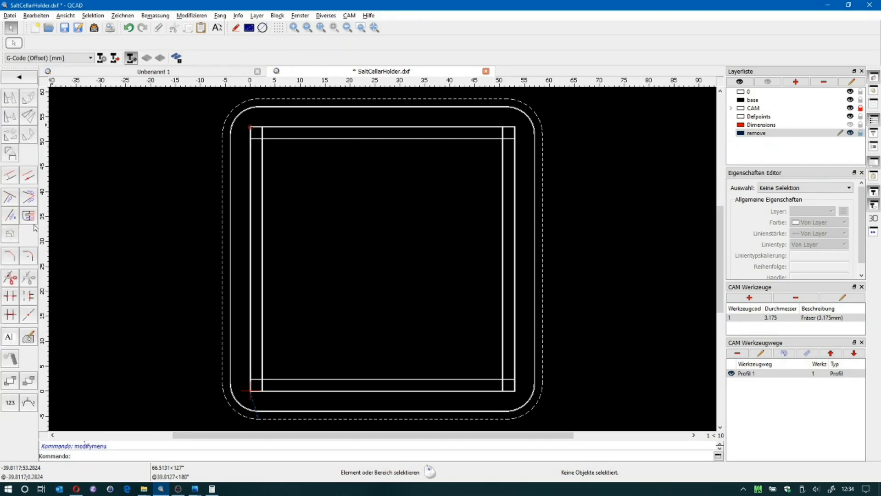
click(33, 201)
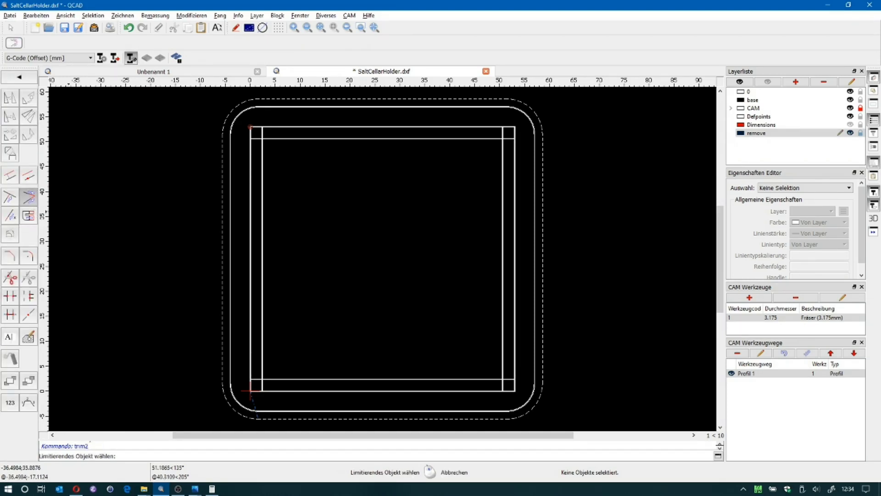
click(262, 195)
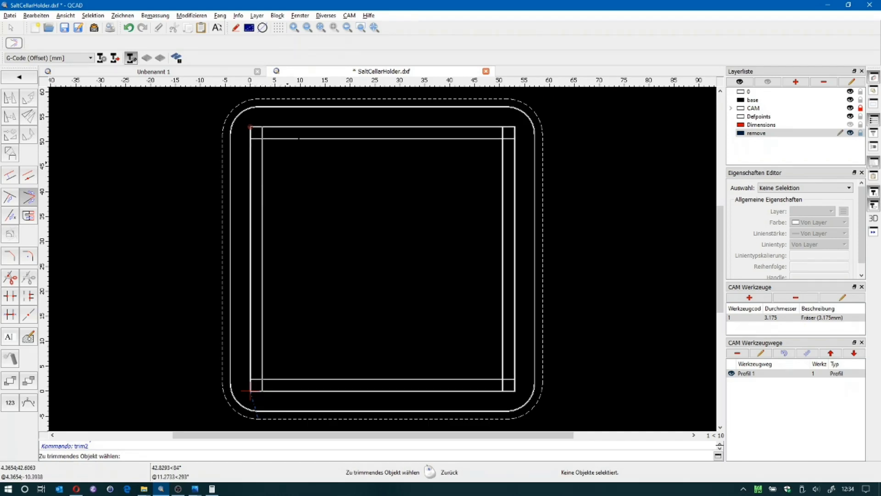
click(299, 138)
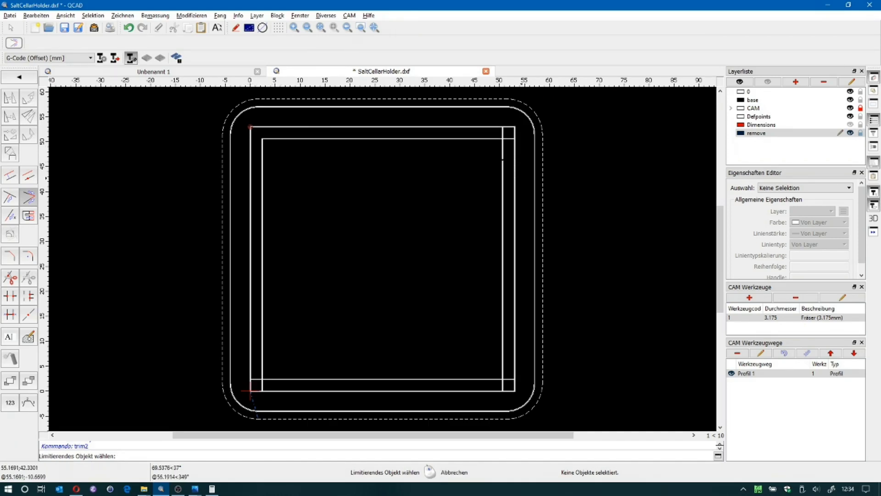
click(486, 139)
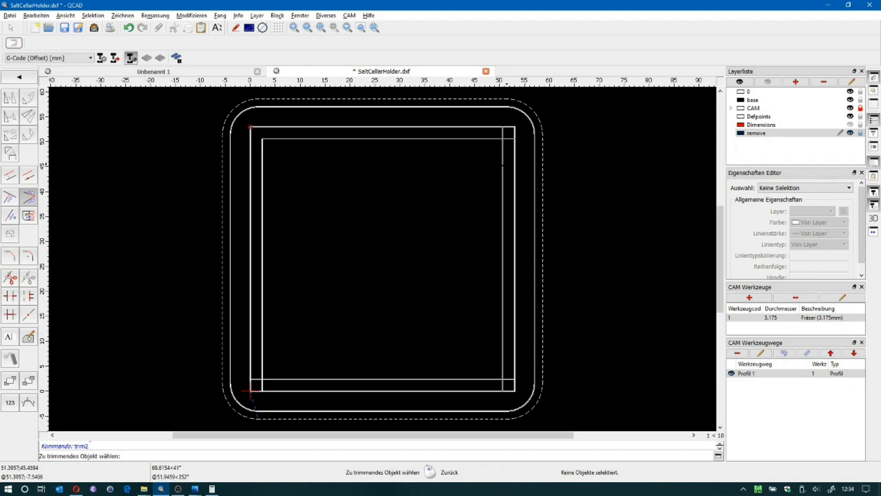
click(503, 188)
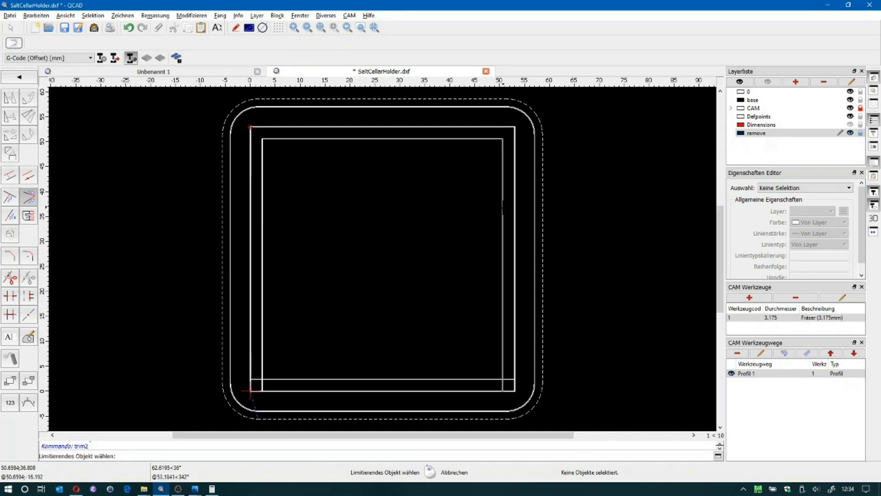
click(461, 379)
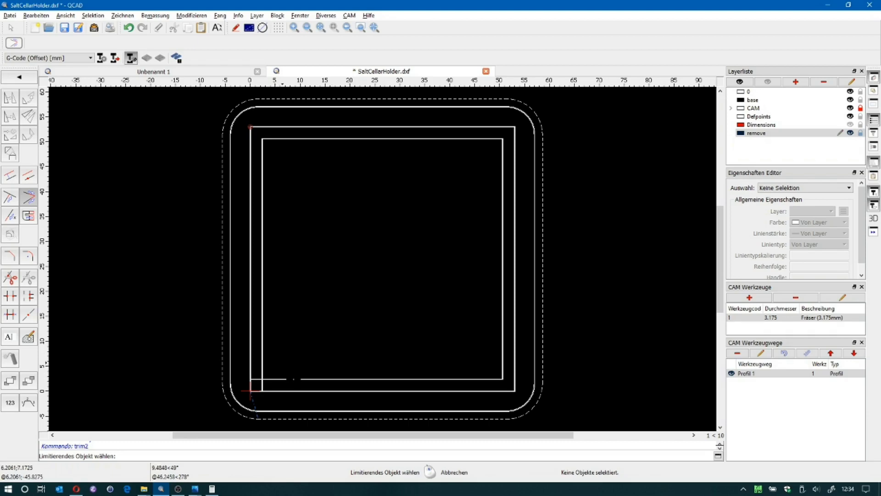
click(299, 379)
click(262, 355)
key(Escape)
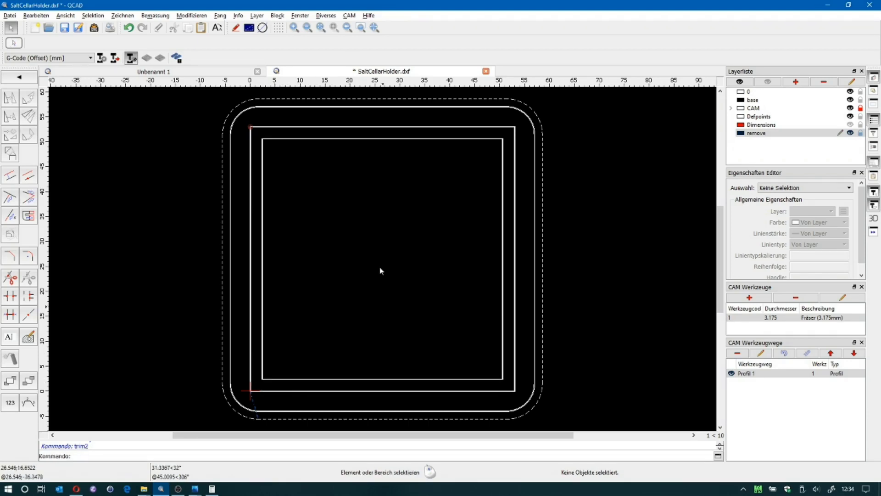
Select the contour of the trimmed inner square and convert its four lines into one polyline
right_click(394, 141)
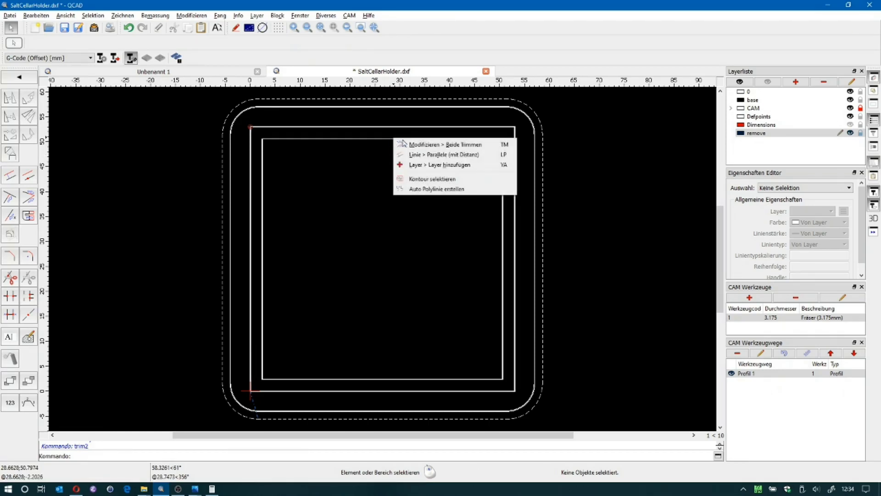
click(418, 179)
right_click(384, 139)
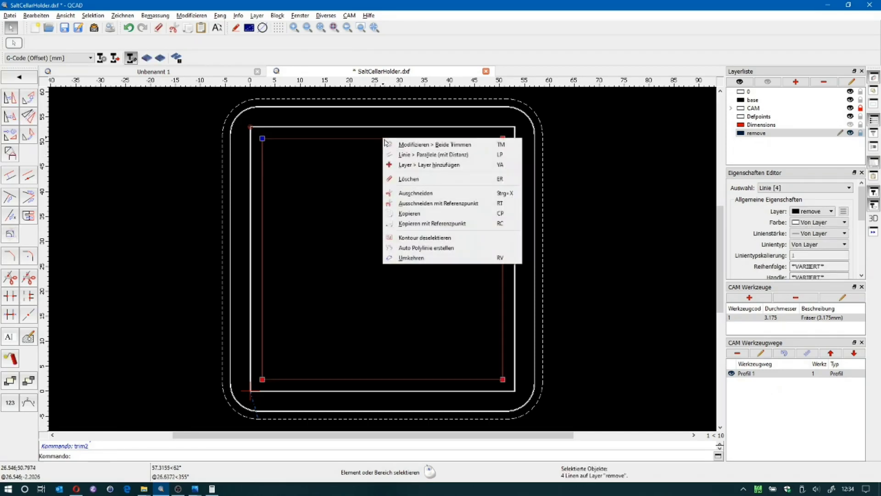
click(434, 247)
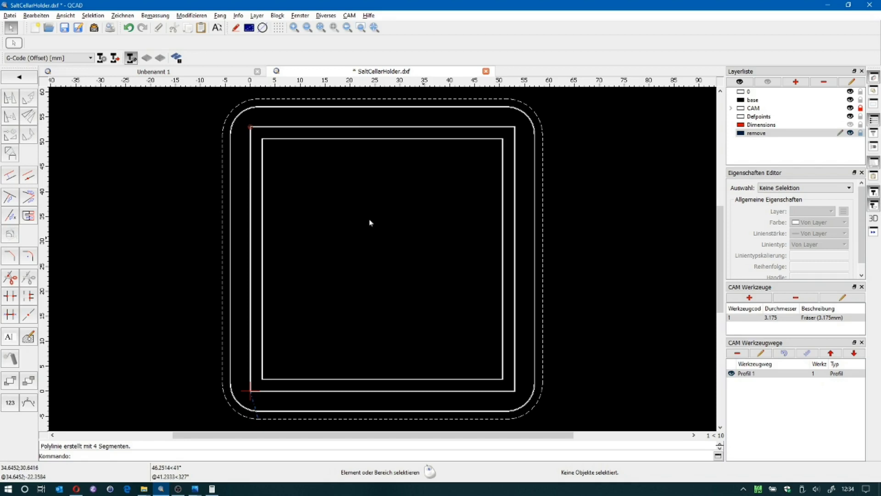
Hatch the new inset polyline with the LINE pattern at scale 1.0 and angle 0
click(325, 141)
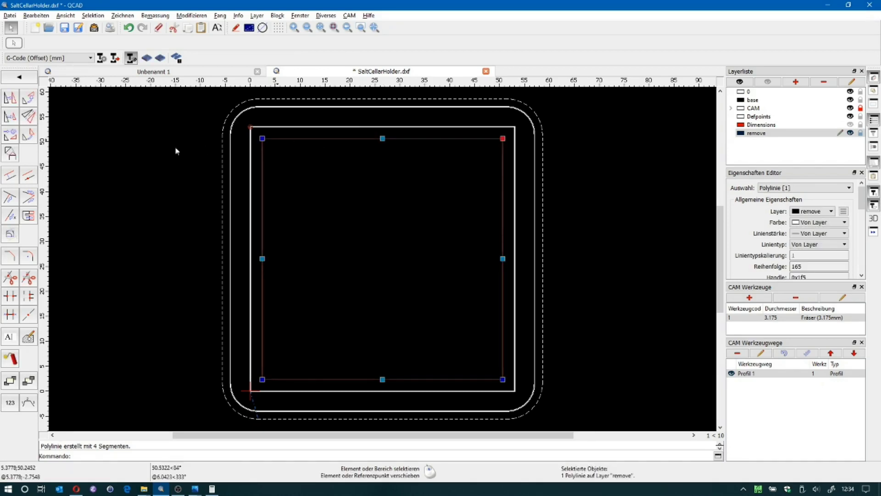
click(20, 78)
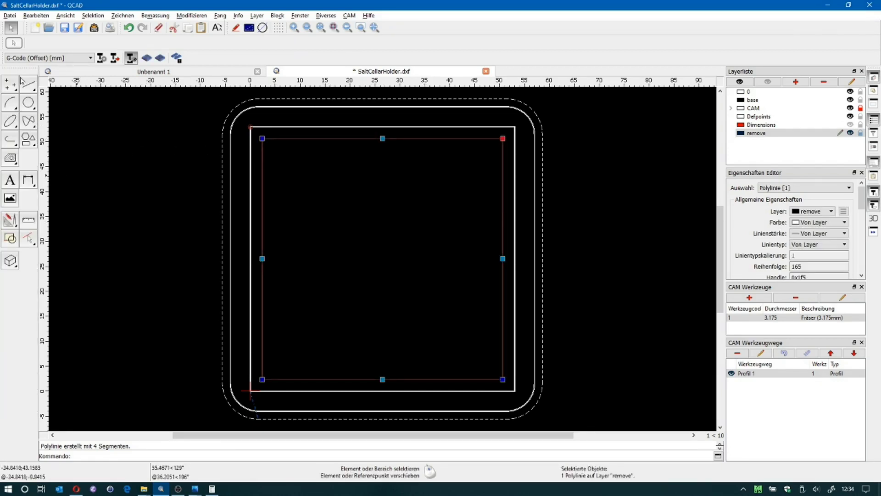
click(10, 159)
click(10, 97)
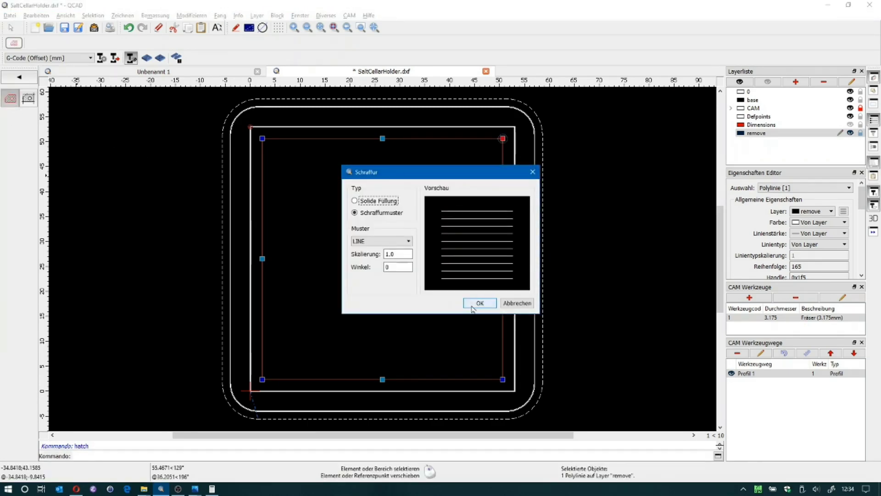
click(478, 305)
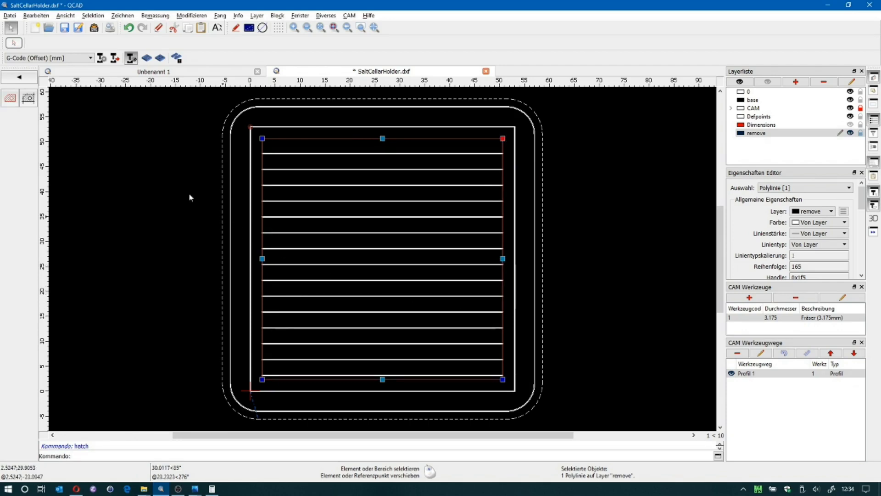
Show the Dimensions layer and compare its cutter circle with the inset hatch boundary at the square's upper-left corner
click(849, 131)
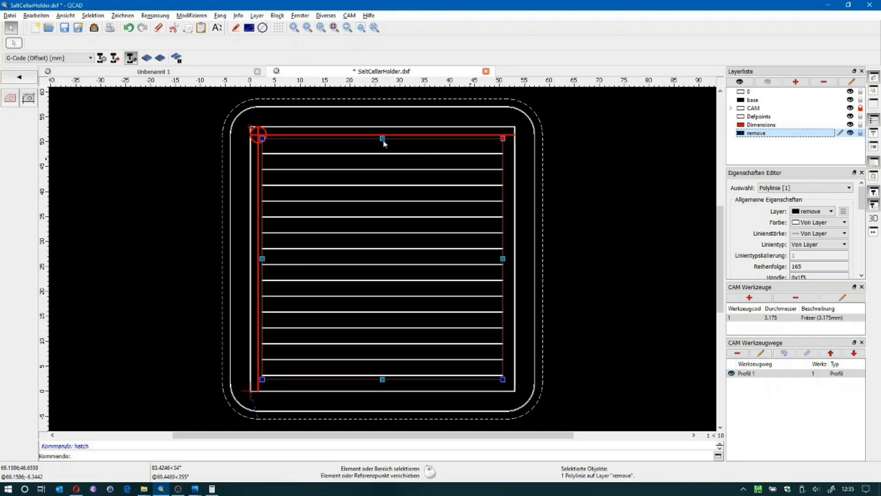
scroll(250, 130, up, 5)
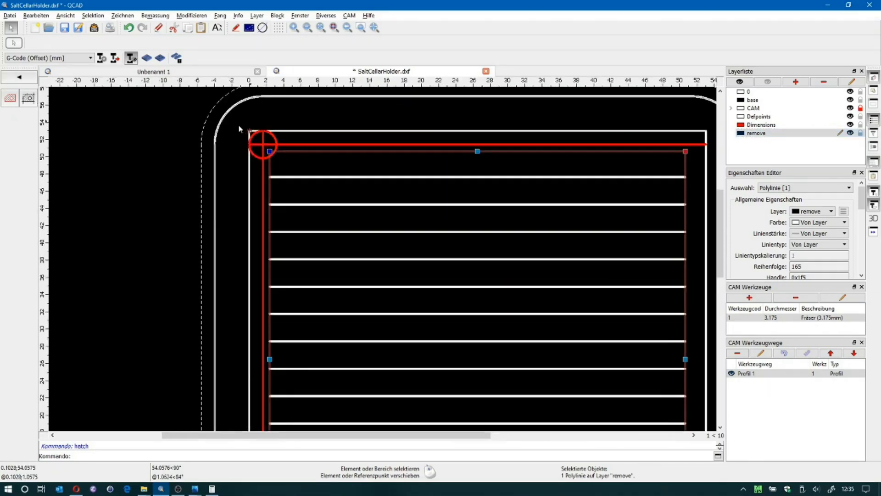
scroll(239, 128, up, 4)
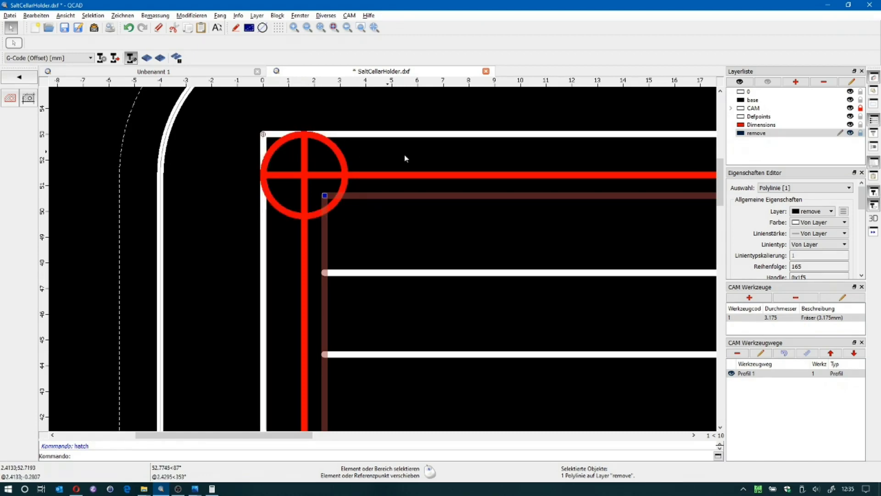
scroll(393, 197, down, 3)
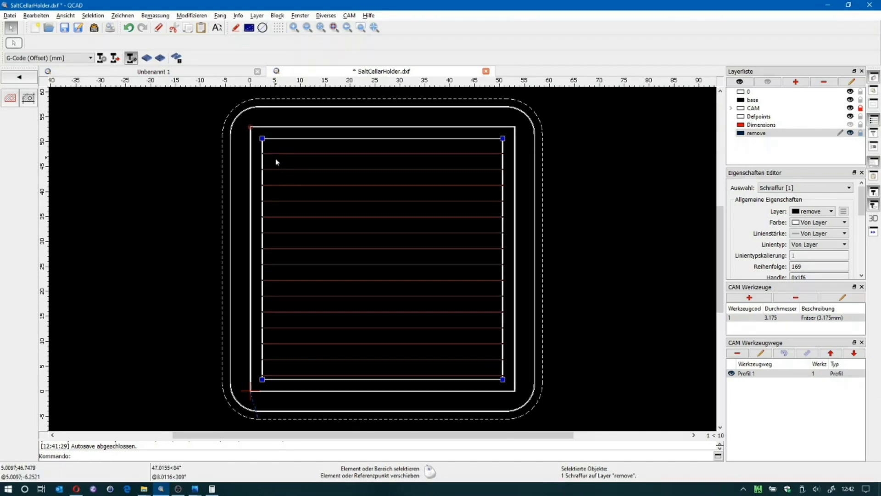
Add a vertical dimension between the left ends of the two uppermost hatch lines on the Dimensions layer, with that layer active and visible
scroll(276, 161, up, 5)
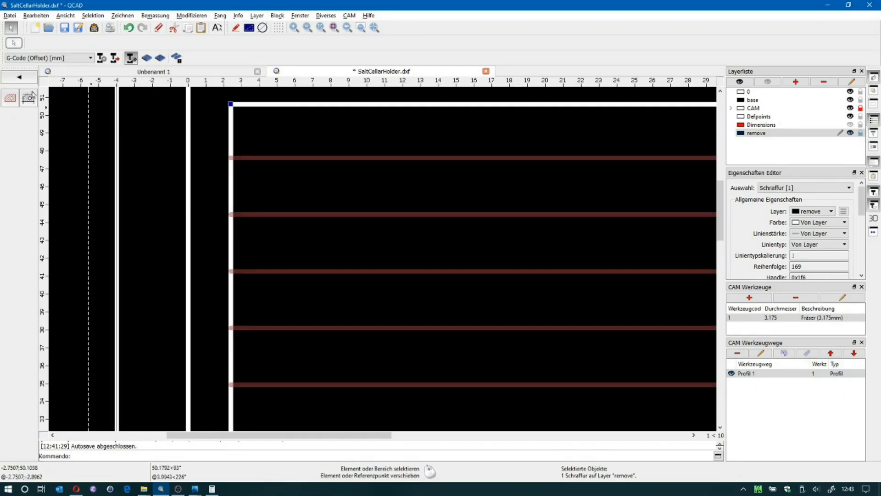
click(19, 80)
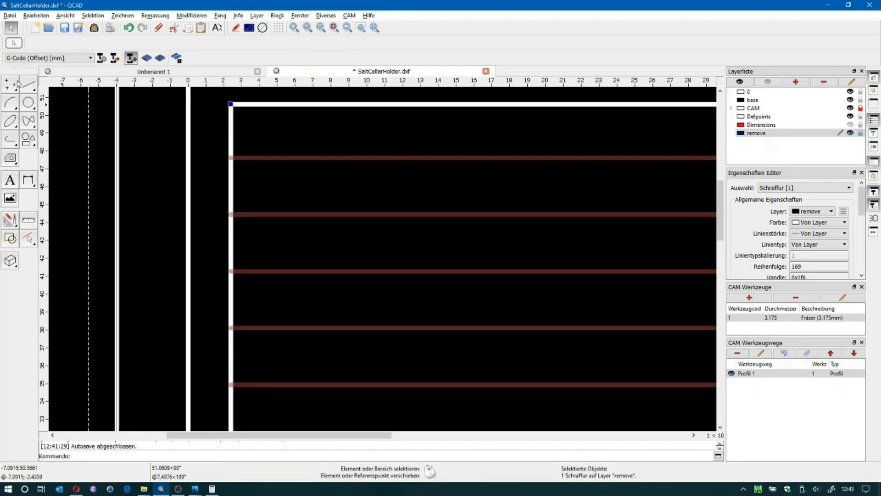
click(28, 181)
click(28, 116)
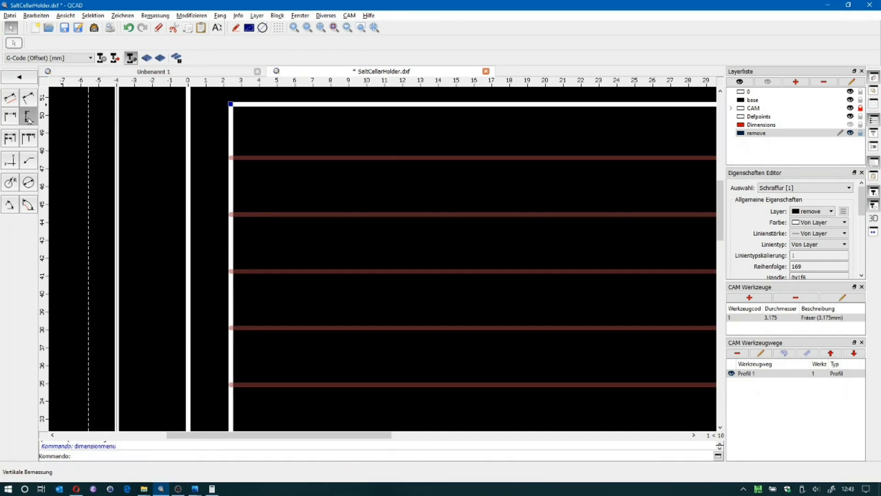
click(753, 126)
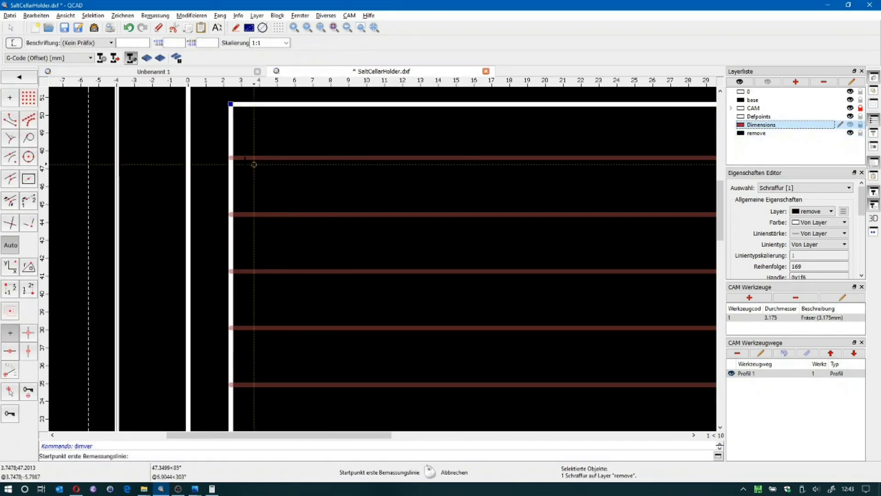
click(231, 158)
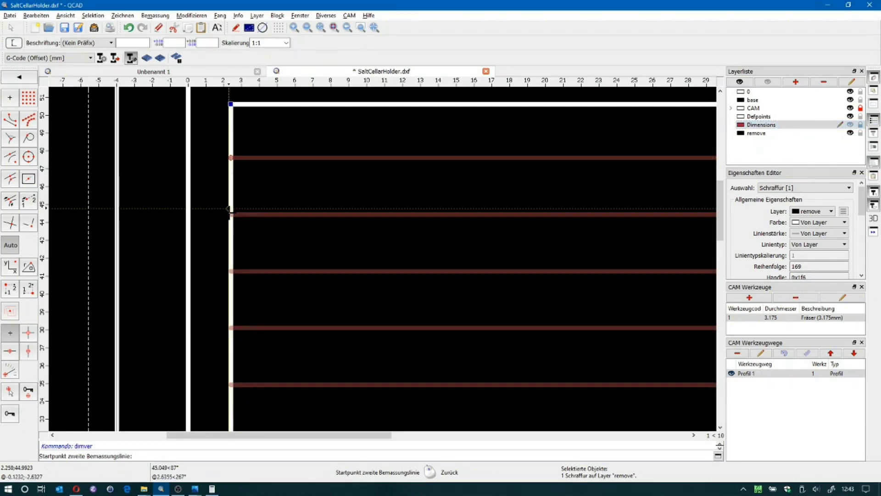
click(231, 214)
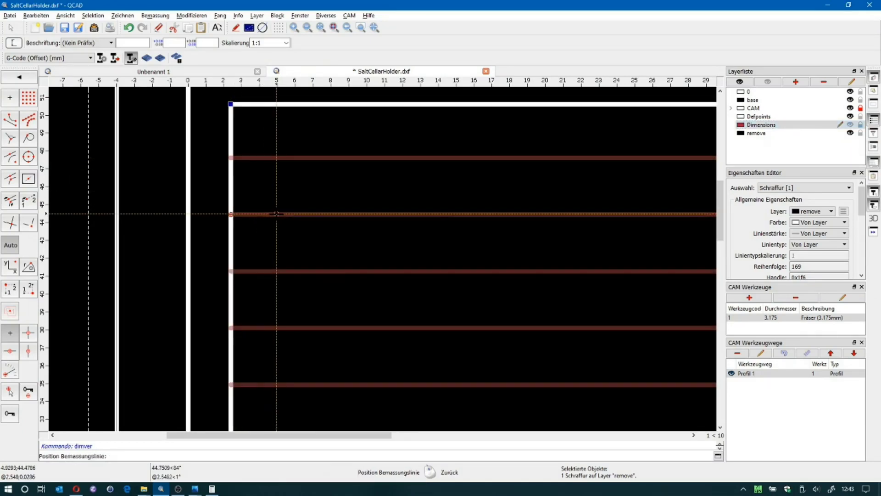
click(850, 125)
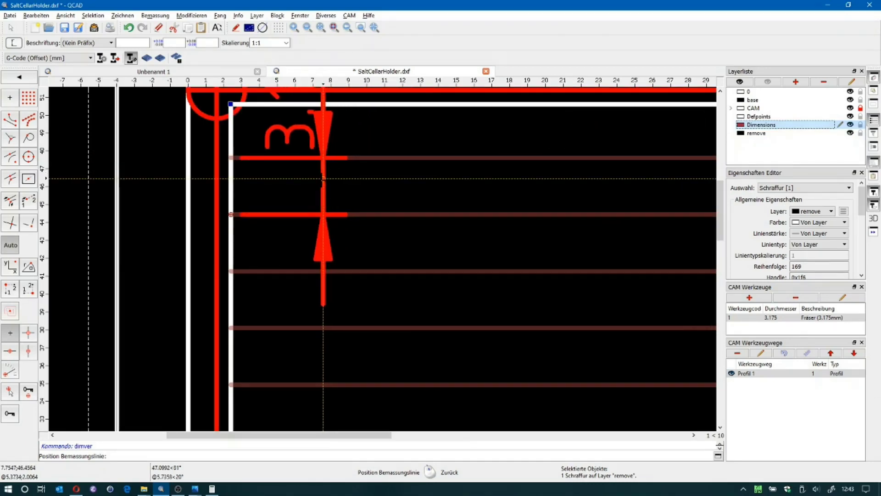
click(322, 179)
scroll(333, 154, down, 5)
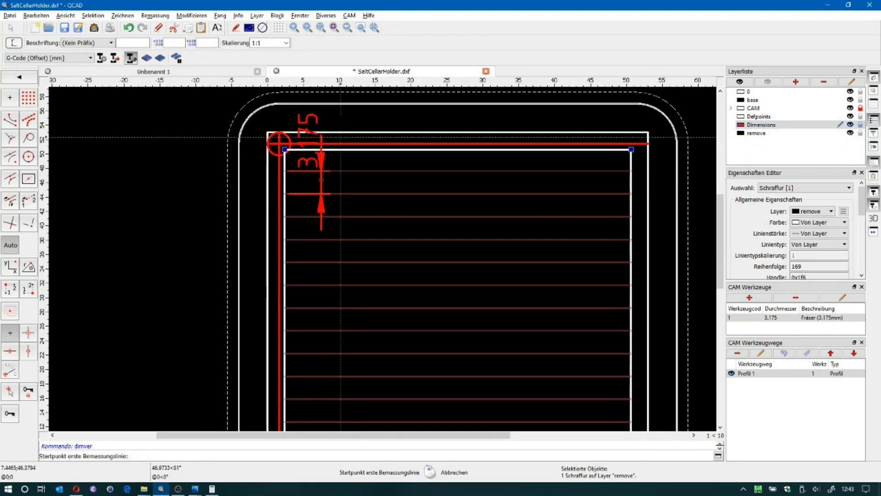
scroll(334, 154, up, 2)
scroll(332, 126, up, 1)
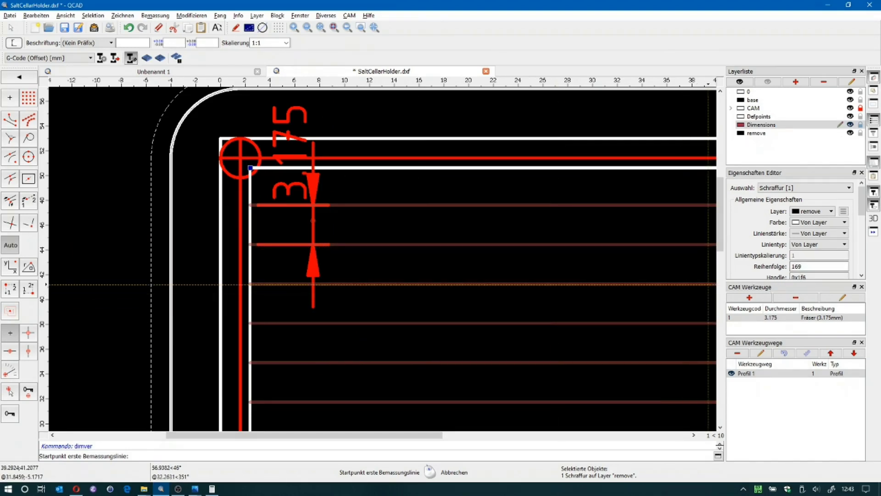
right_click(432, 211)
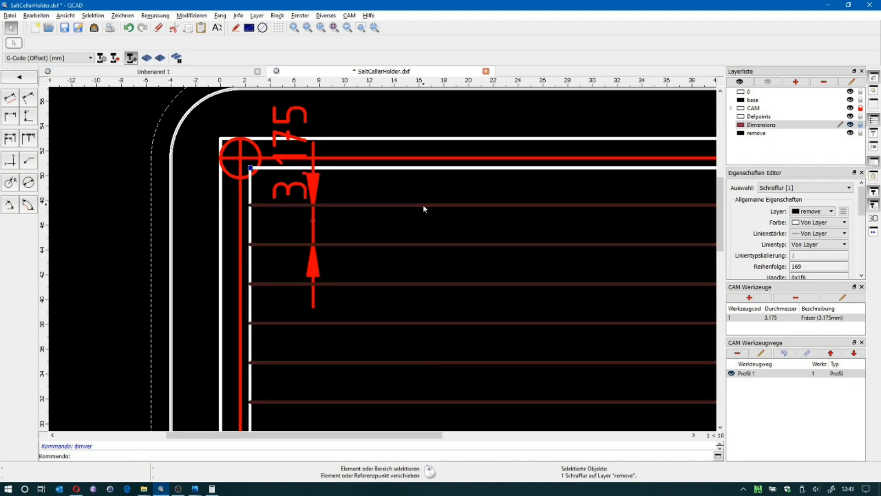
Edit the hatch inside the inset square and set its pattern scale to 0.9
right_click(424, 209)
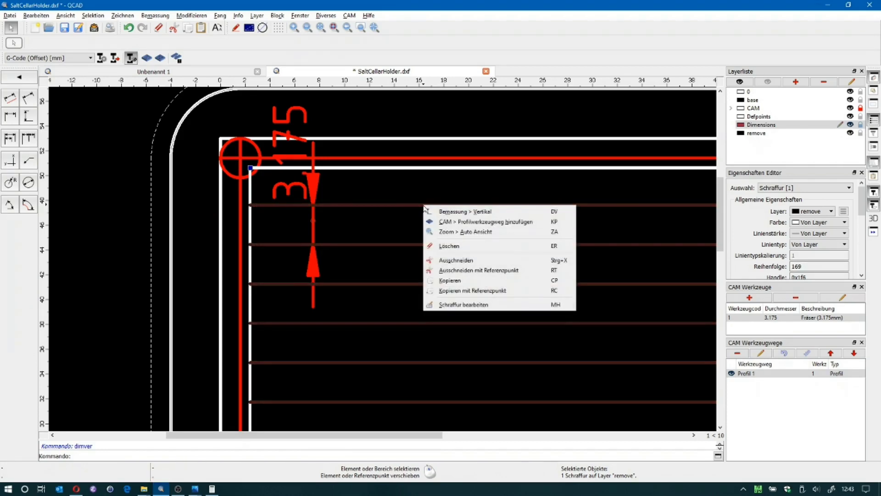
click(449, 305)
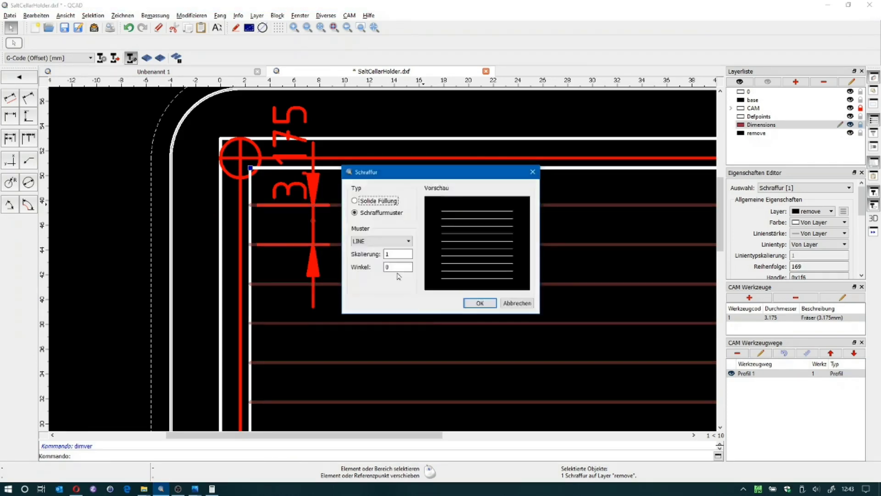
click(399, 255)
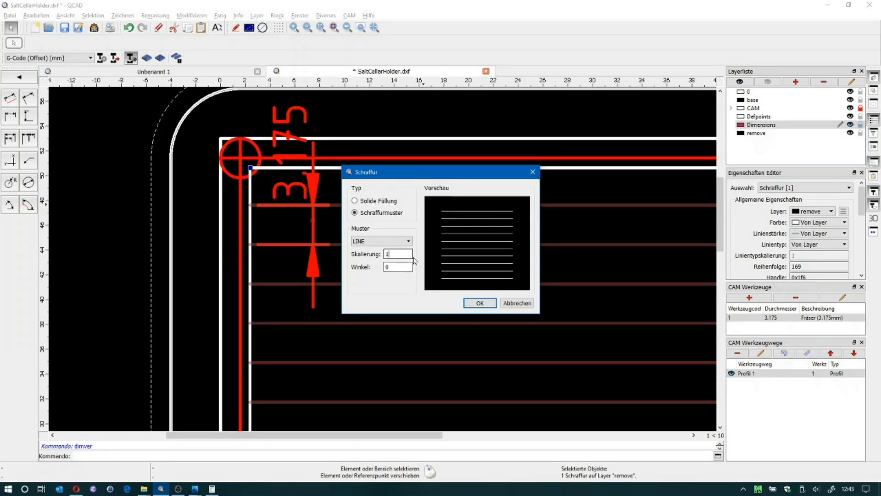
key(BackSpace)
text(0.9)
click(480, 303)
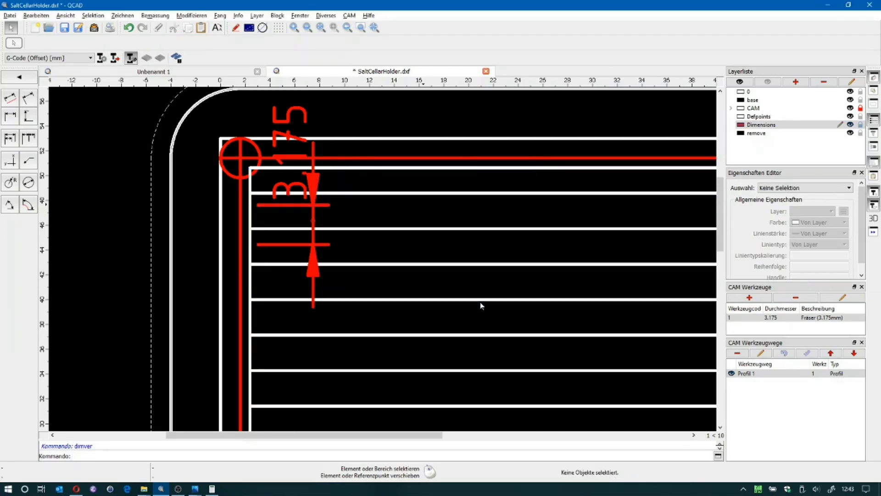
Replace the old hatch spacing dimension with a vertical dimension between the left ends of the second and third hatch lines
click(317, 206)
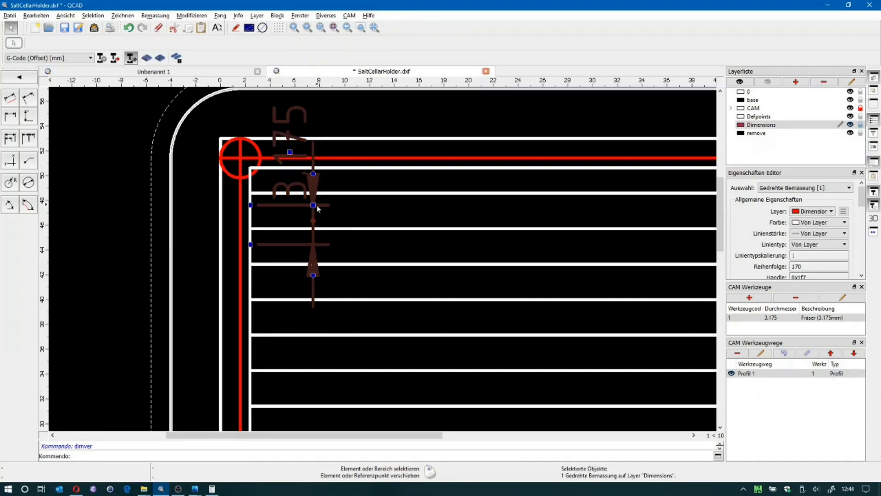
key(Delete)
click(28, 116)
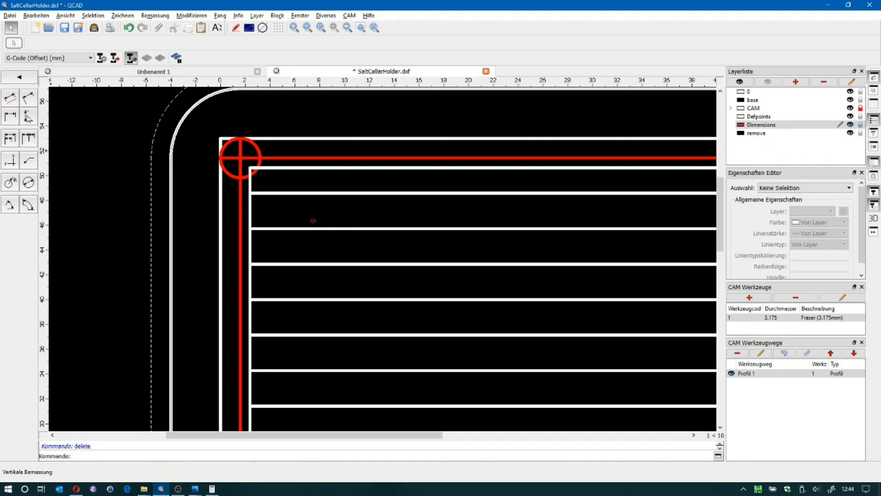
click(250, 228)
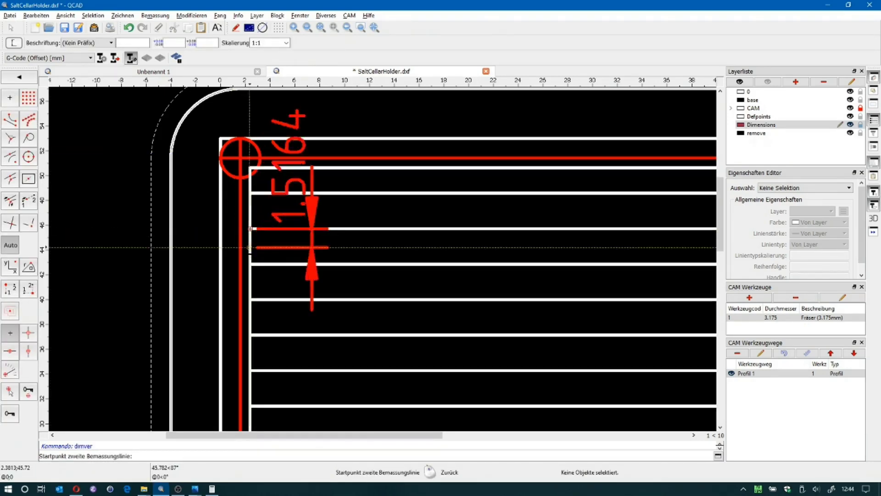
click(250, 264)
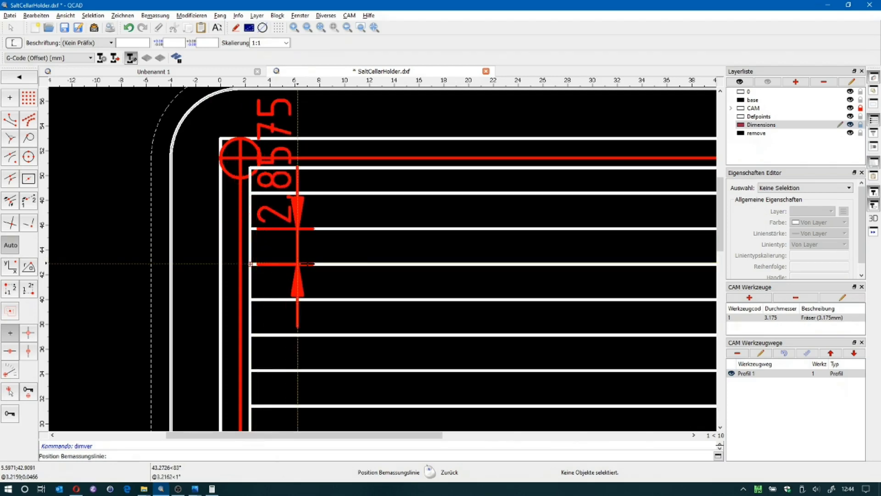
click(337, 264)
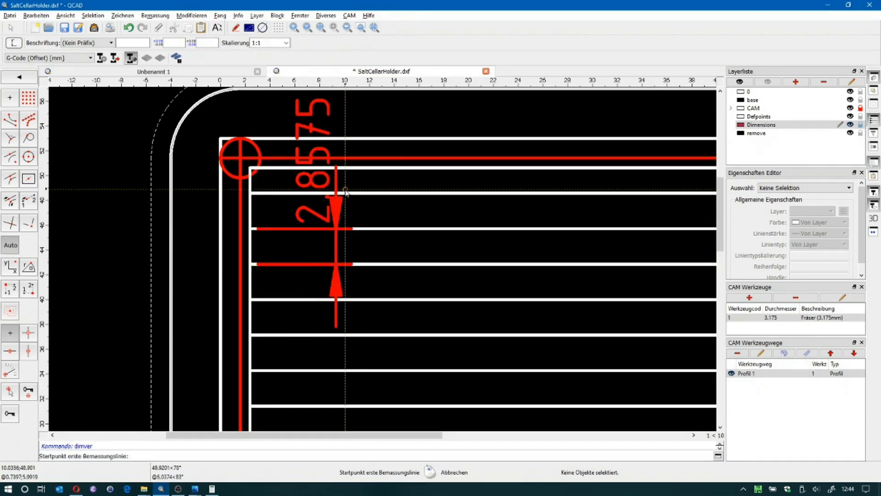
key(Escape)
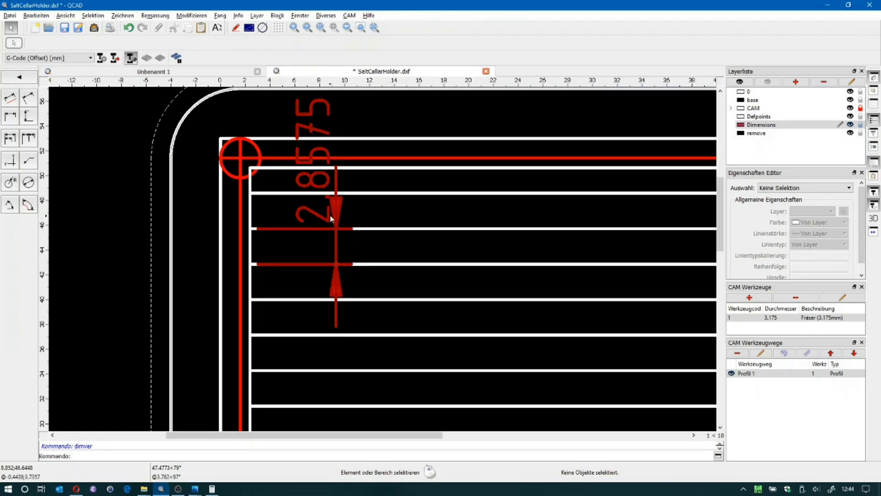
Delete the vertical hatch spacing dimension and hide the Dimensions layer
right_click(330, 215)
click(331, 212)
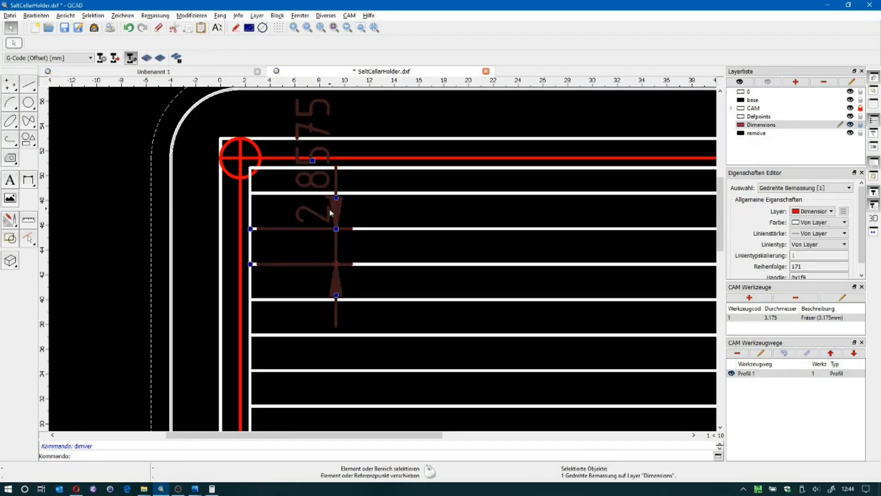
key(Delete)
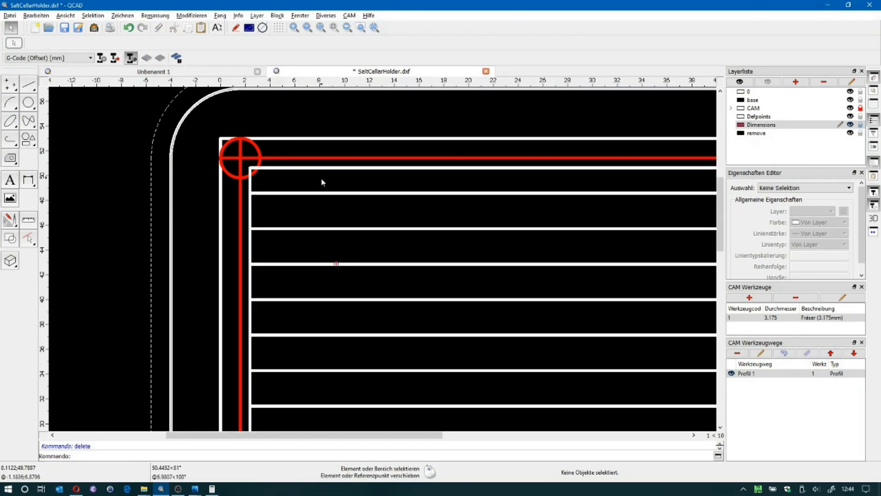
click(851, 124)
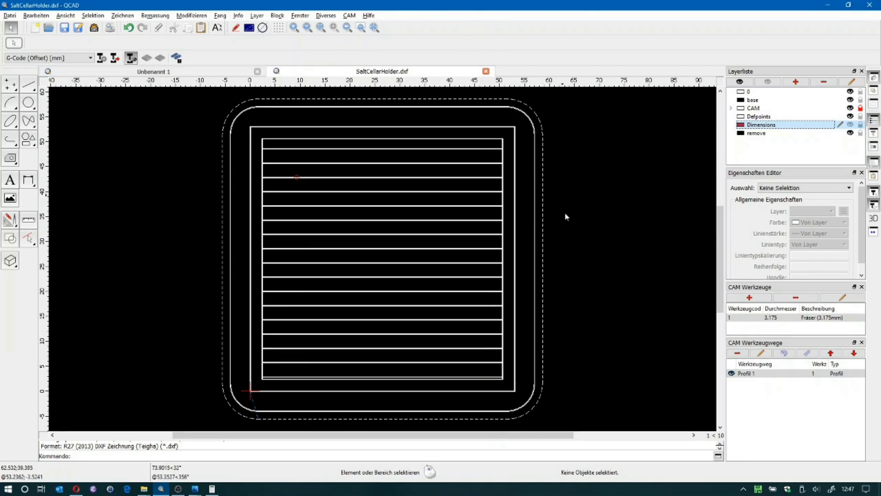
Add a profile toolpath on the hatch with a cutting depth of 10 mm in 7 passes
click(303, 153)
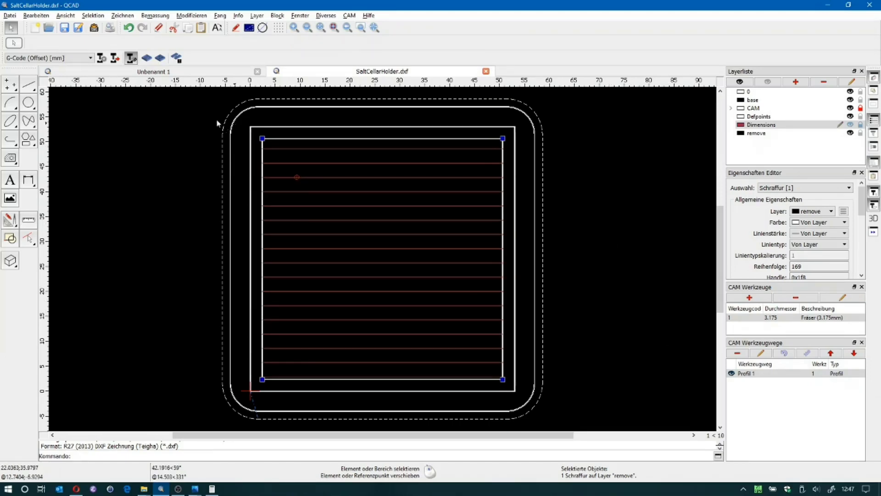
click(148, 59)
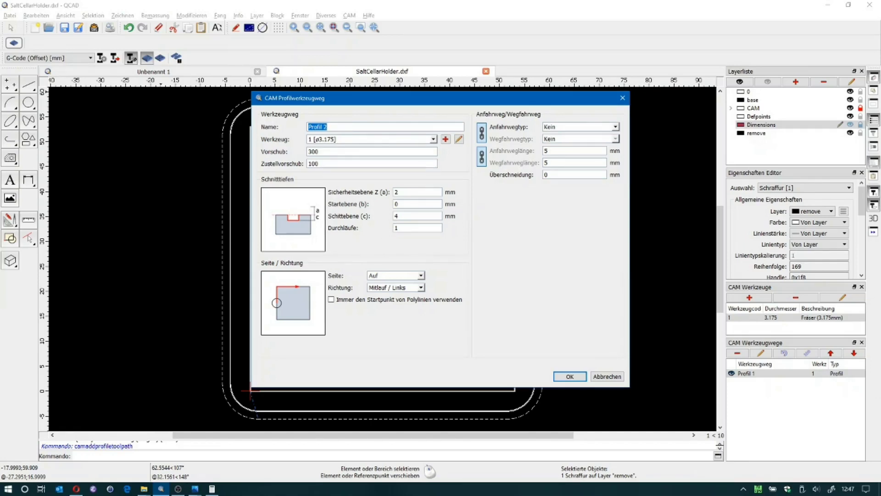
click(414, 215)
key(BackSpace)
text(10)
key(Tab)
text(7)
click(578, 379)
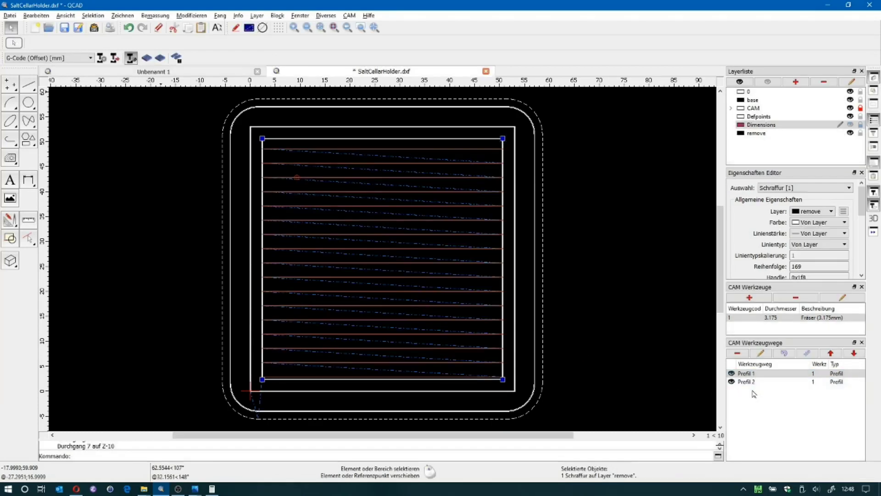
Add a profile toolpath on the inset polyline around the hatch with 10 mm depth, 7 passes, side Auf and direction Gegenlauf / Rechts
click(337, 141)
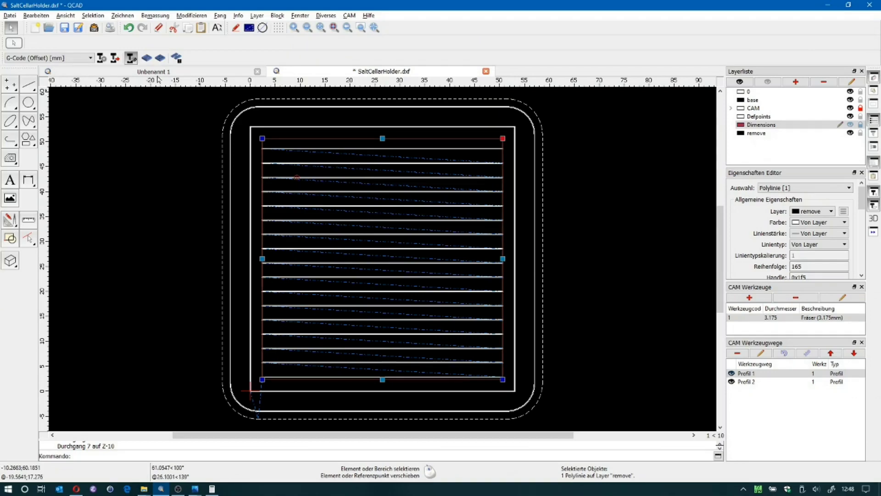
click(147, 58)
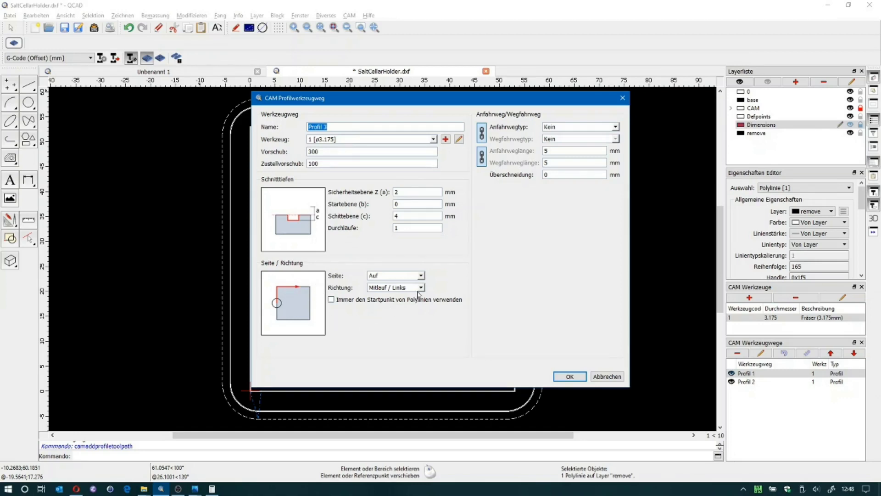
click(397, 216)
key(BackSpace)
text(10)
key(Tab)
click(420, 288)
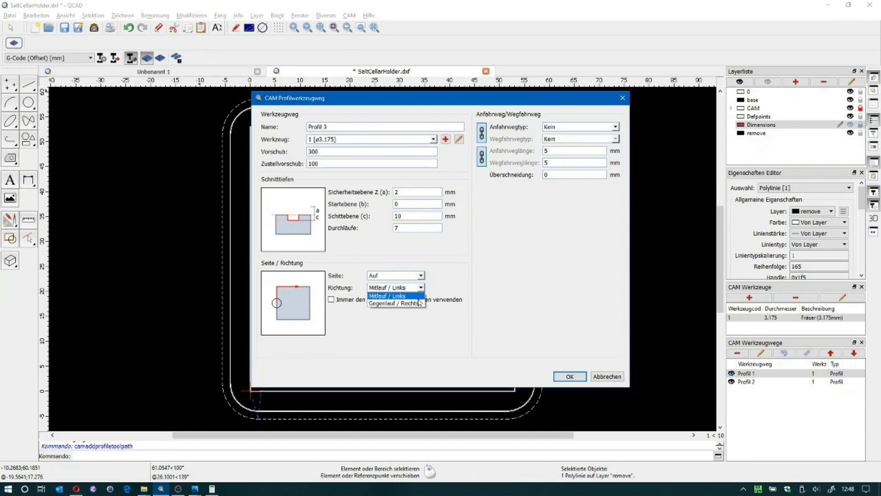
click(416, 303)
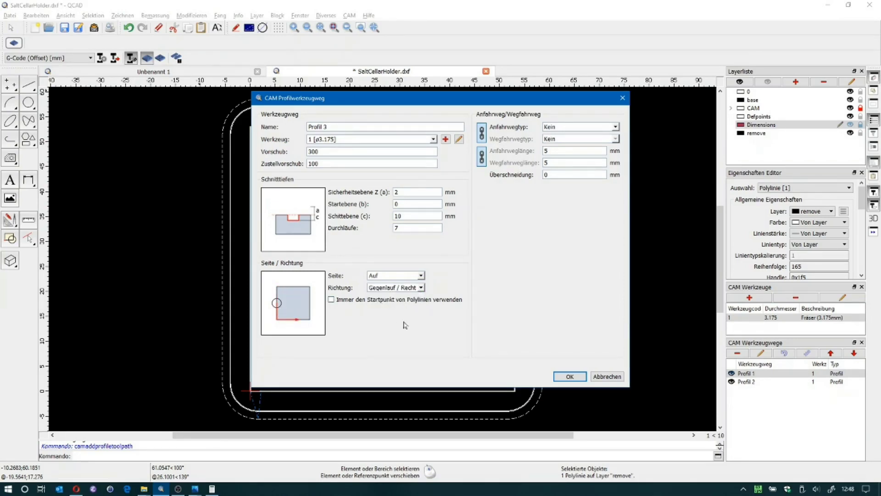
click(563, 381)
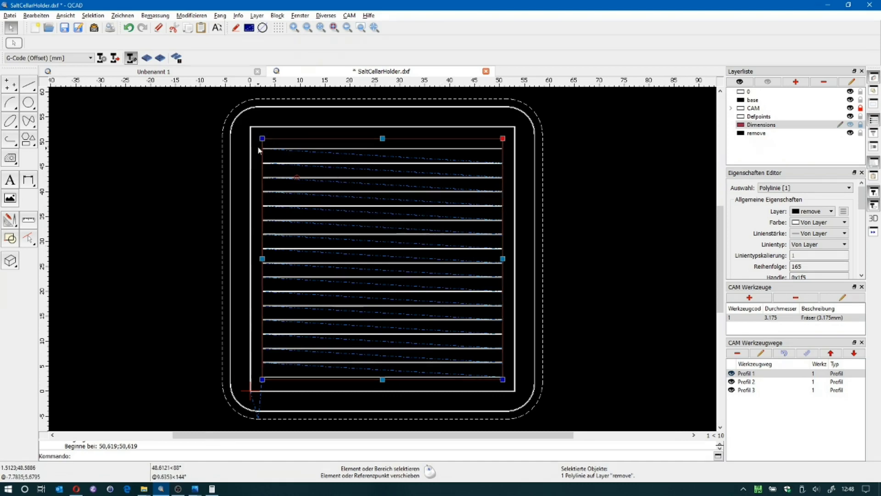
Add a profile toolpath for the 53 mm square with 10 mm depth, 7 passes, side Innen and direction Gegenlauf / Rechts
click(276, 132)
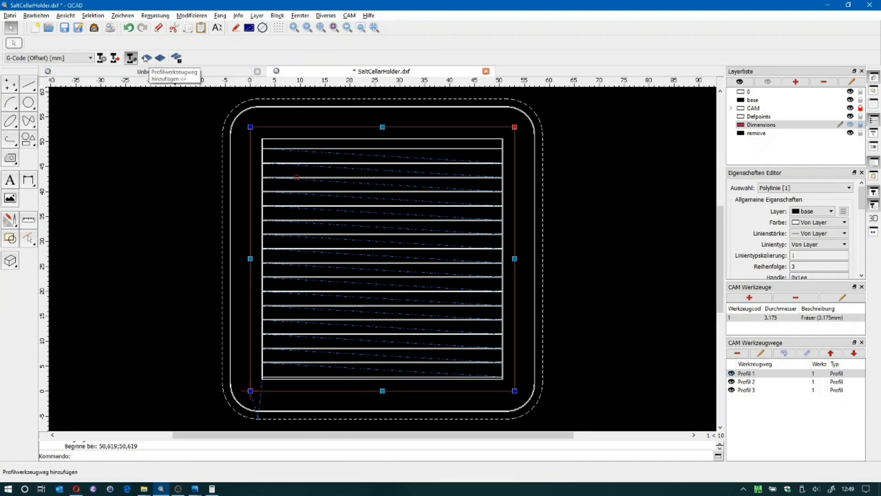
click(146, 58)
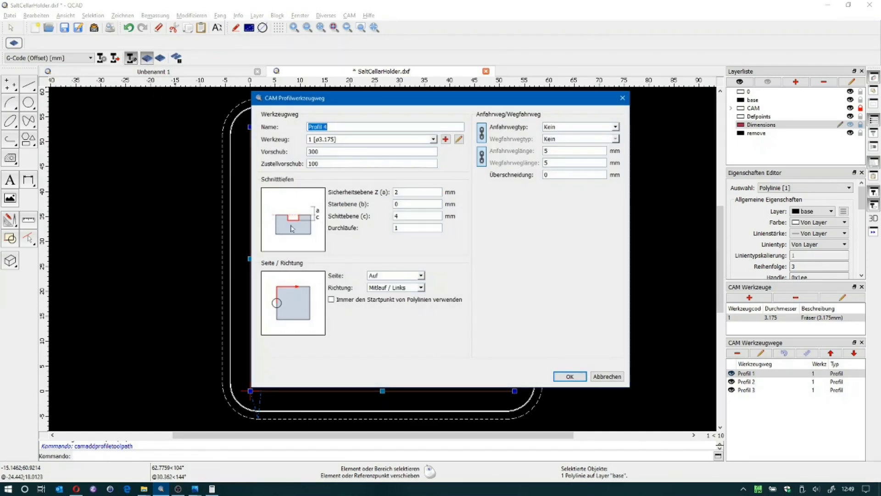
click(417, 216)
key(BackSpace)
text(18)
key(BackSpace)
key(Tab)
click(421, 275)
click(412, 299)
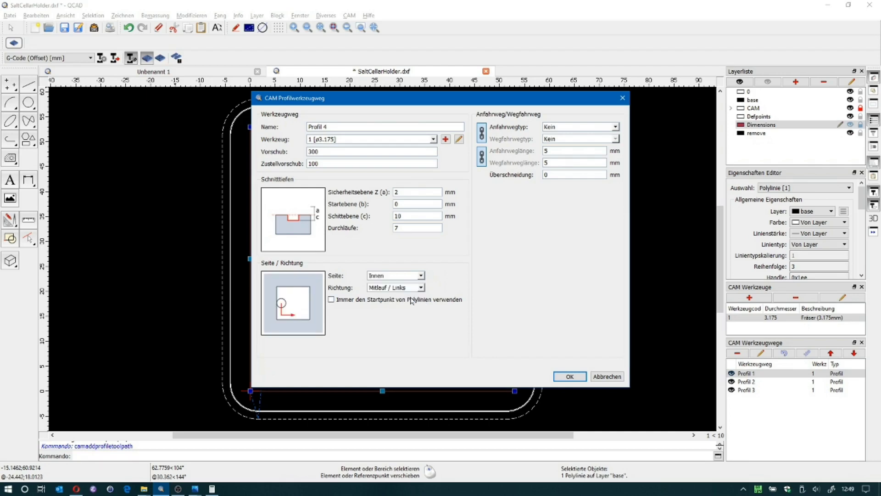
click(421, 287)
click(412, 301)
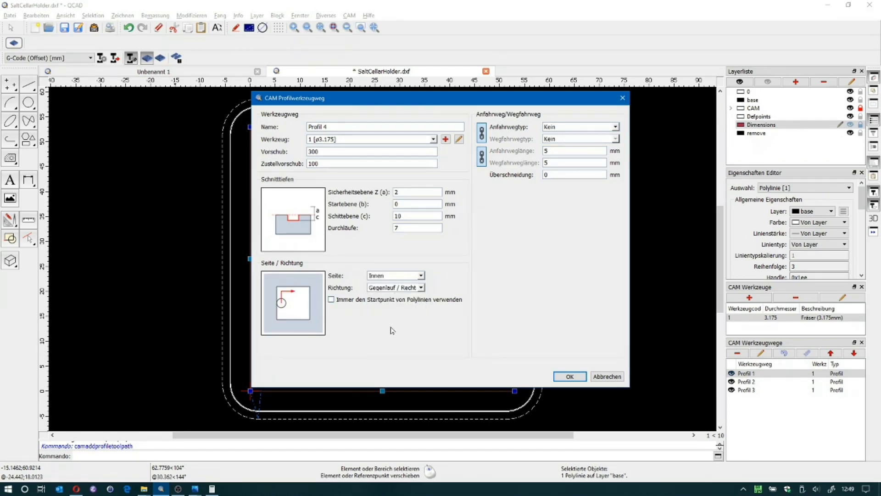
click(561, 378)
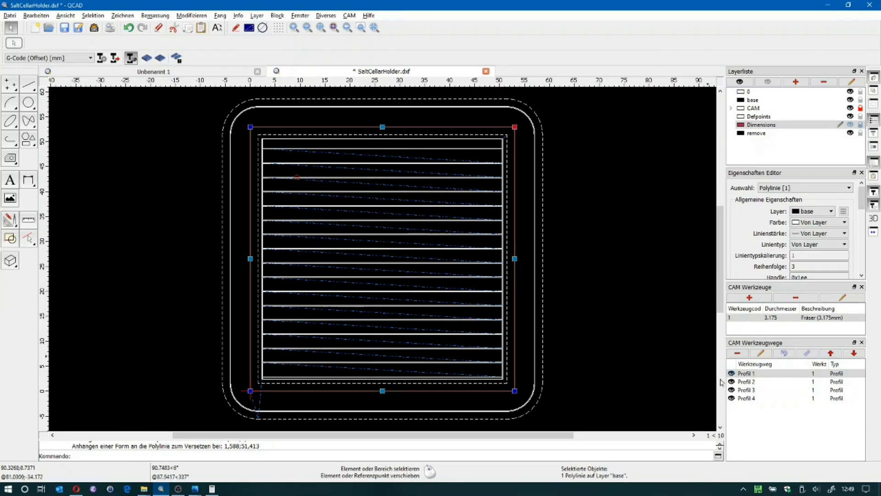
Move the outer outline toolpath Profil 1 to the end of the machining order
click(748, 377)
click(749, 376)
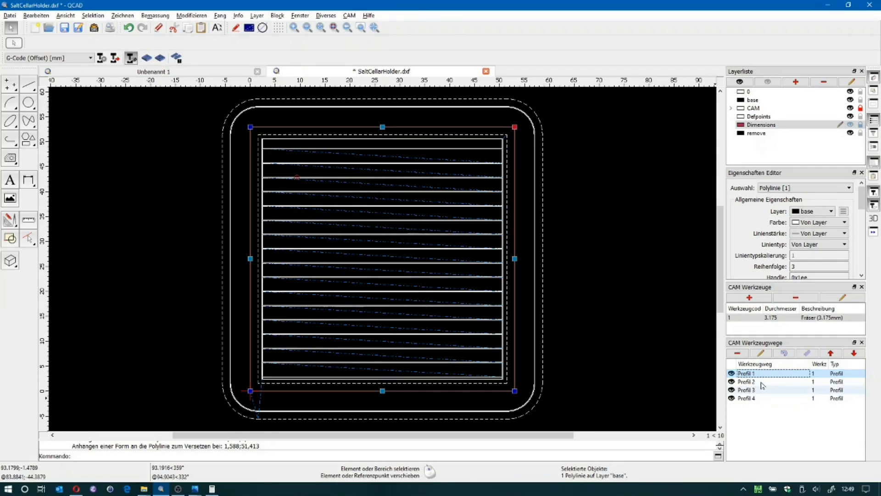
click(855, 355)
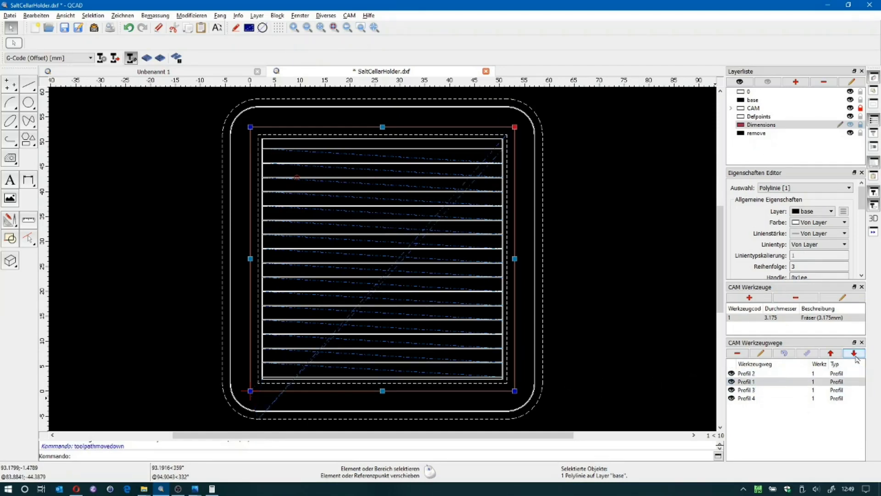
click(855, 354)
click(855, 354)
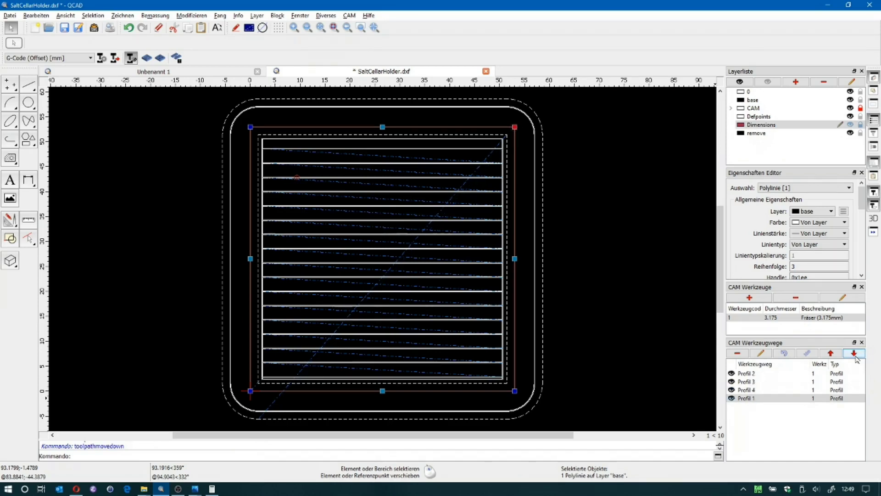
Check which contour belongs to each toolpath by selecting Profil 2, Profil 3, Profil 4 and Profil 1 in machining order
click(749, 375)
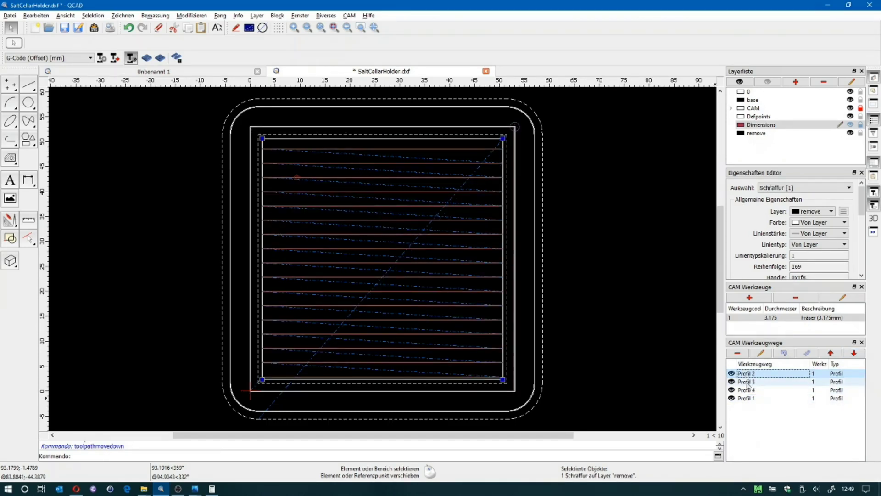
click(748, 383)
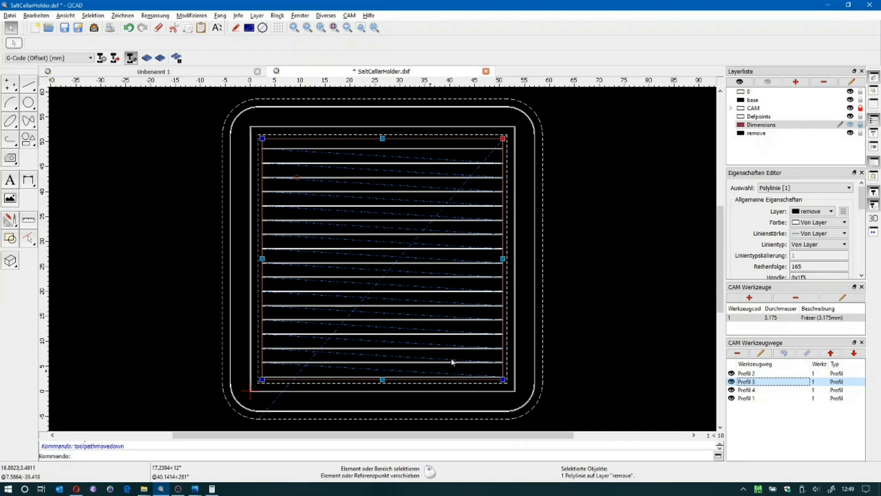
click(748, 390)
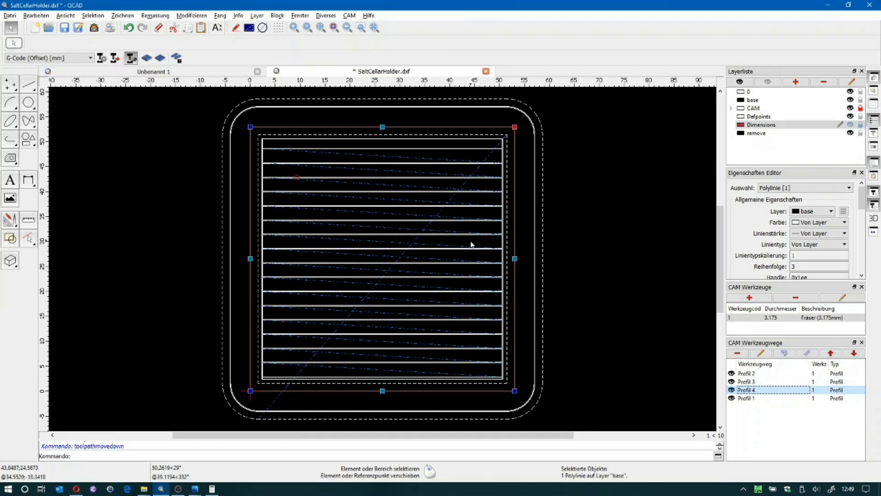
click(751, 398)
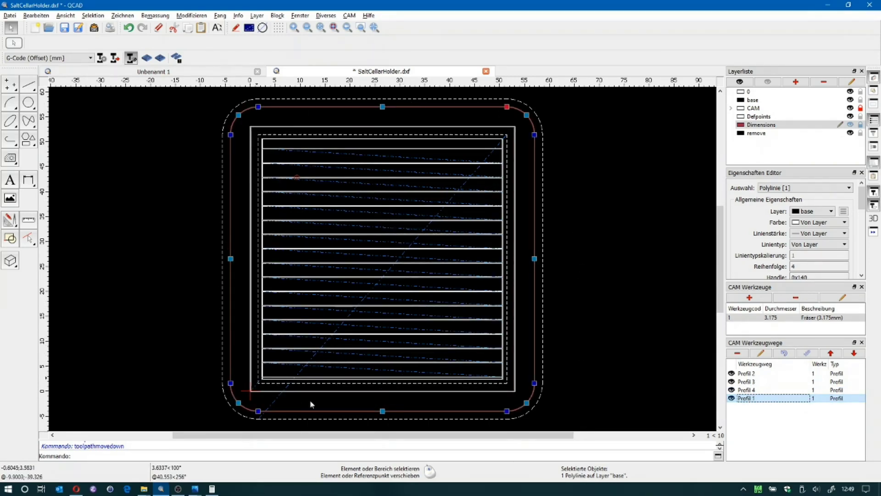
click(594, 328)
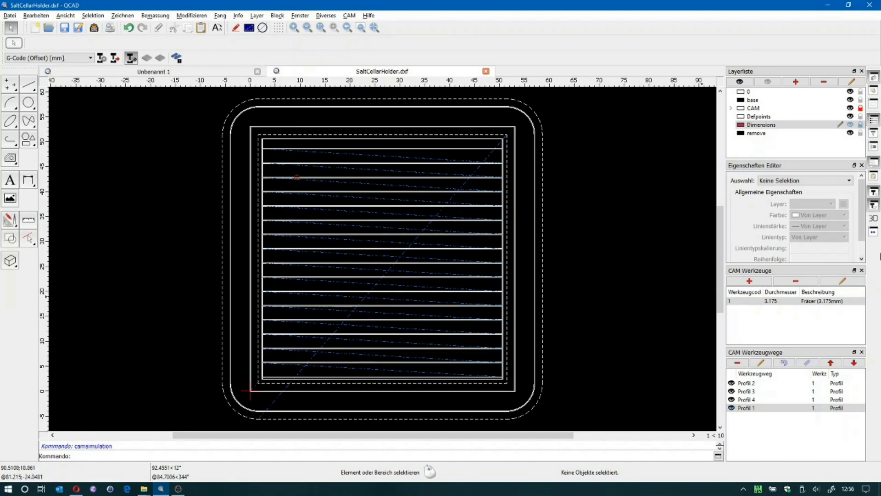
Simulate the toolpaths in the CAM simulation, moving the progress back to the beginning and forward through the machining sequence
click(874, 234)
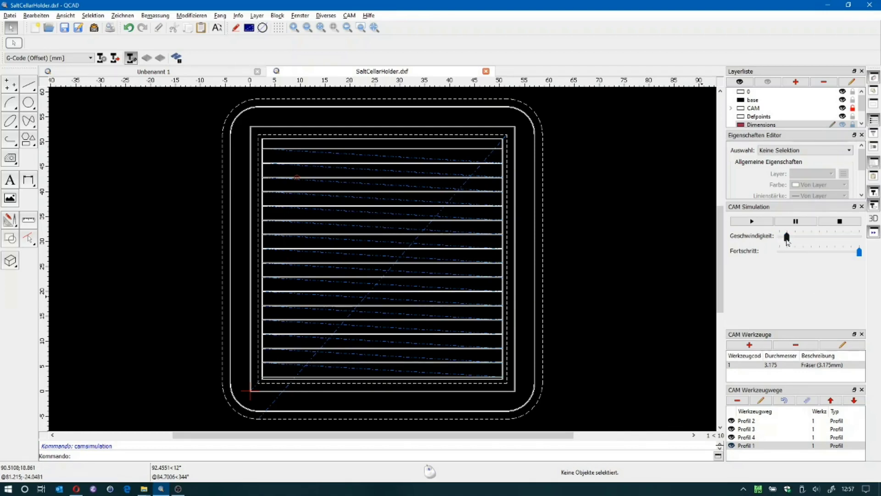
drag(860, 252, 775, 255)
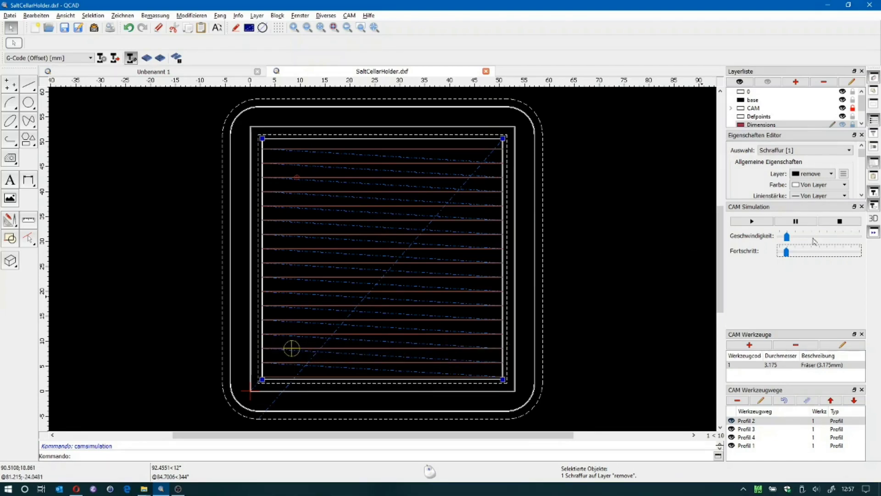
drag(788, 251, 837, 255)
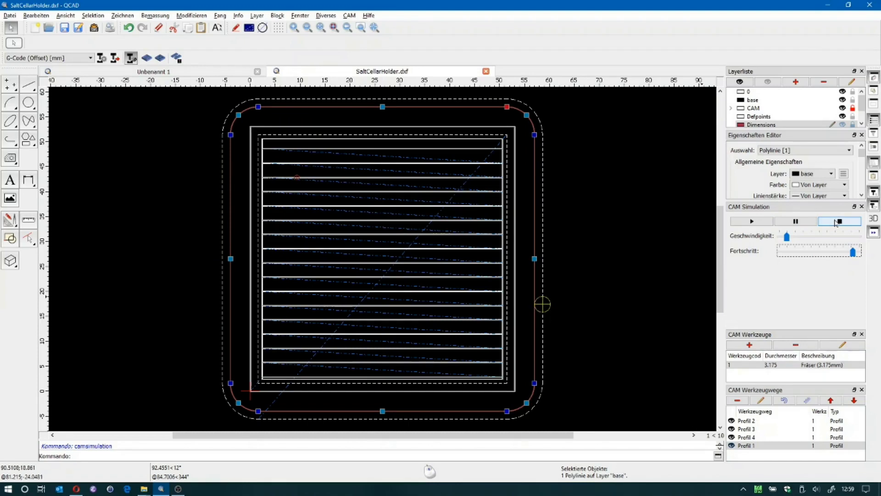
Examine the layered passes of all toolpaths from several angles in the 3D view, and close that view
click(875, 220)
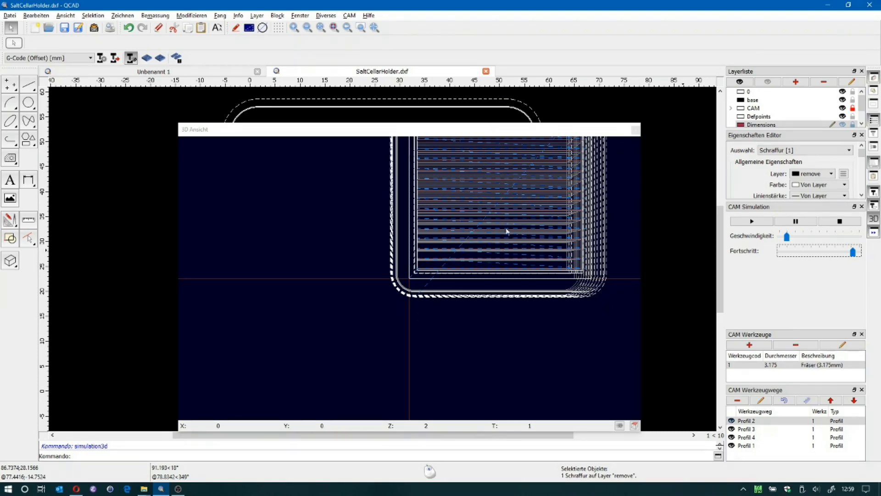
click(522, 211)
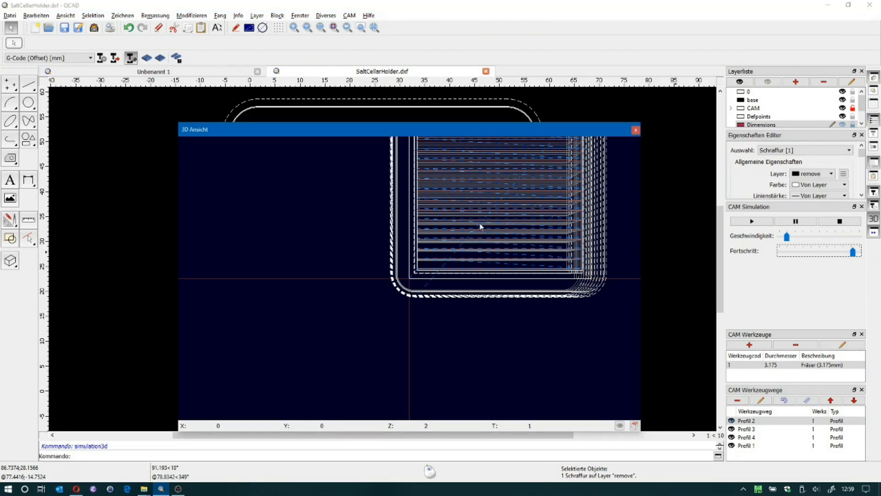
drag(471, 242, 458, 270)
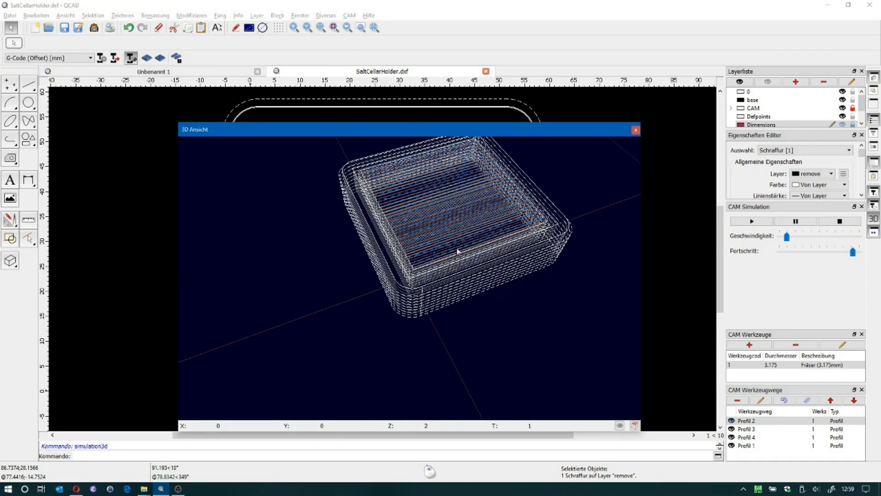
scroll(460, 242, up, 5)
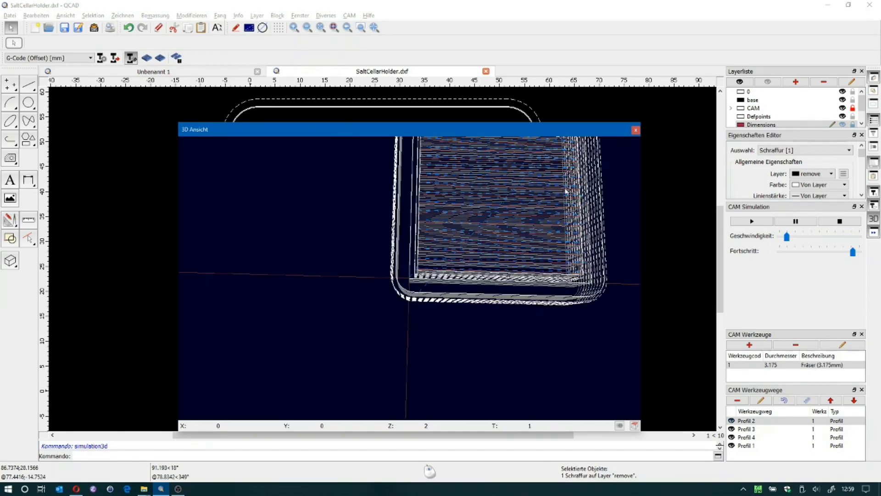
drag(566, 191, 573, 185)
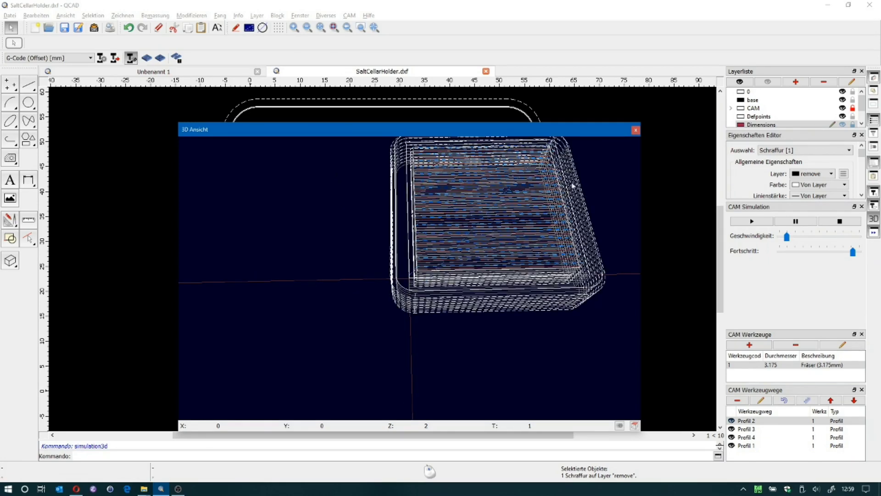
click(636, 130)
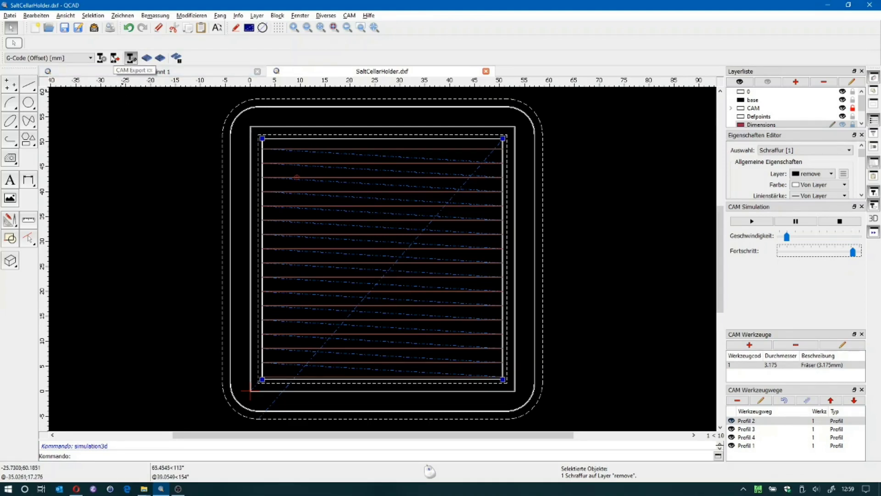
Export the toolpaths as G-Code (Offset) [mm] to SaltCellarHolder.nc, and switch to the Salzstreuerkiste folder in File Explorer
click(115, 58)
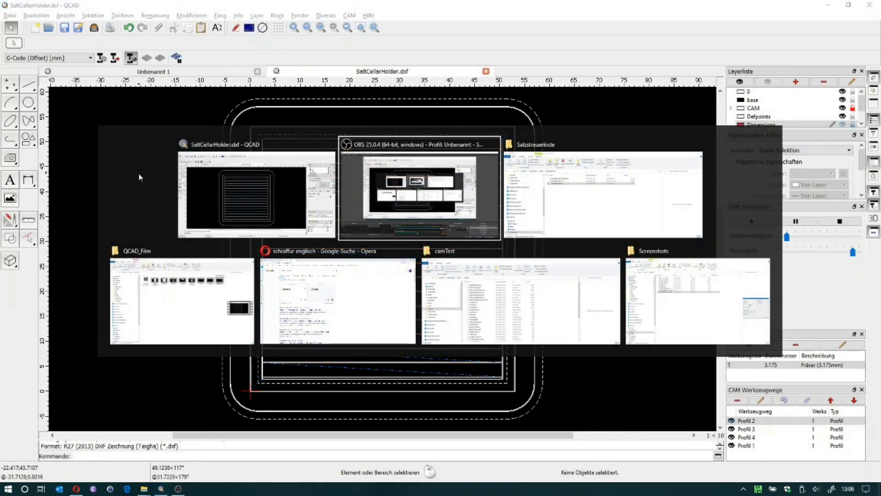
key(alt+Tab)
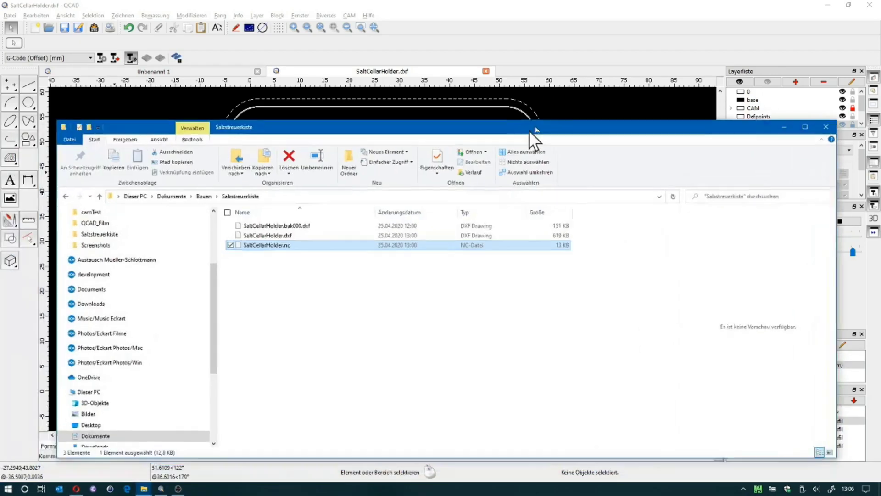
drag(529, 130, 563, 118)
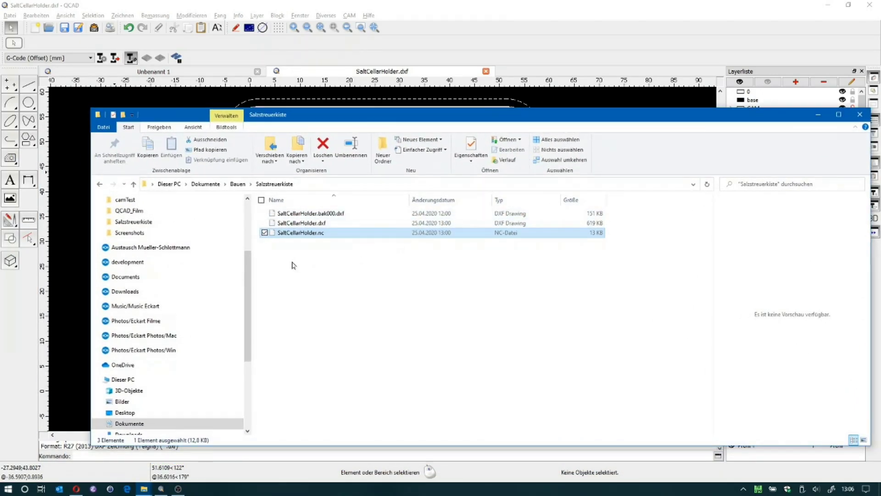
Start DrufelCNC, load SaltCellarHolder.nc from the Salzstreuerkiste folder into it, and maximize its window
key(super)
text(drufel)
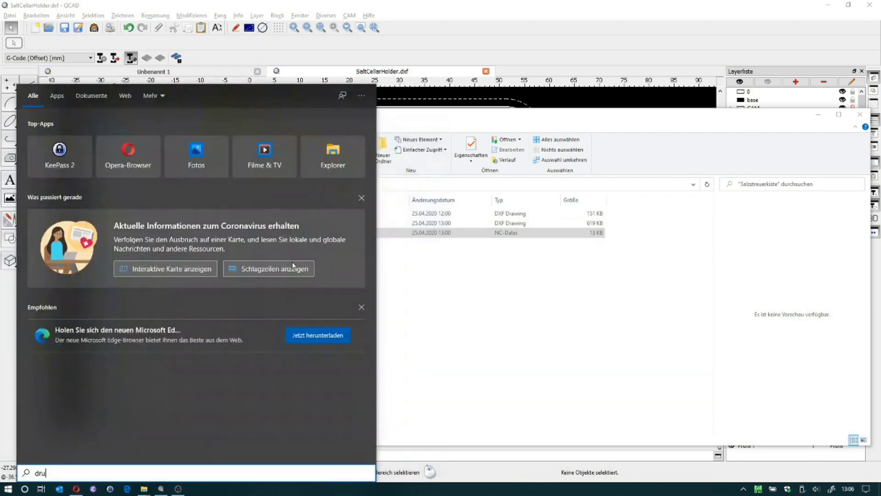
key(Return)
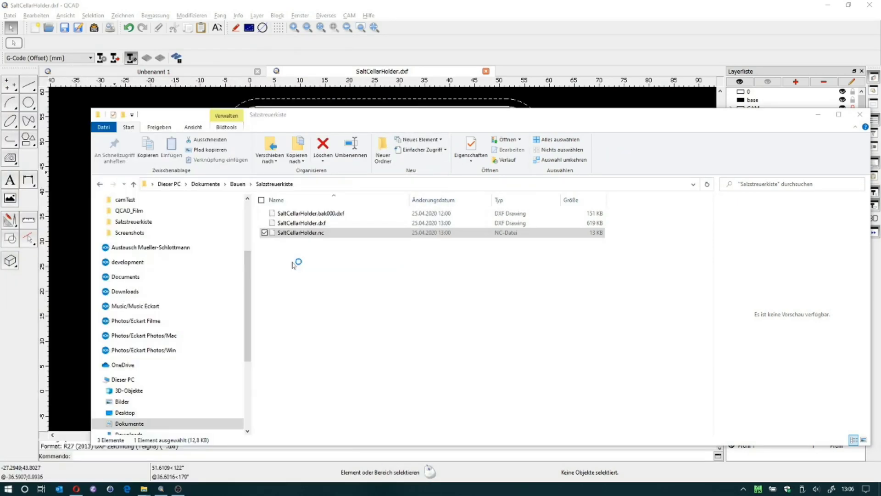
click(501, 303)
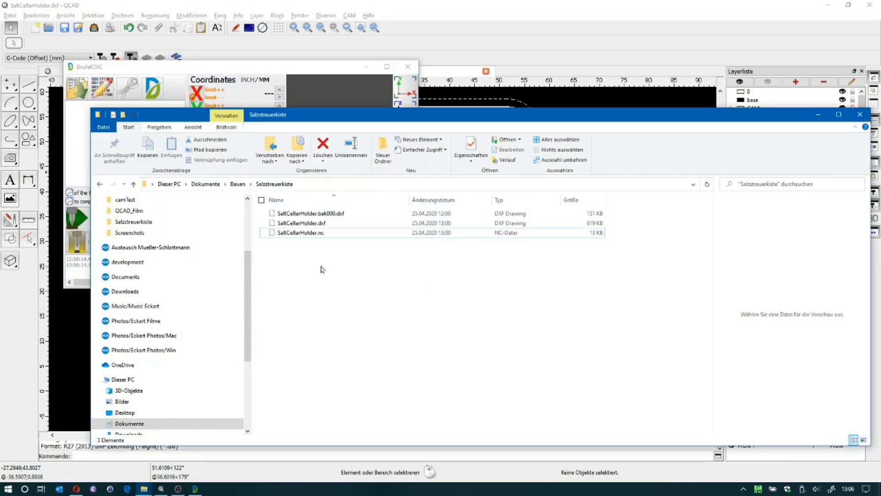
drag(278, 235, 132, 153)
key(alt+Tab)
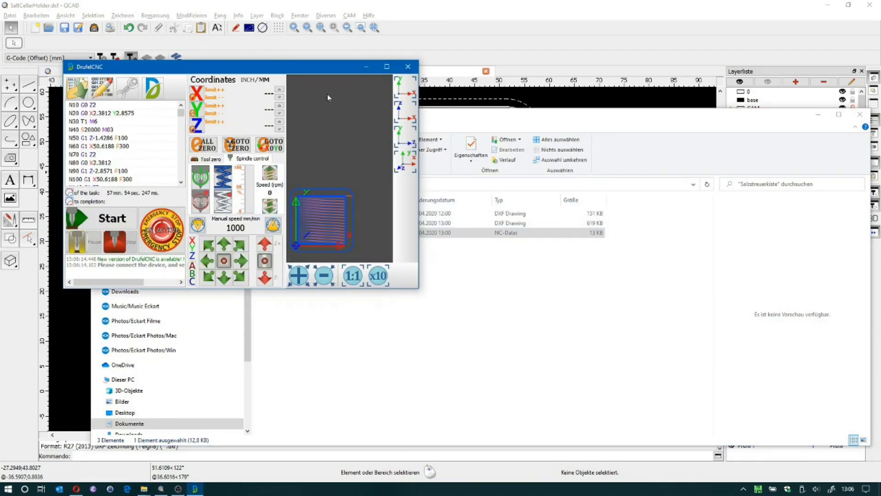
click(387, 67)
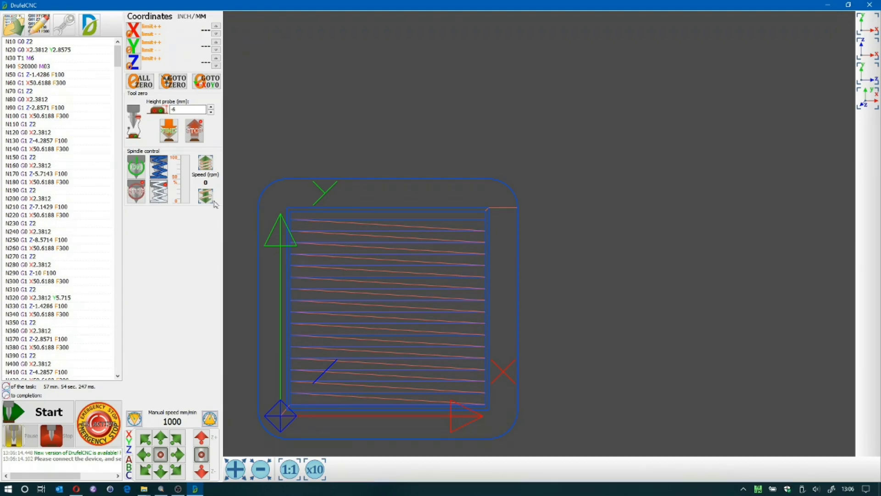
Review the machine settings for the defaults, axes, input ports, output ports and spindle
click(63, 34)
click(248, 274)
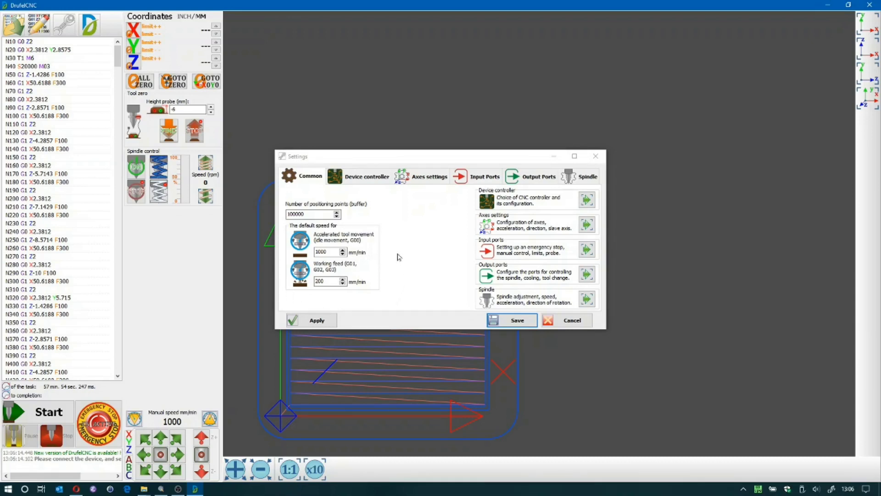
click(424, 176)
drag(346, 333, 346, 423)
drag(406, 160, 385, 71)
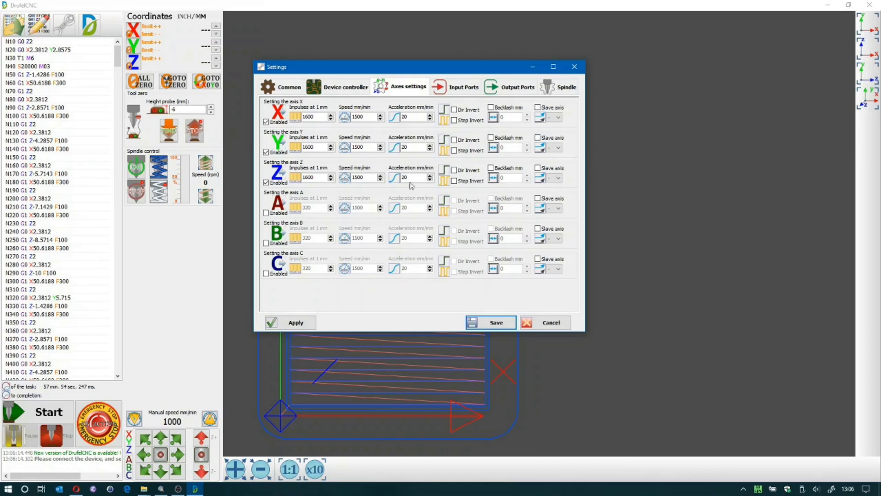
click(464, 87)
drag(376, 331, 378, 422)
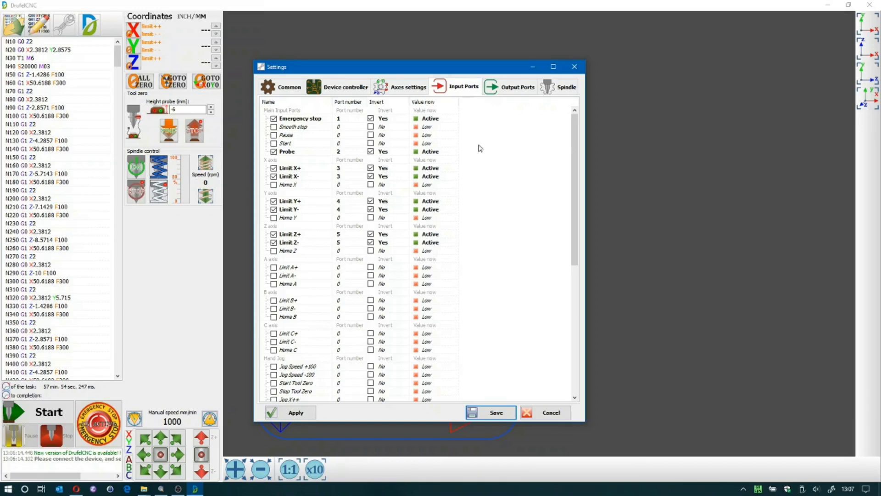
click(506, 94)
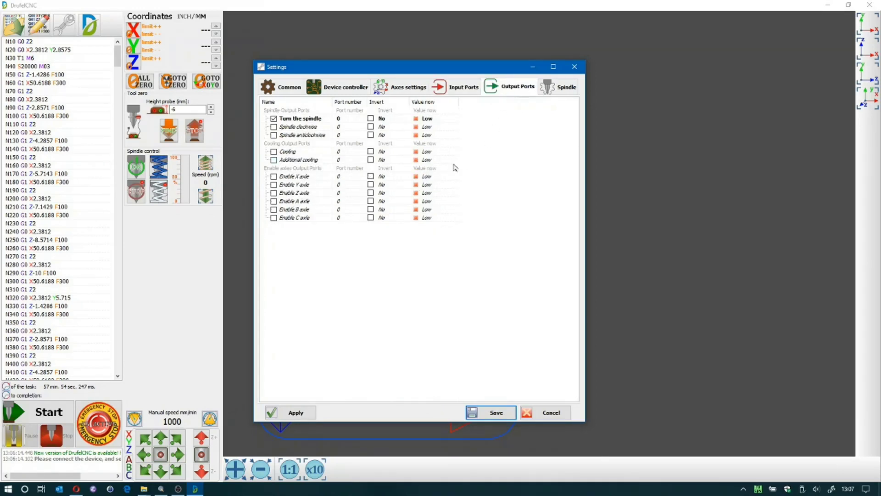
click(559, 89)
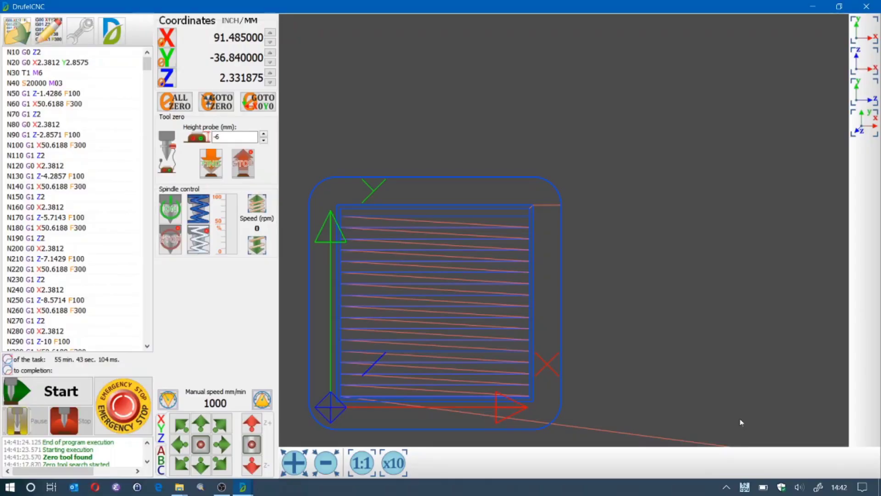
Set the workpiece zero by probing Z with the height probe, jogging the tool to the origin and zeroing X and Y
click(217, 157)
click(181, 447)
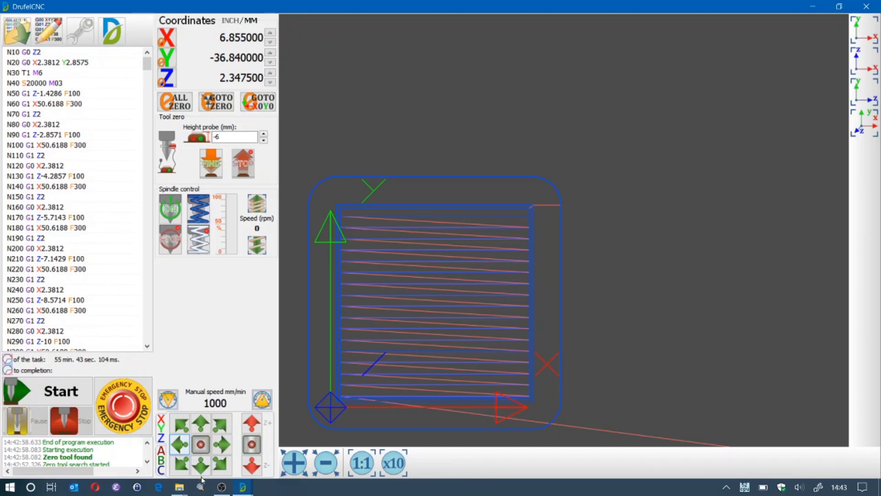
click(200, 473)
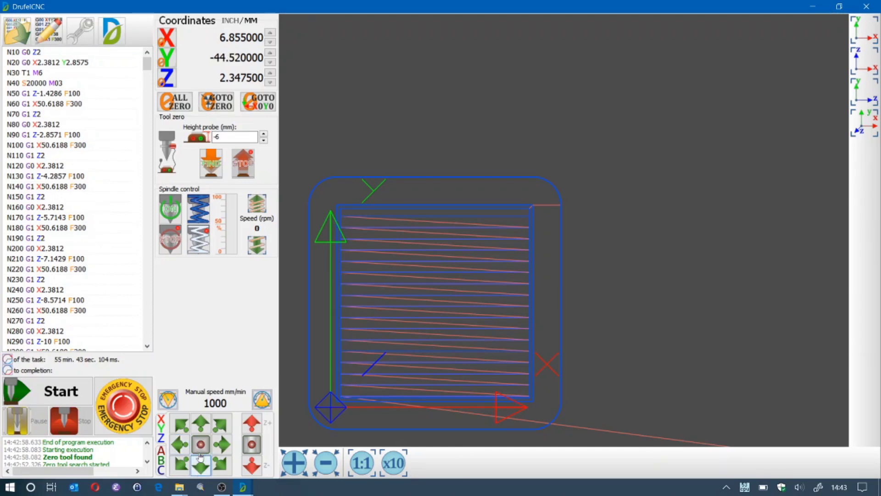
click(203, 426)
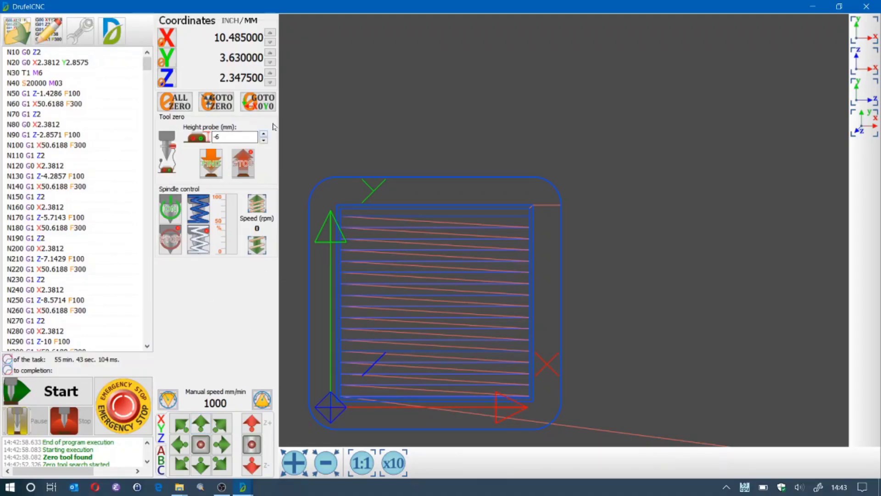
click(173, 41)
click(169, 57)
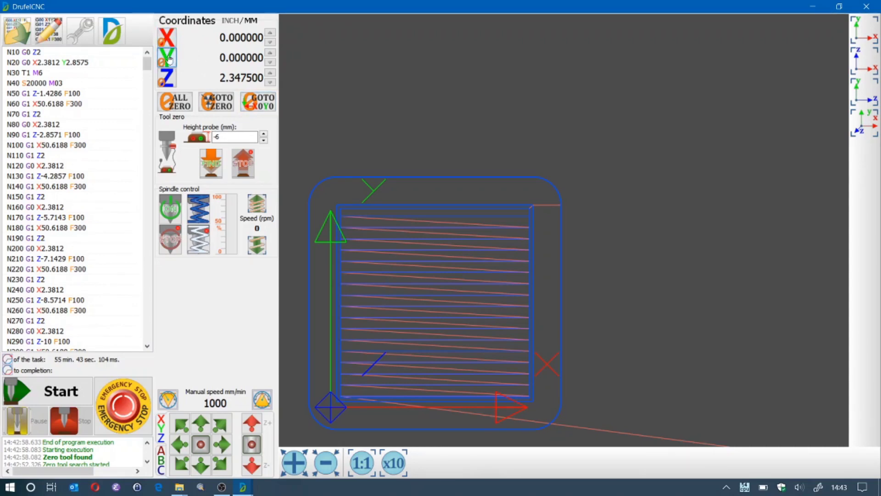